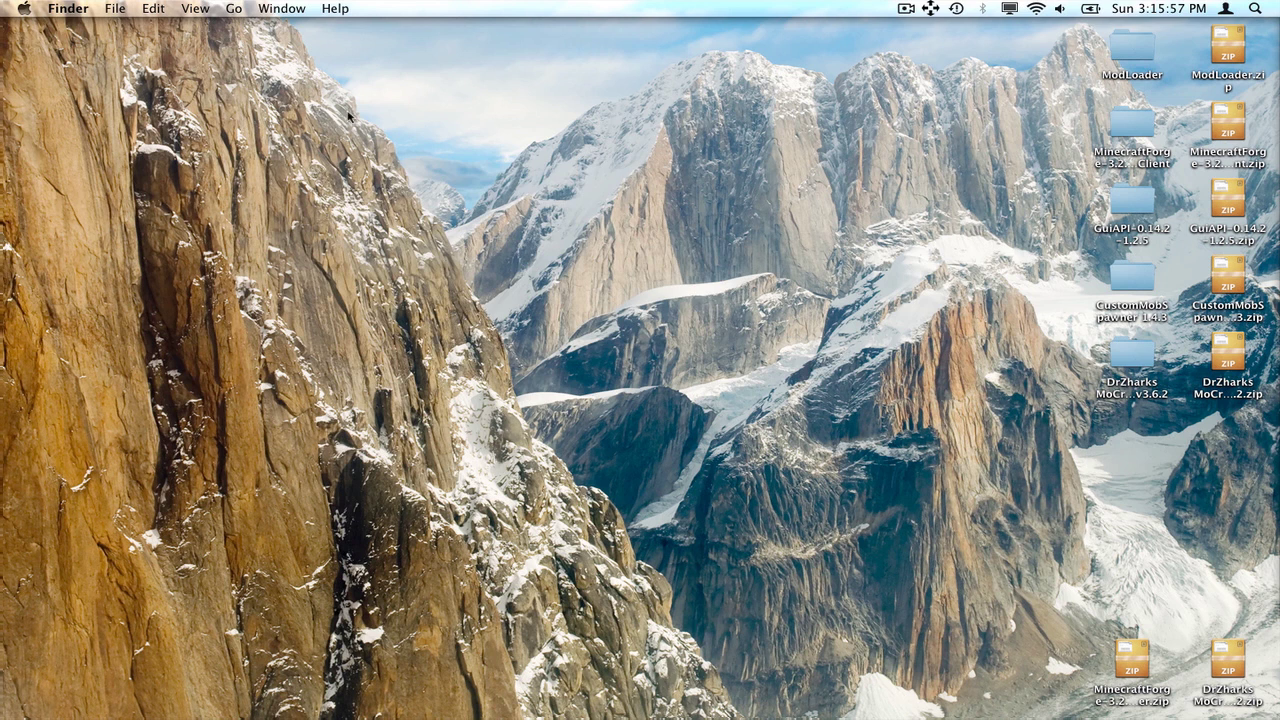
# Bring up Google Chrome on the Google home page over the desktop of mod folders.
pyautogui.moveTo(308, 107); pyautogui.dragTo(946, 460)
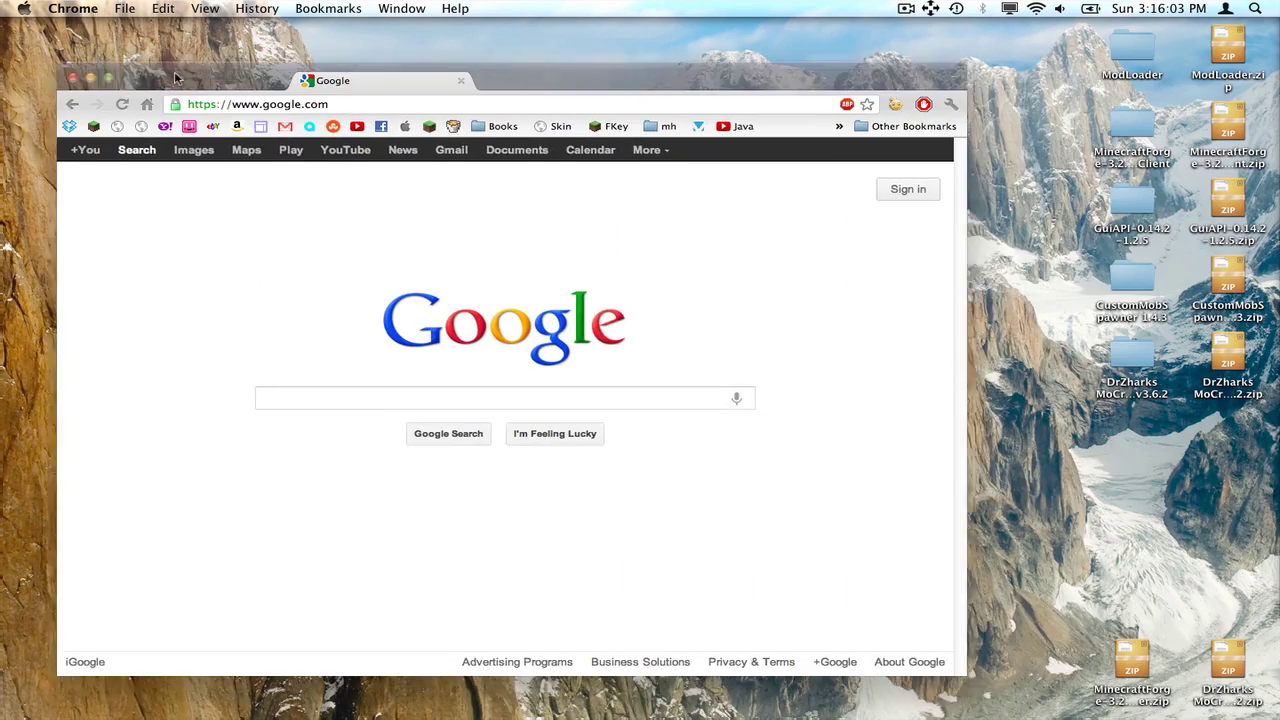
# Search Google for "mo' creatures" and open the minecraftforum.net Mo' Creatures thread.
pyautogui.write('mo')
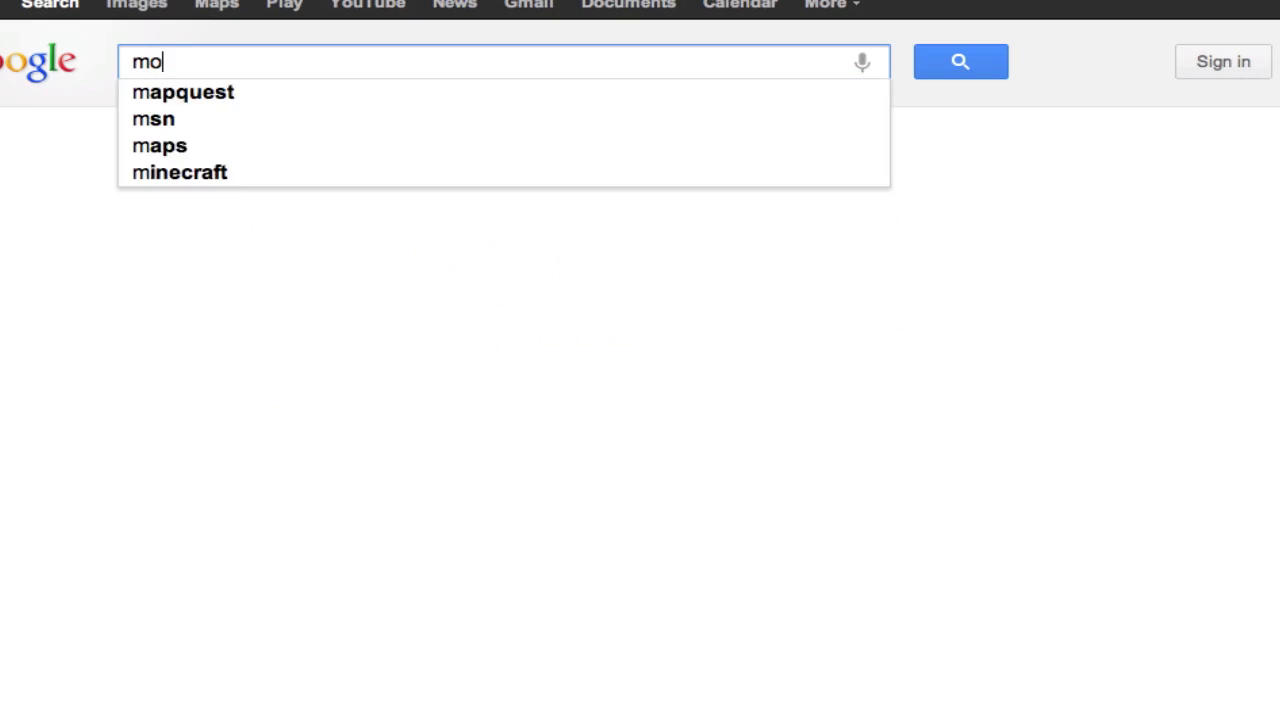
pyautogui.write("' creatures")
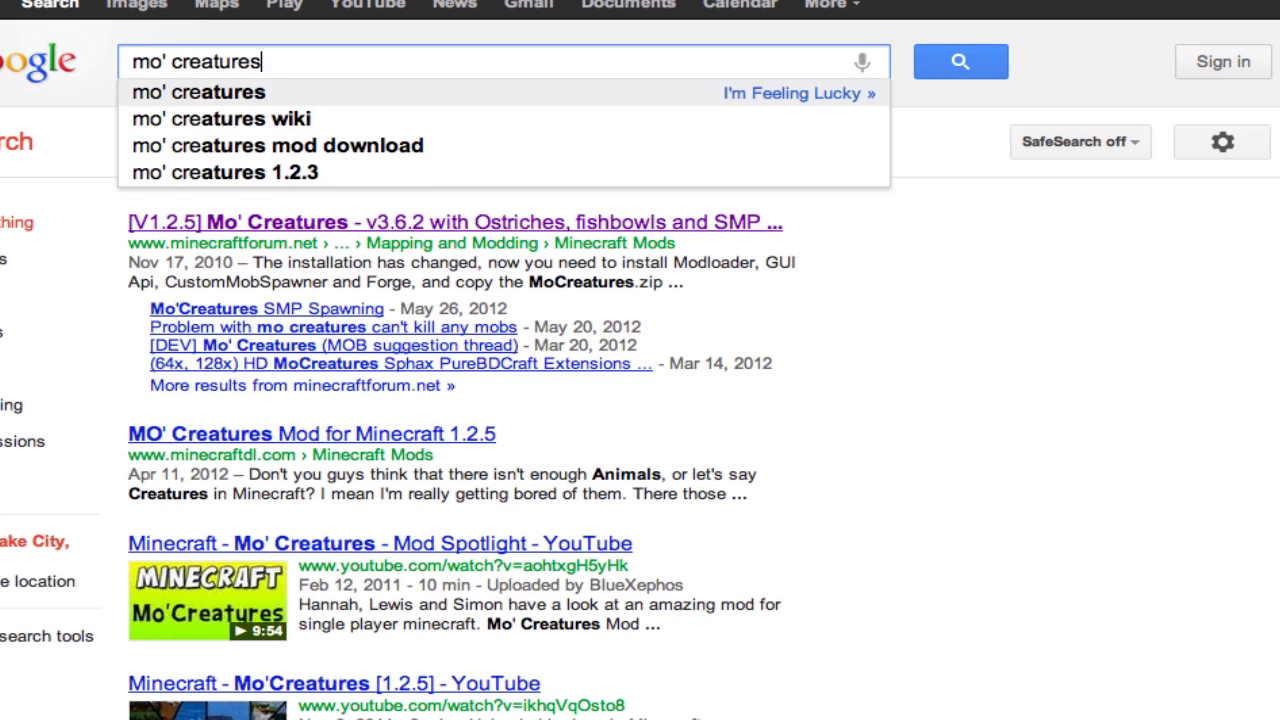
pyautogui.press('Return')
pyautogui.click(363, 220)
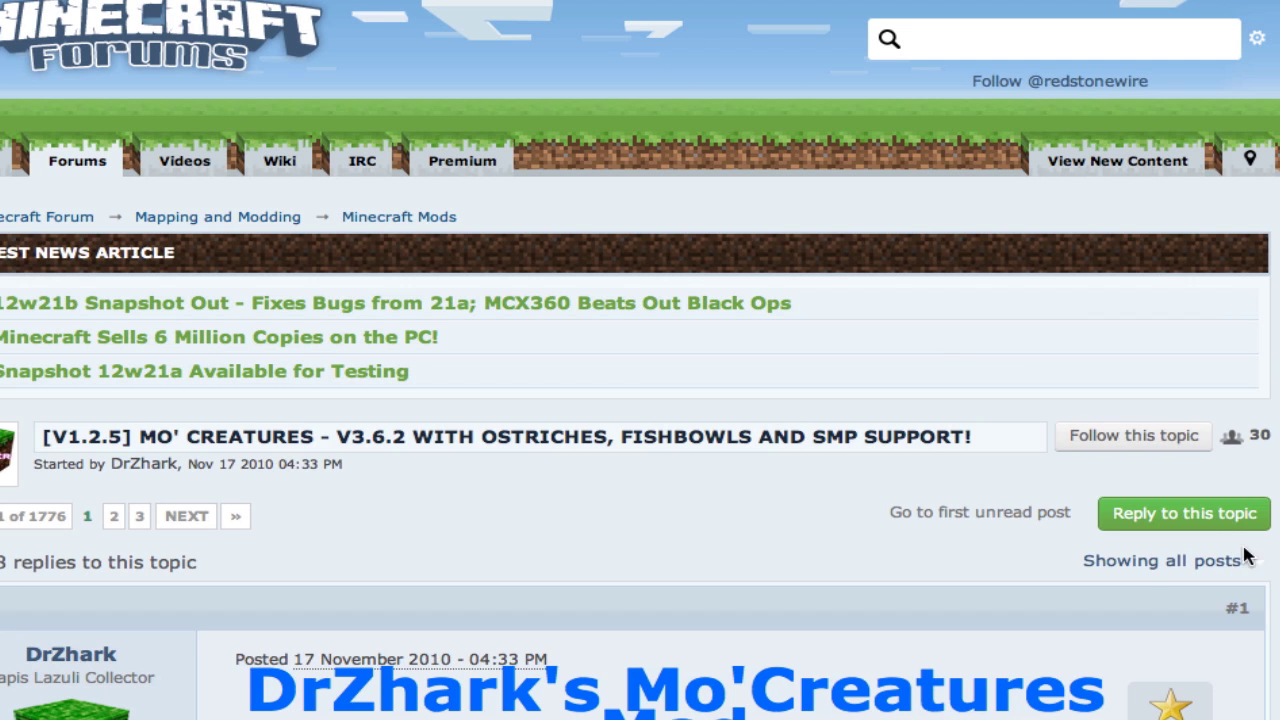
# Scroll to the thread's download section and highlight the warning about backing up savegames.
pyautogui.scroll(-15, 1090, 497)
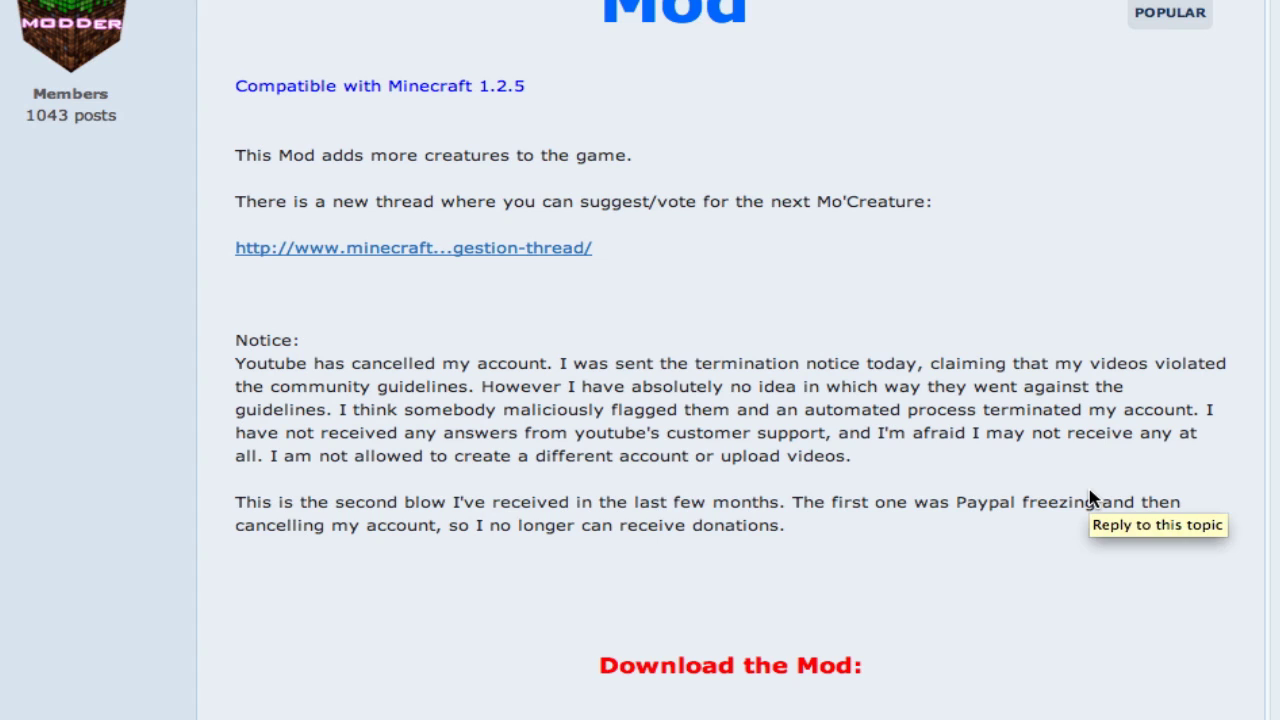
pyautogui.scroll(-5, 1088, 484)
pyautogui.scroll(1, 1066, 446)
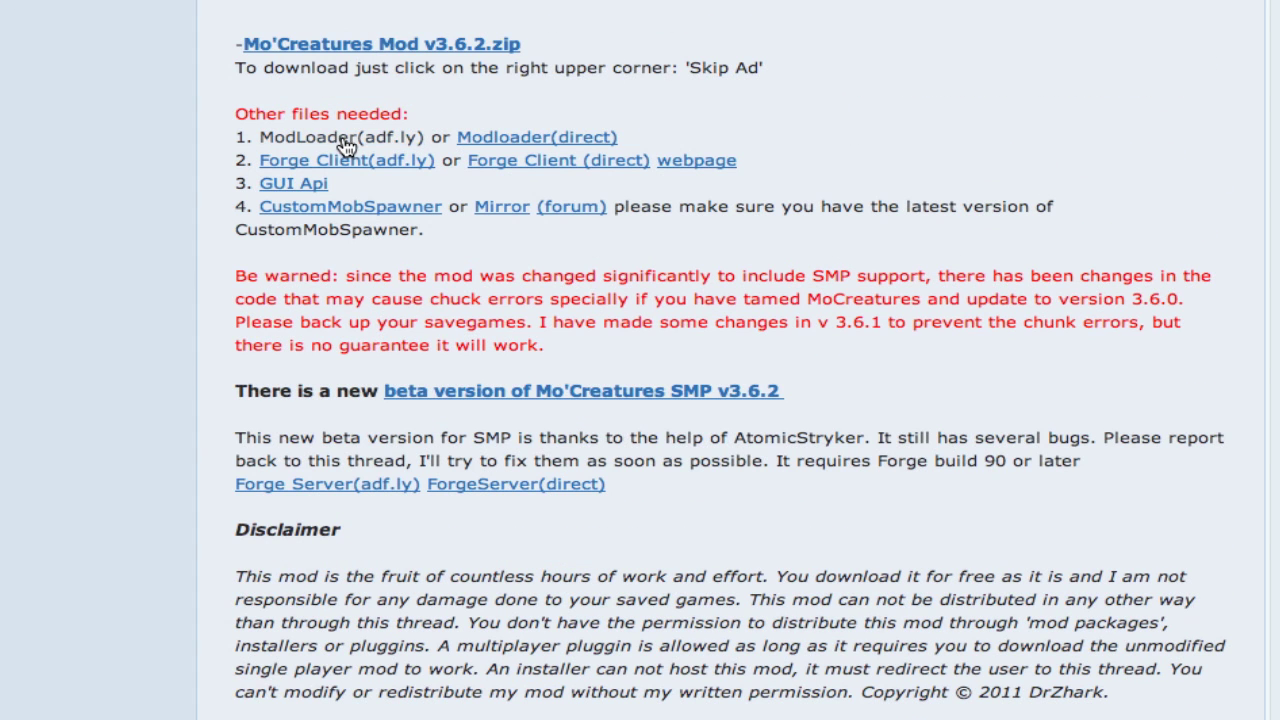
pyautogui.moveTo(312, 186)
pyautogui.moveTo(206, 307); pyautogui.dragTo(428, 306)
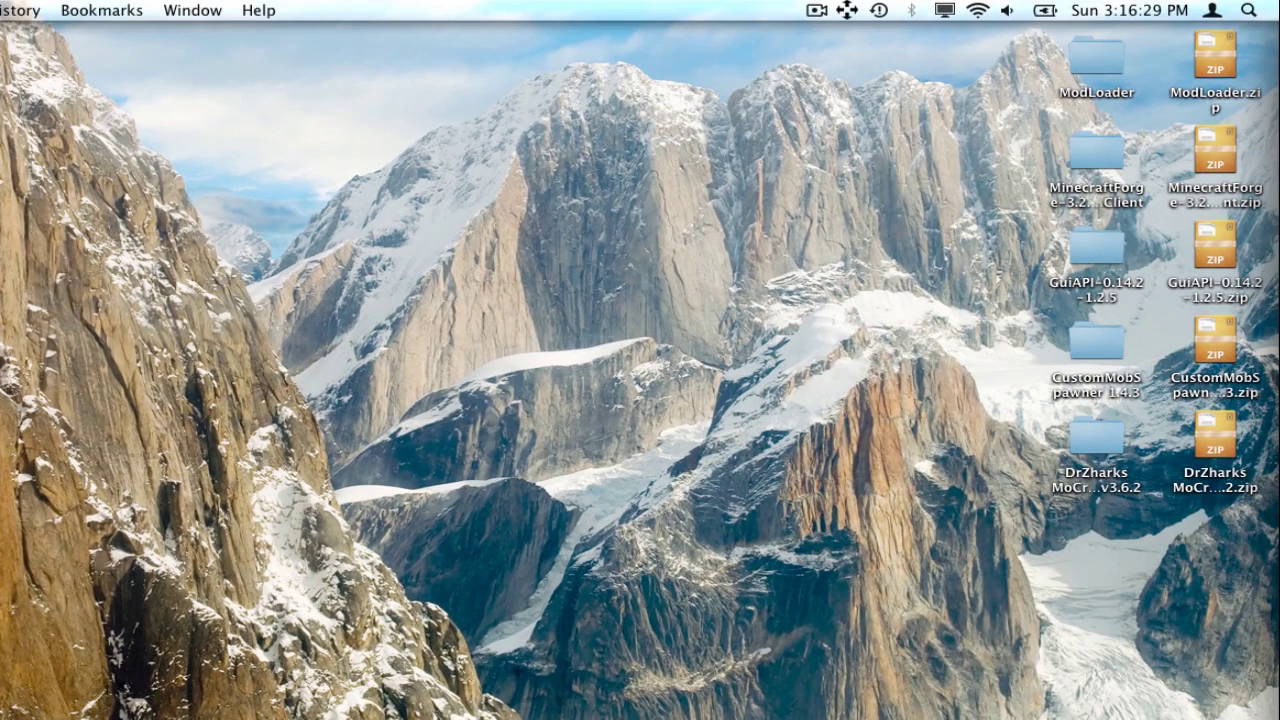
pyautogui.click(657, 350)
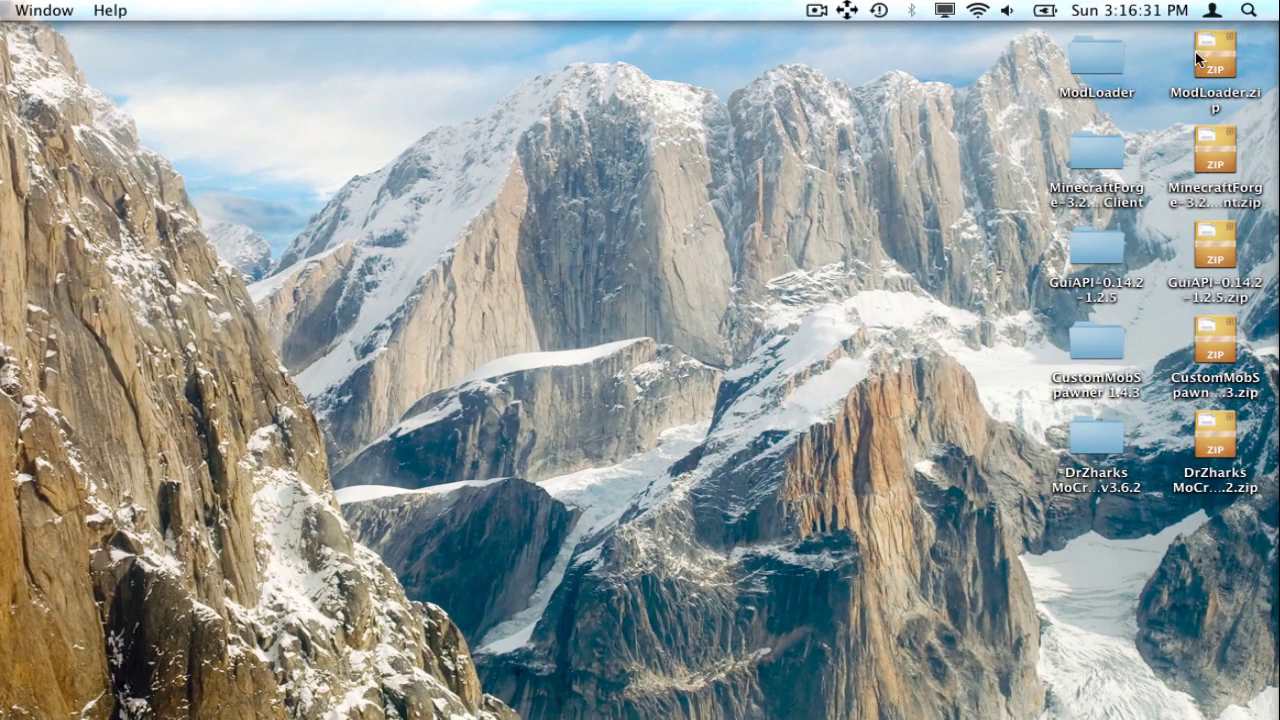
pyautogui.moveTo(1272, 64); pyautogui.dragTo(1250, 370)
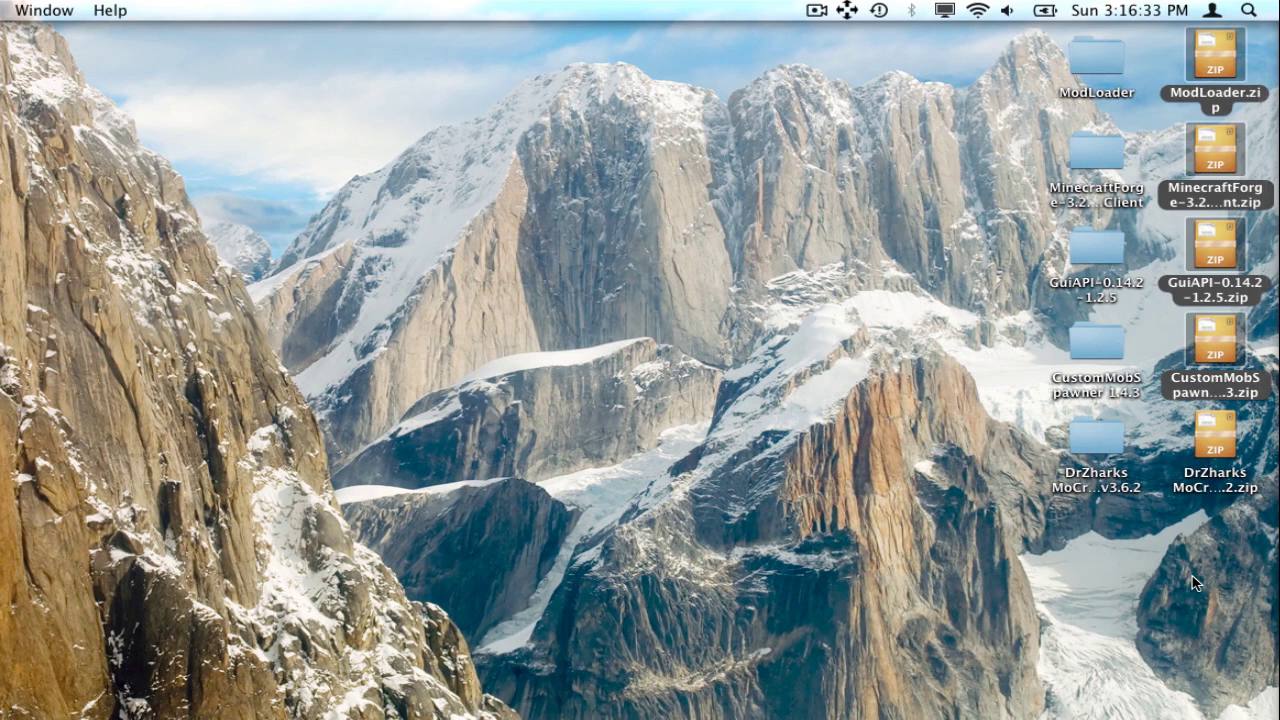
pyautogui.moveTo(1205, 615); pyautogui.dragTo(1212, 40)
pyautogui.moveTo(1089, 557); pyautogui.dragTo(1080, 80)
pyautogui.click(1003, 197)
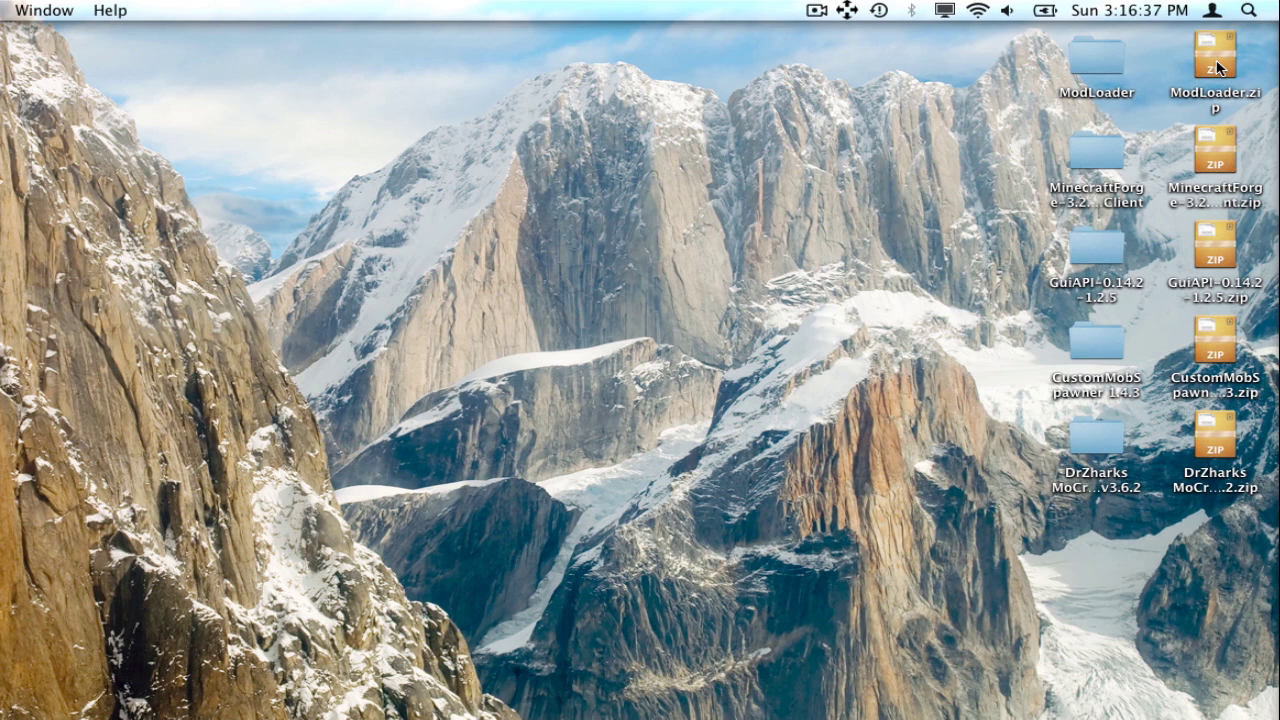
pyautogui.press('super+Tab')
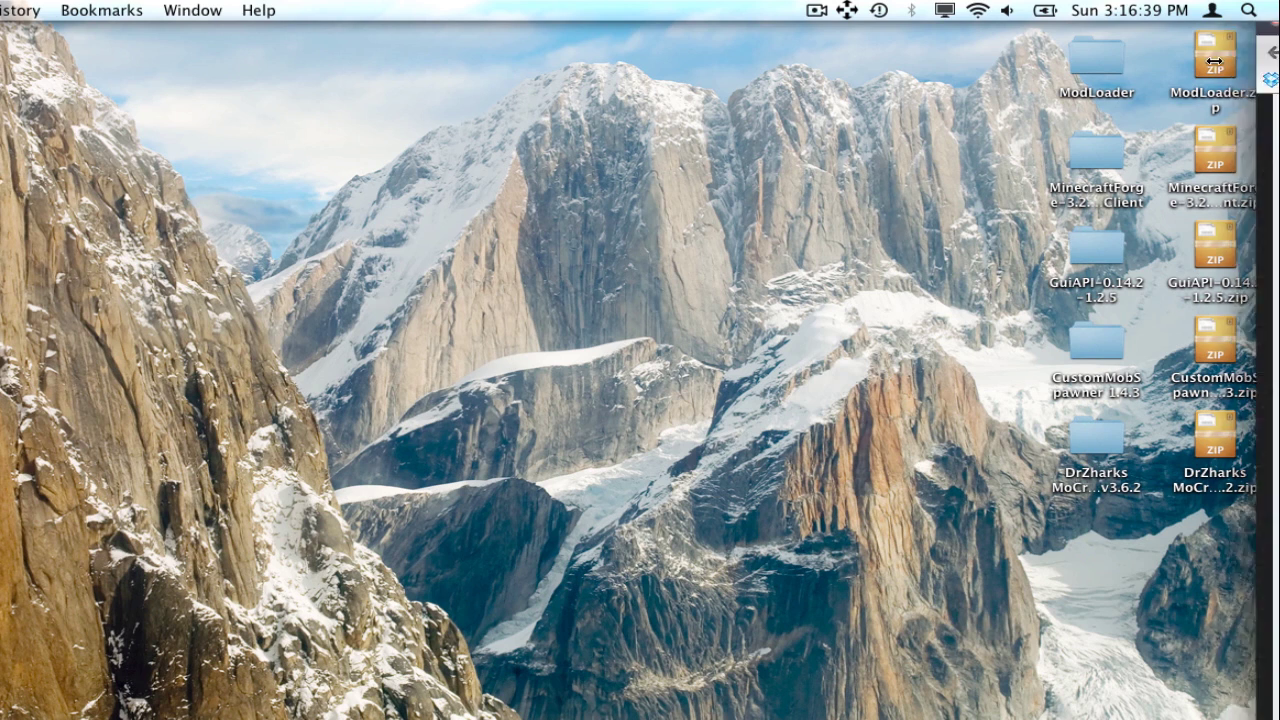
pyautogui.moveTo(1254, 48); pyautogui.dragTo(1215, 240)
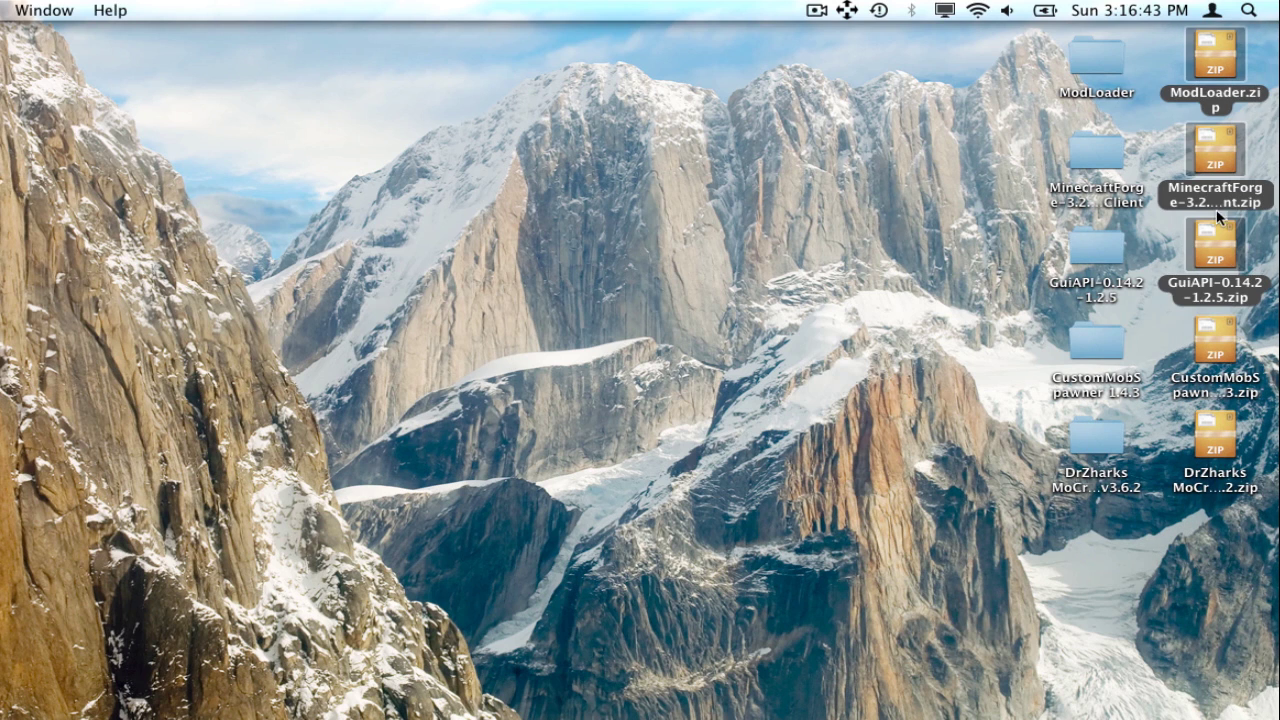
pyautogui.click(1258, 256)
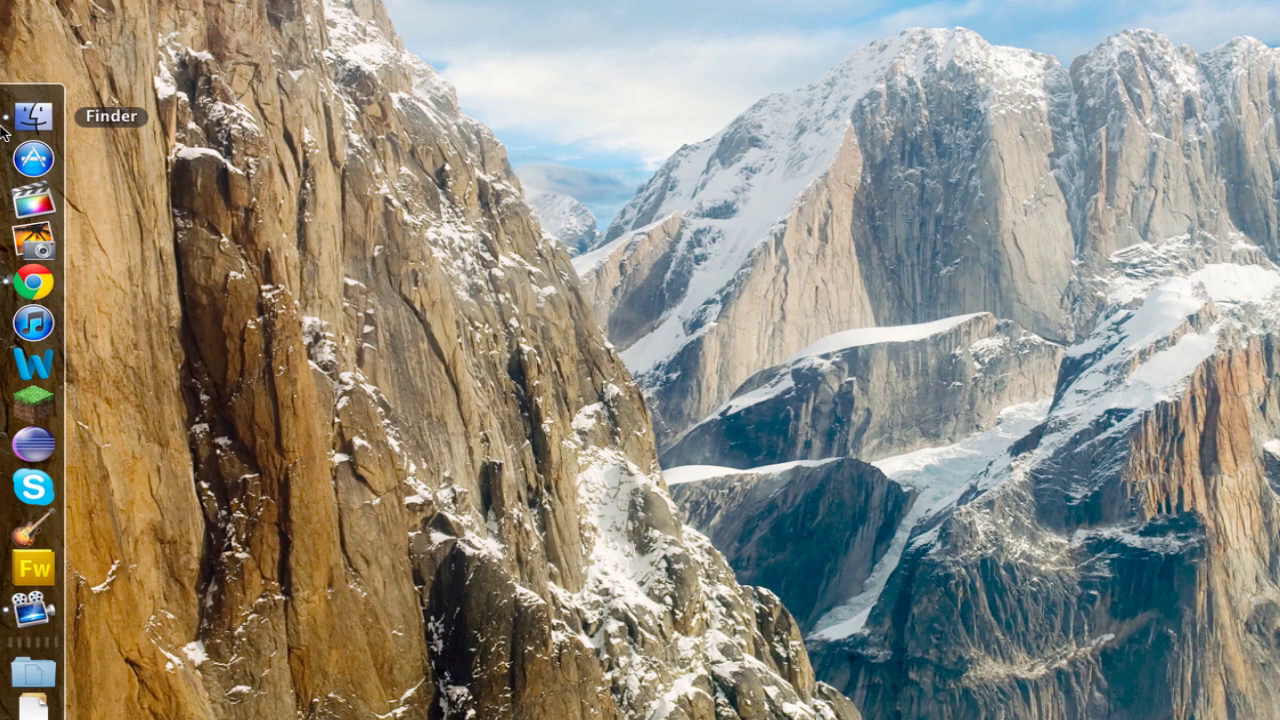
pyautogui.click(8, 122)
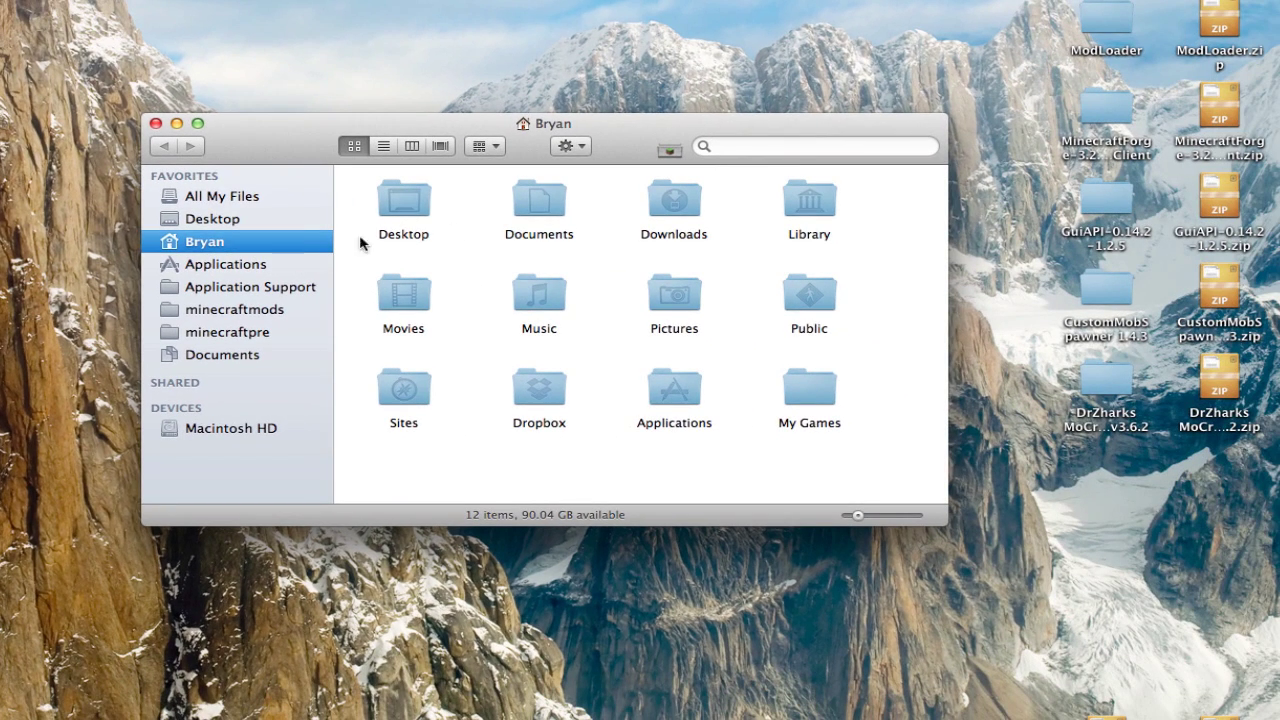
# Navigate through Library and Application Support into the minecraft folder.
pyautogui.doubleClick(809, 197)
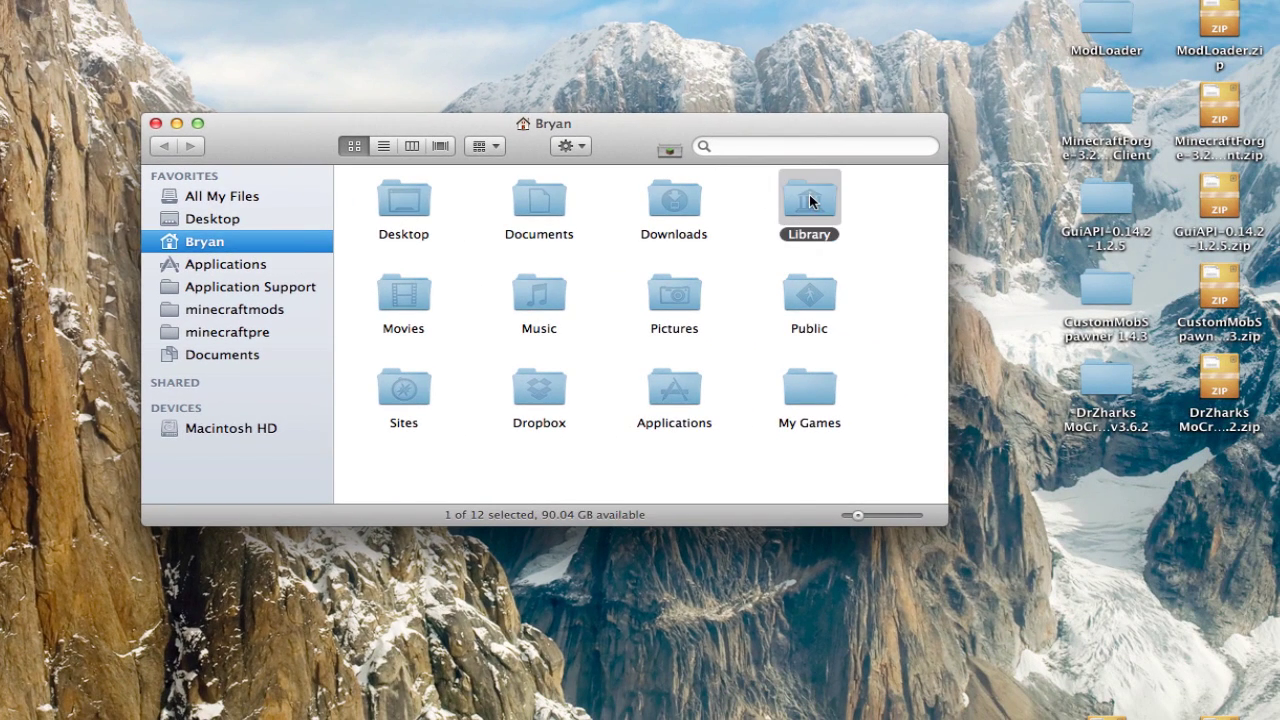
pyautogui.click(174, 150)
pyautogui.doubleClick(811, 198)
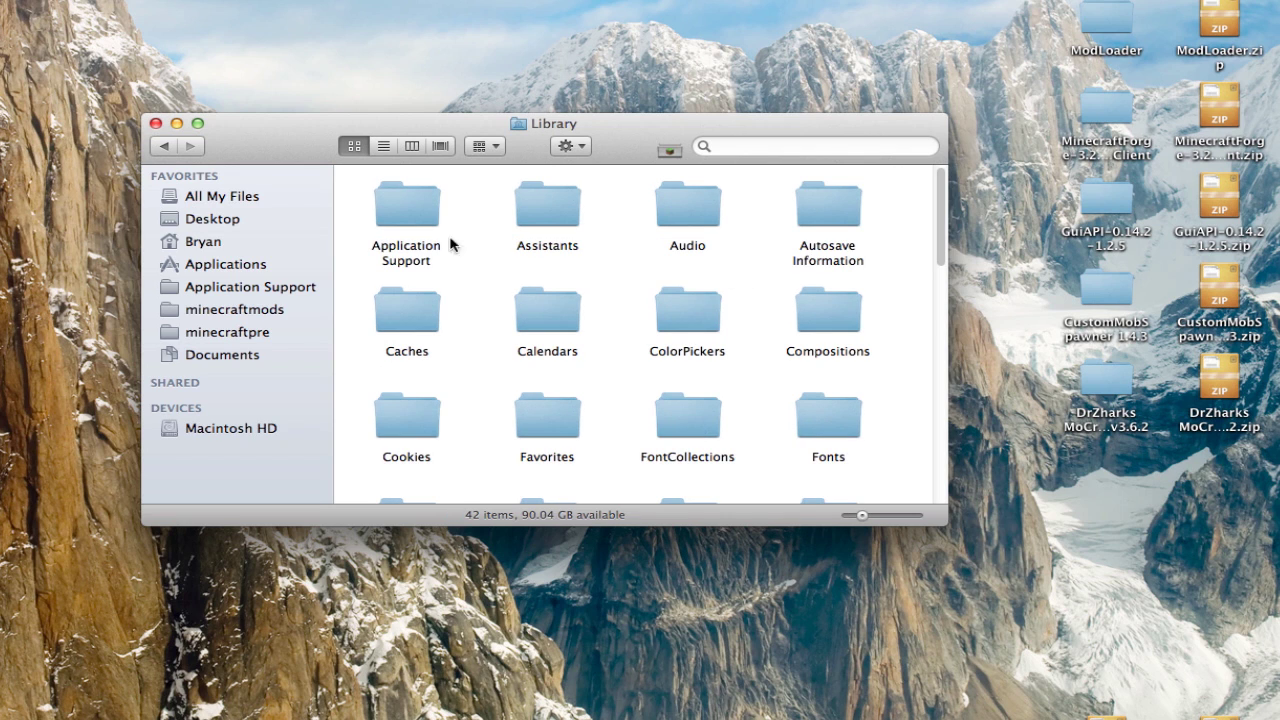
pyautogui.doubleClick(397, 203)
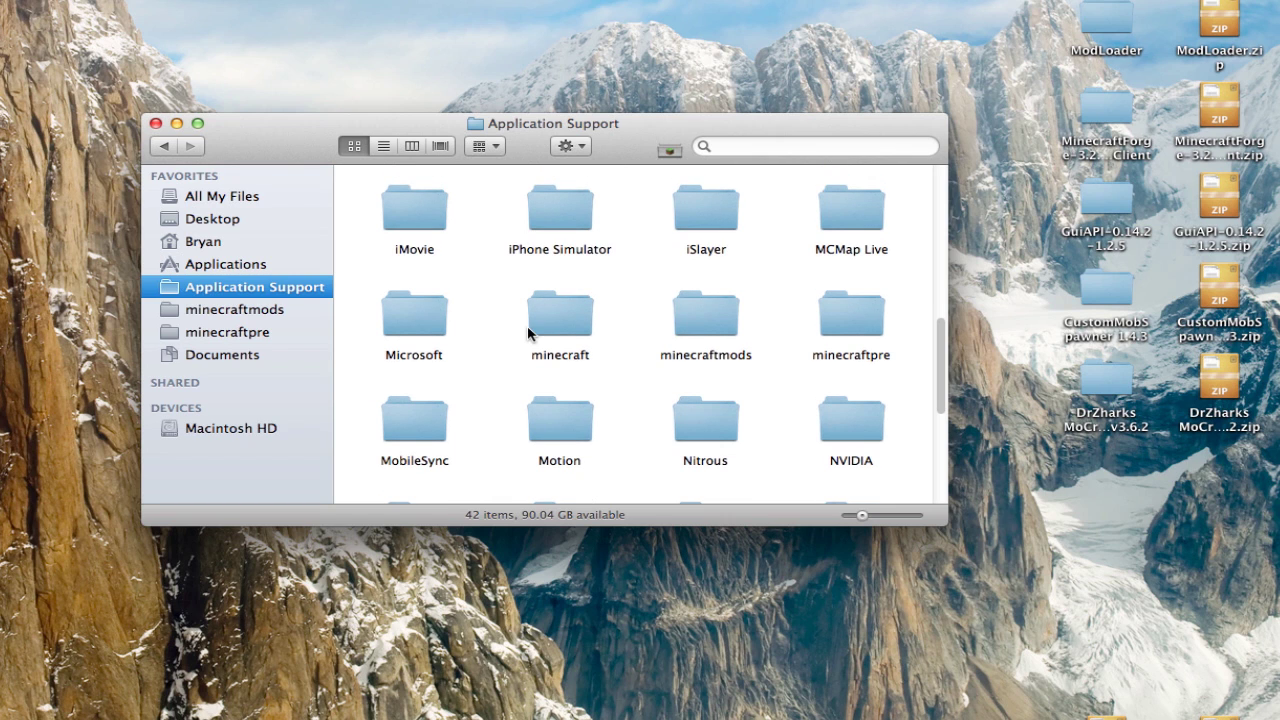
pyautogui.doubleClick(557, 324)
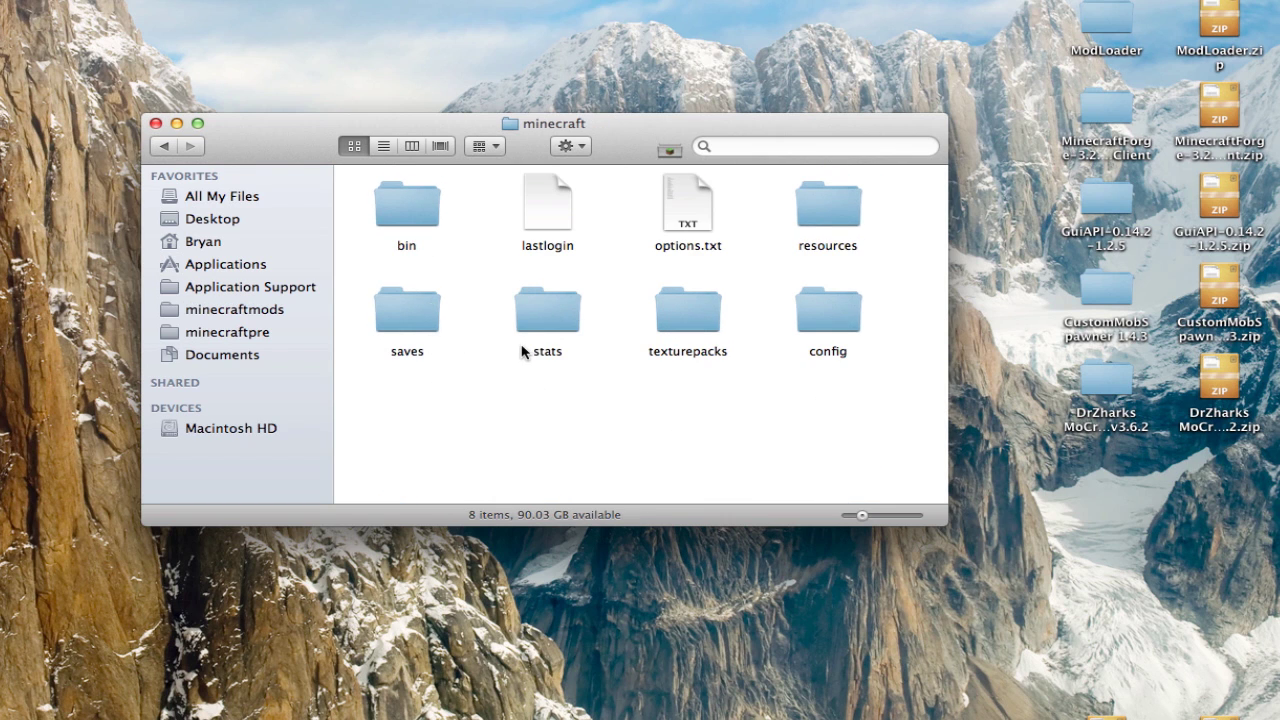
# Peek inside the saves folder, then return to the minecraft folder.
pyautogui.click(407, 313)
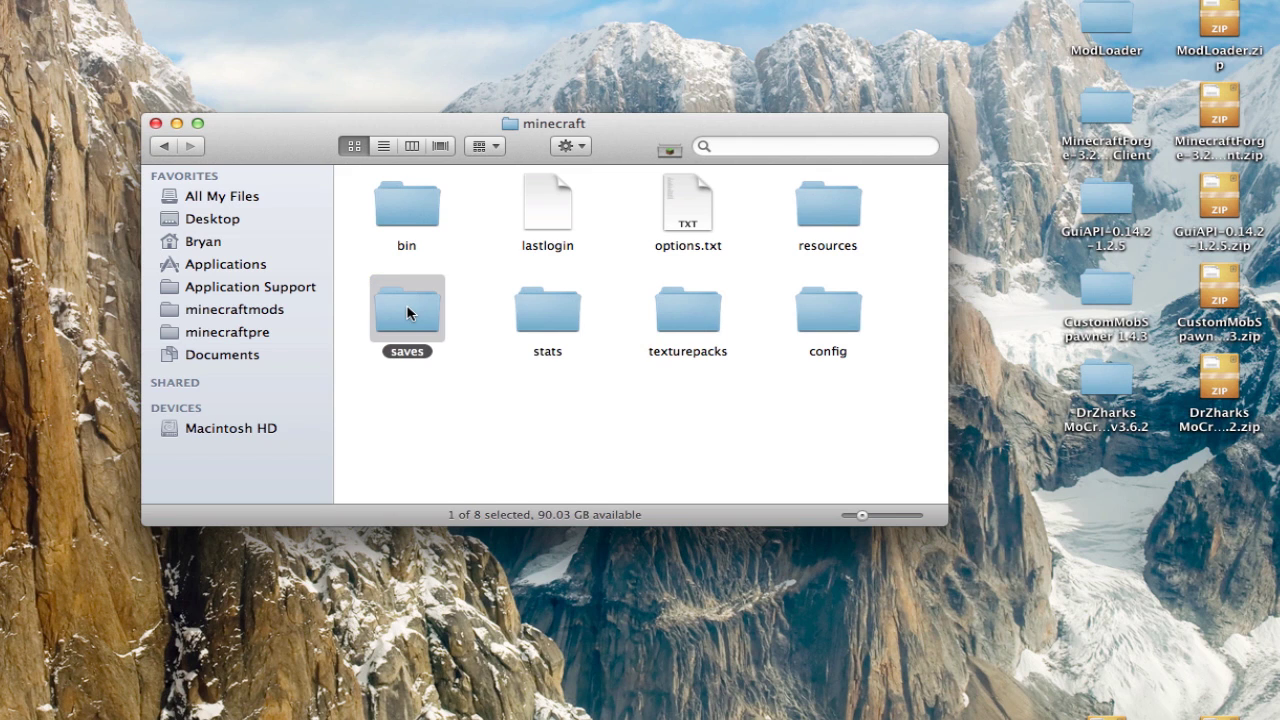
pyautogui.doubleClick(407, 313)
pyautogui.click(162, 146)
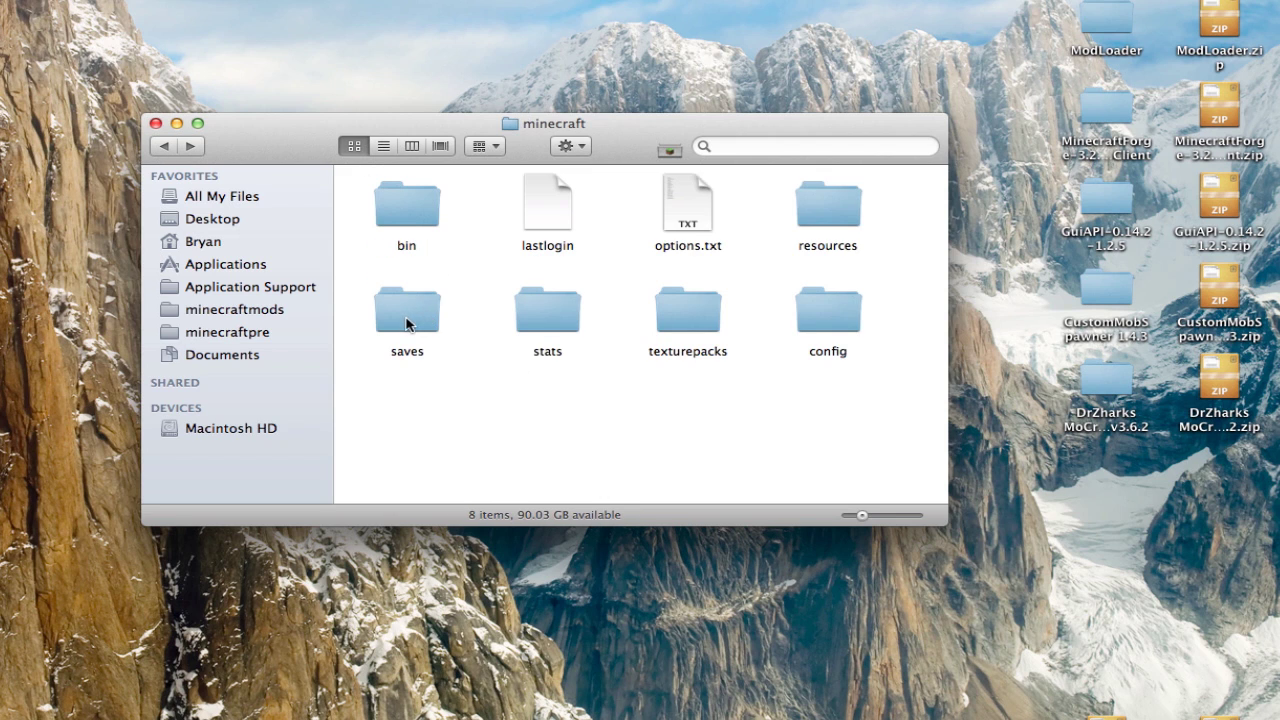
pyautogui.moveTo(407, 322); pyautogui.dragTo(141, 204)
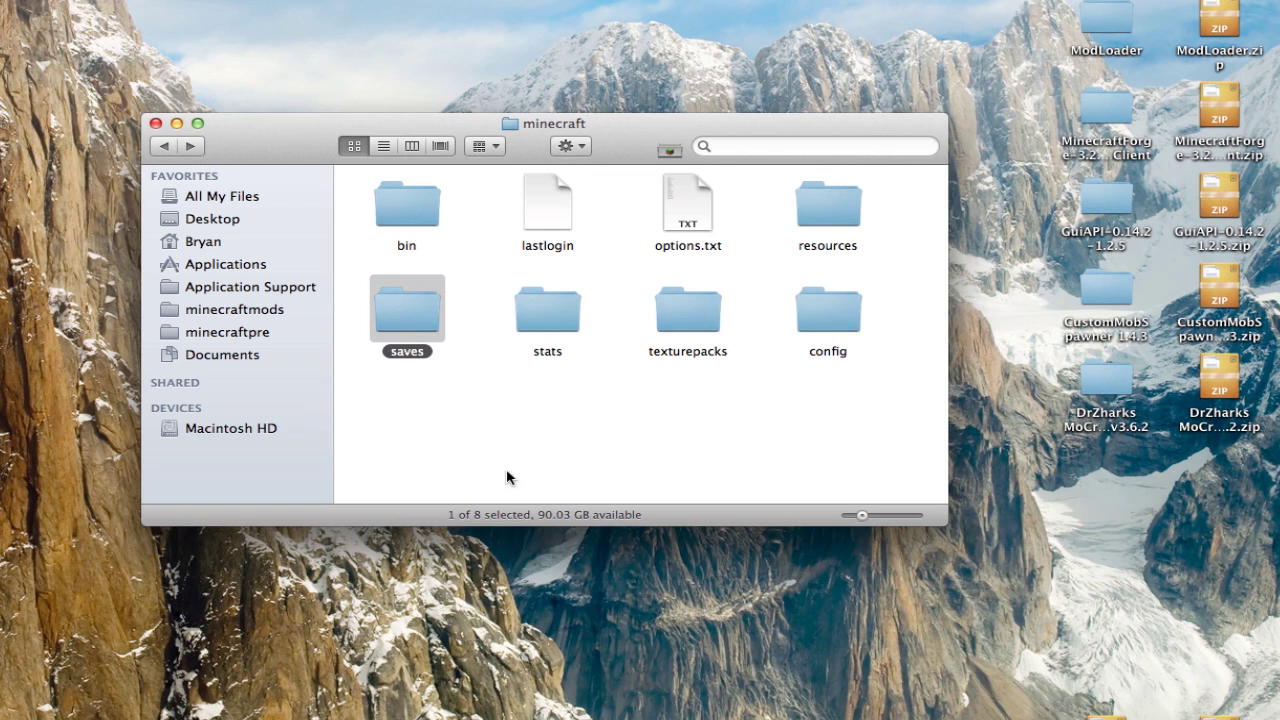
pyautogui.click(517, 440)
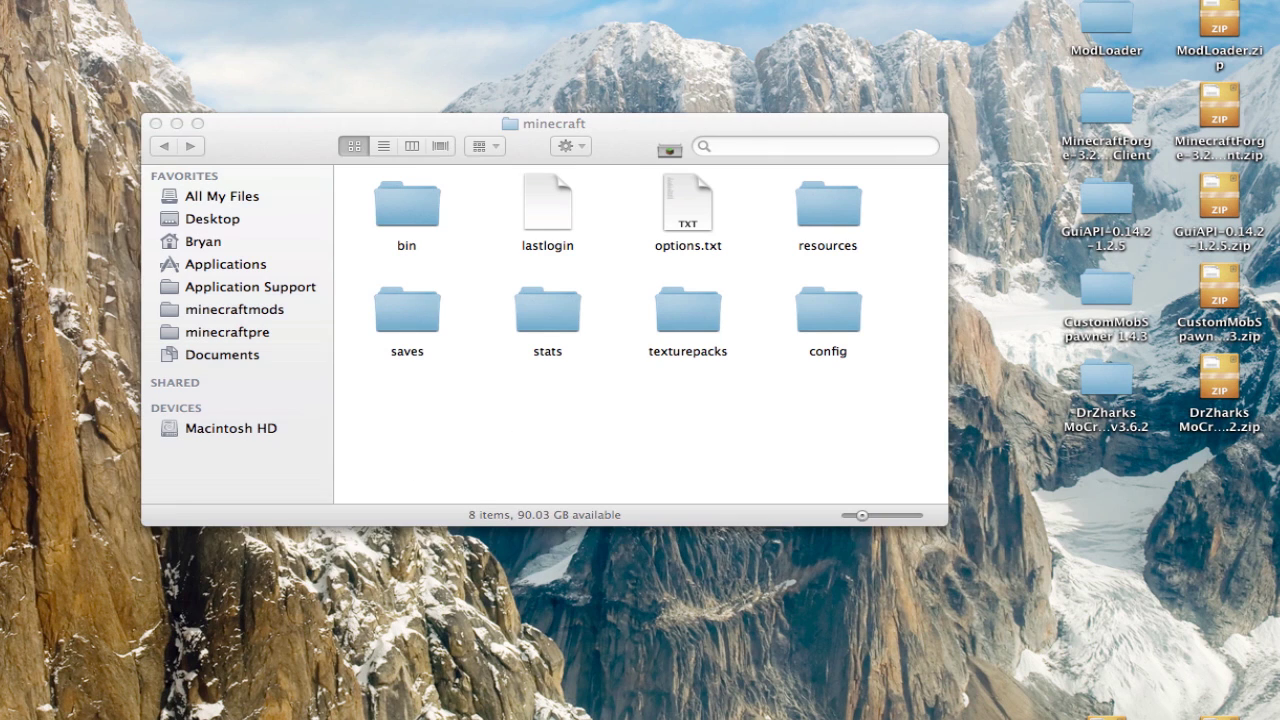
pyautogui.click(463, 421)
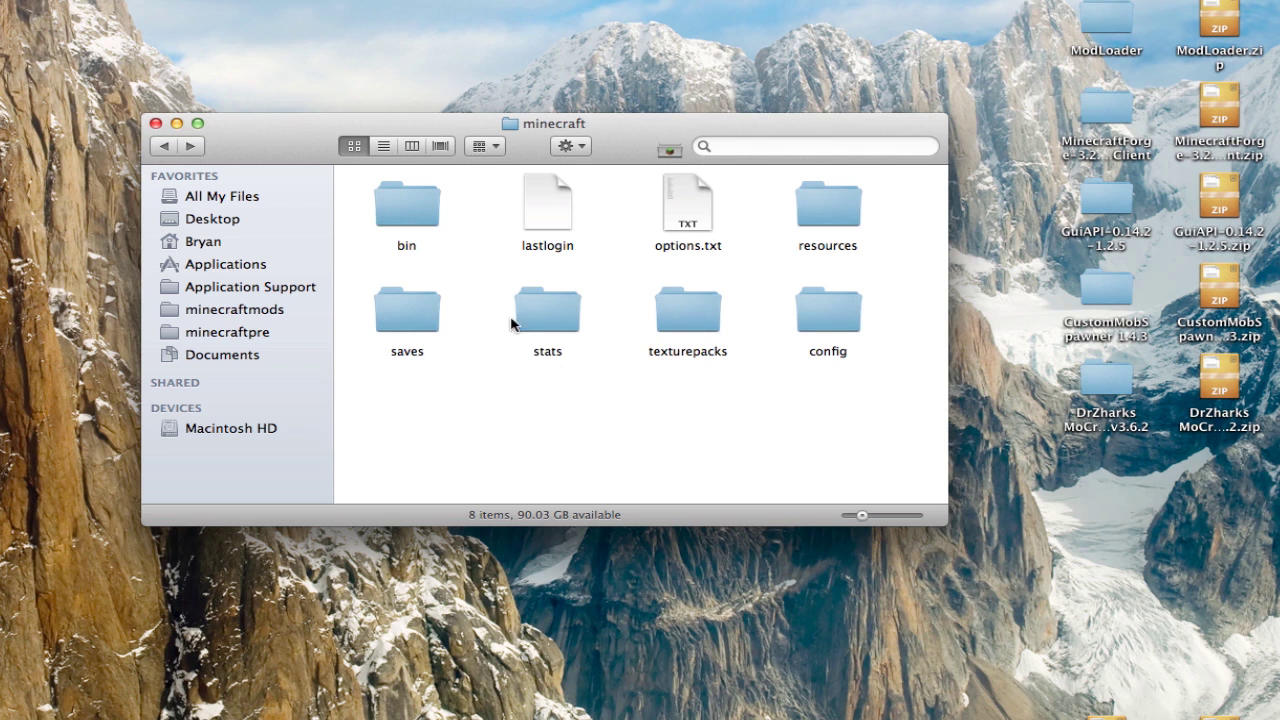
# Enter the bin folder and bring up minecraft.jar's context menu, then dismiss it.
pyautogui.doubleClick(427, 228)
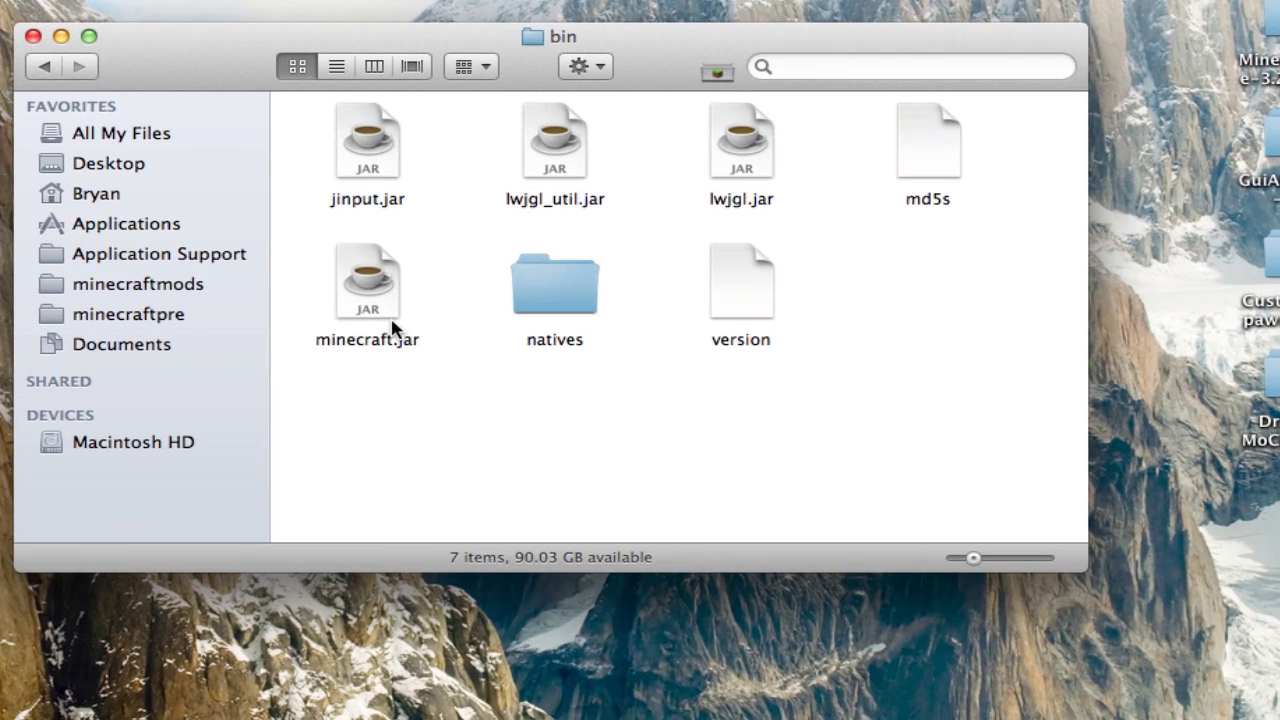
pyautogui.rightClick(427, 336)
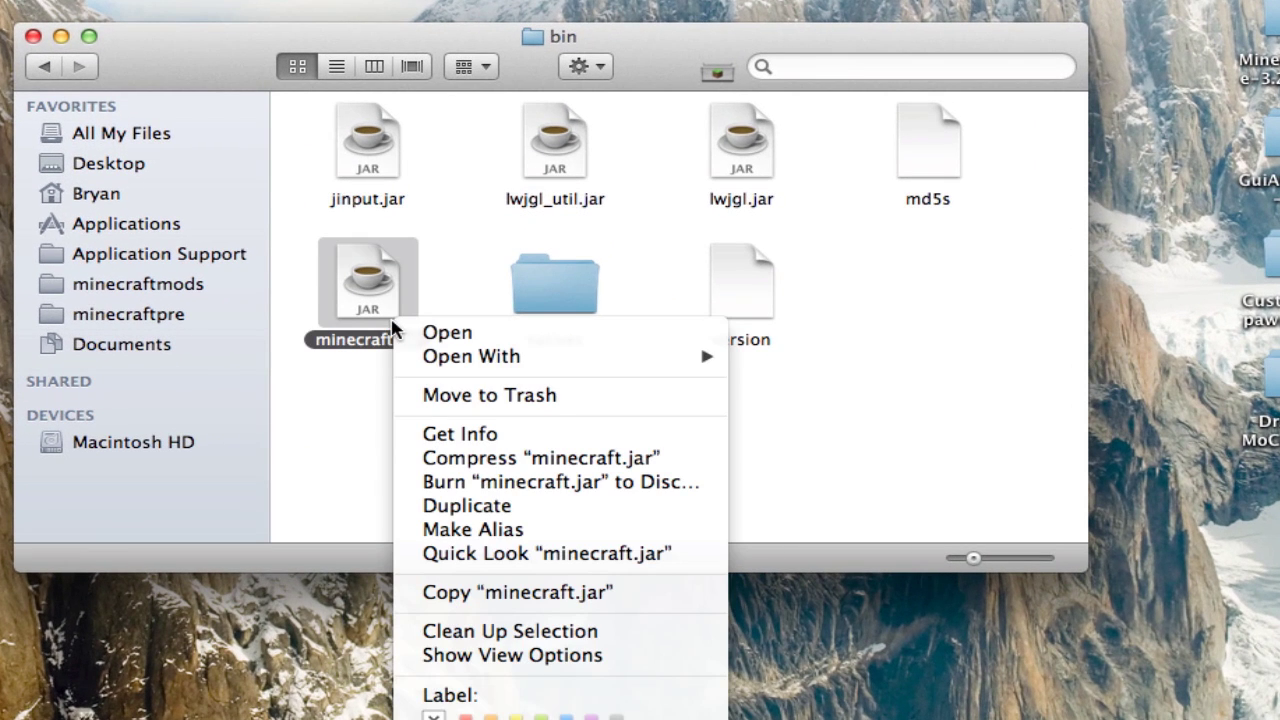
pyautogui.moveTo(540, 357)
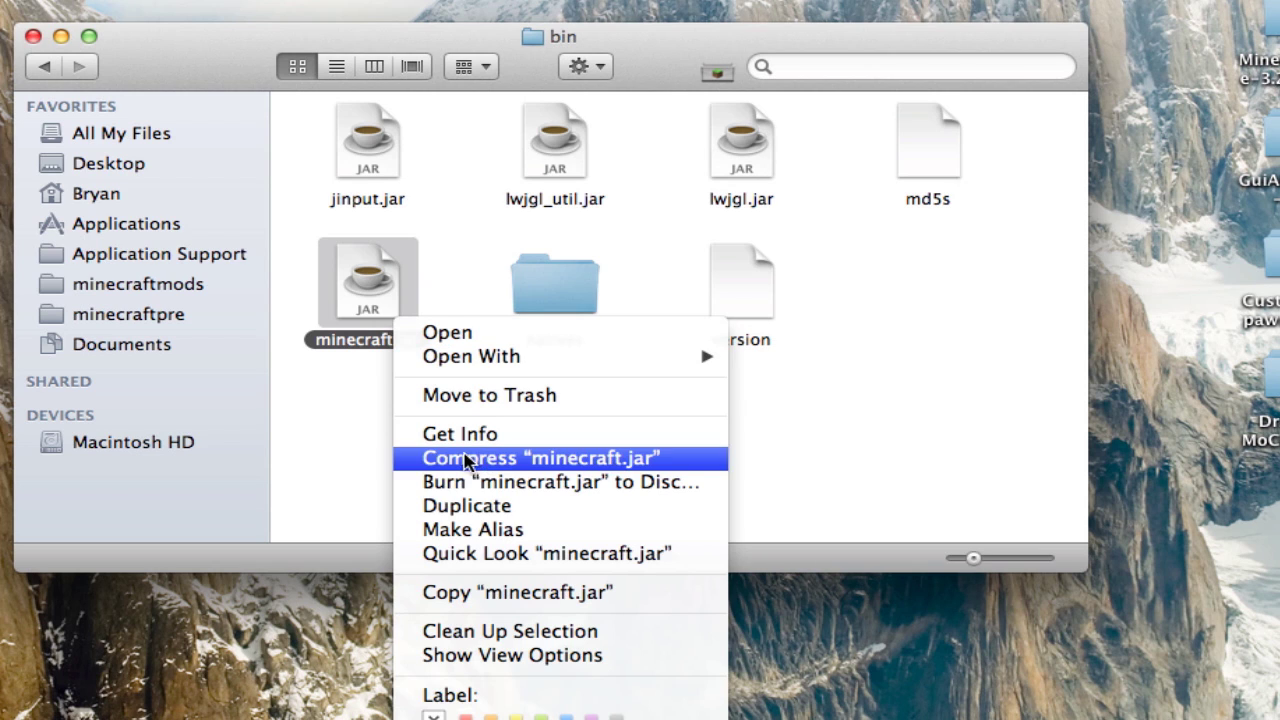
pyautogui.click(336, 423)
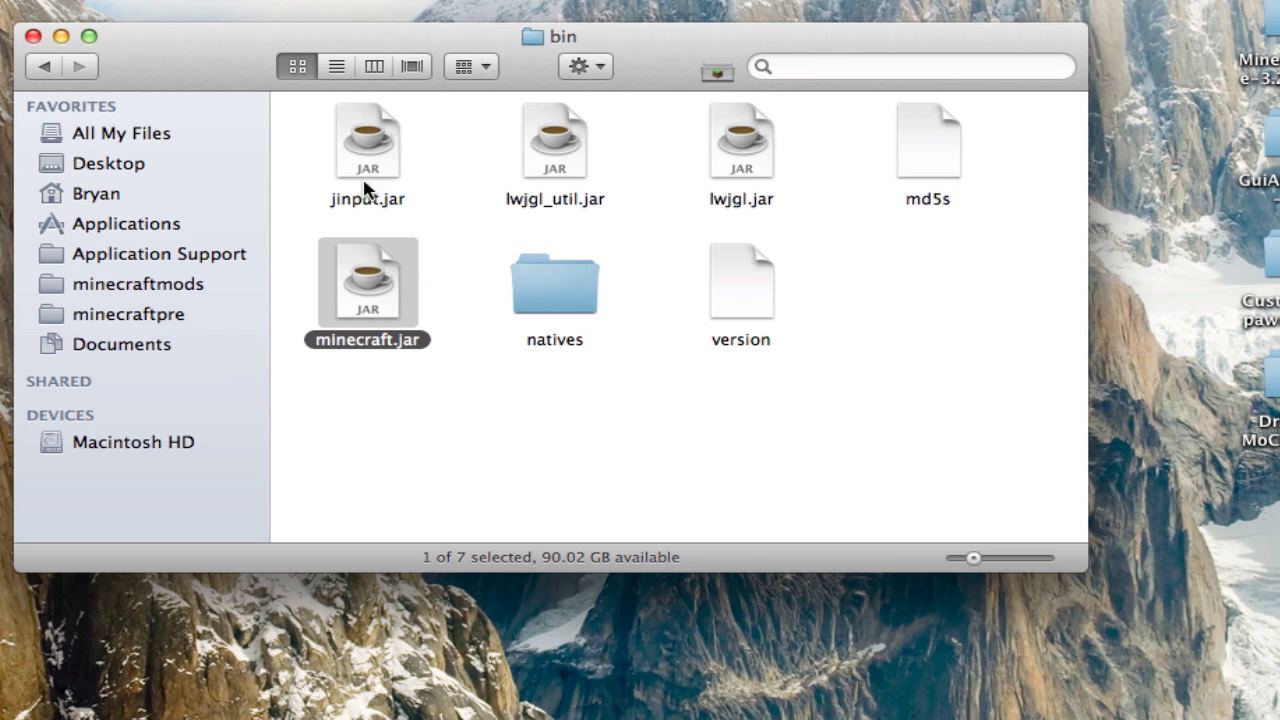
pyautogui.click(443, 441)
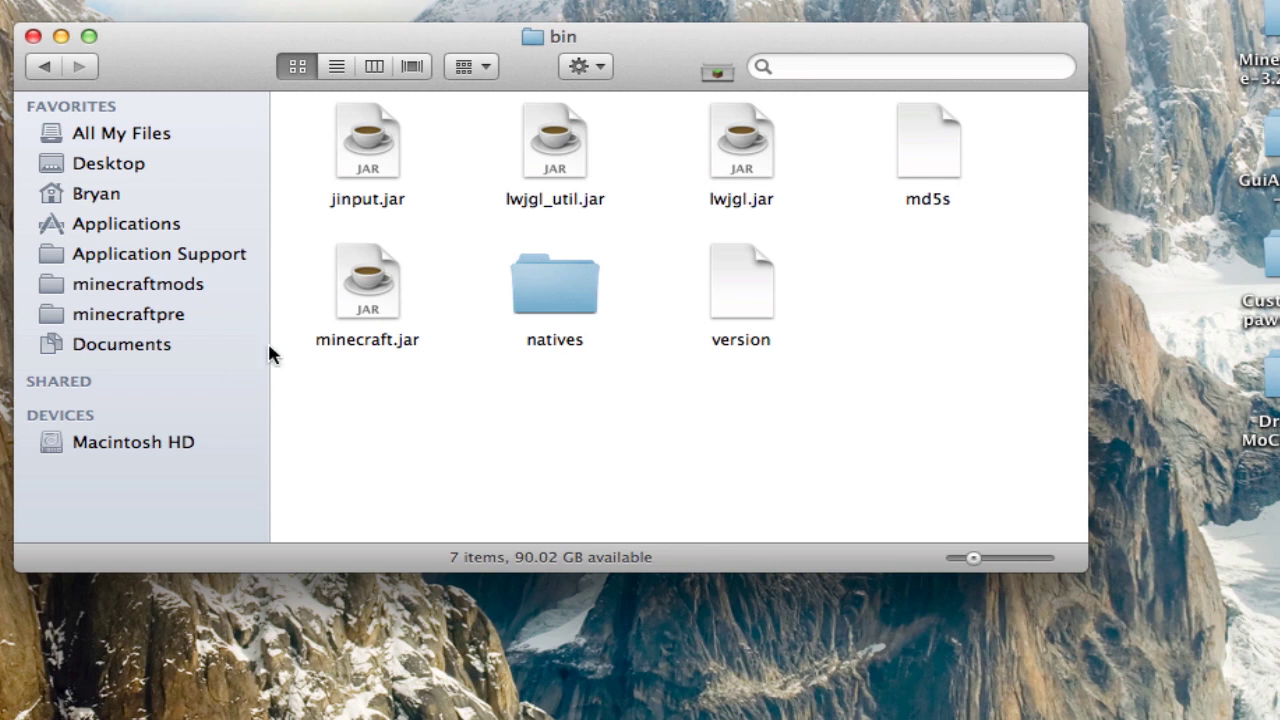
# Bring up minecraft.jar's context menu again and show its Open With application list.
pyautogui.rightClick(368, 260)
pyautogui.moveTo(591, 286)
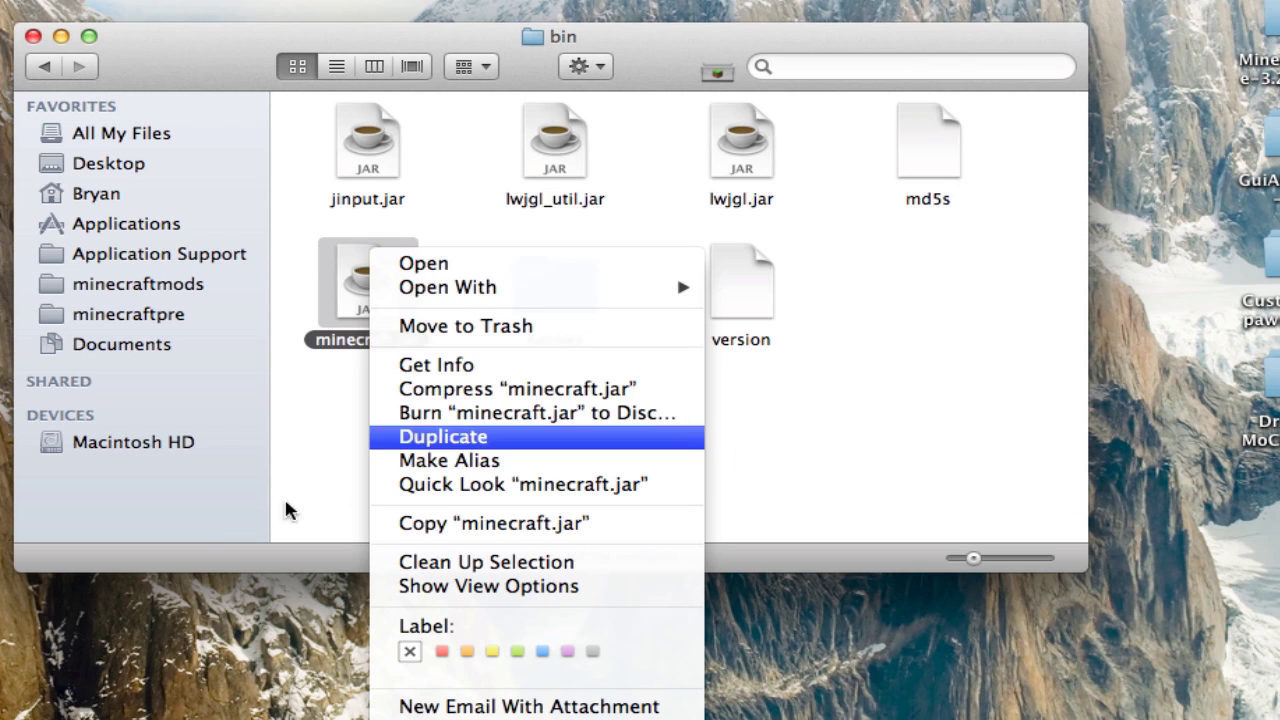
pyautogui.click(331, 429)
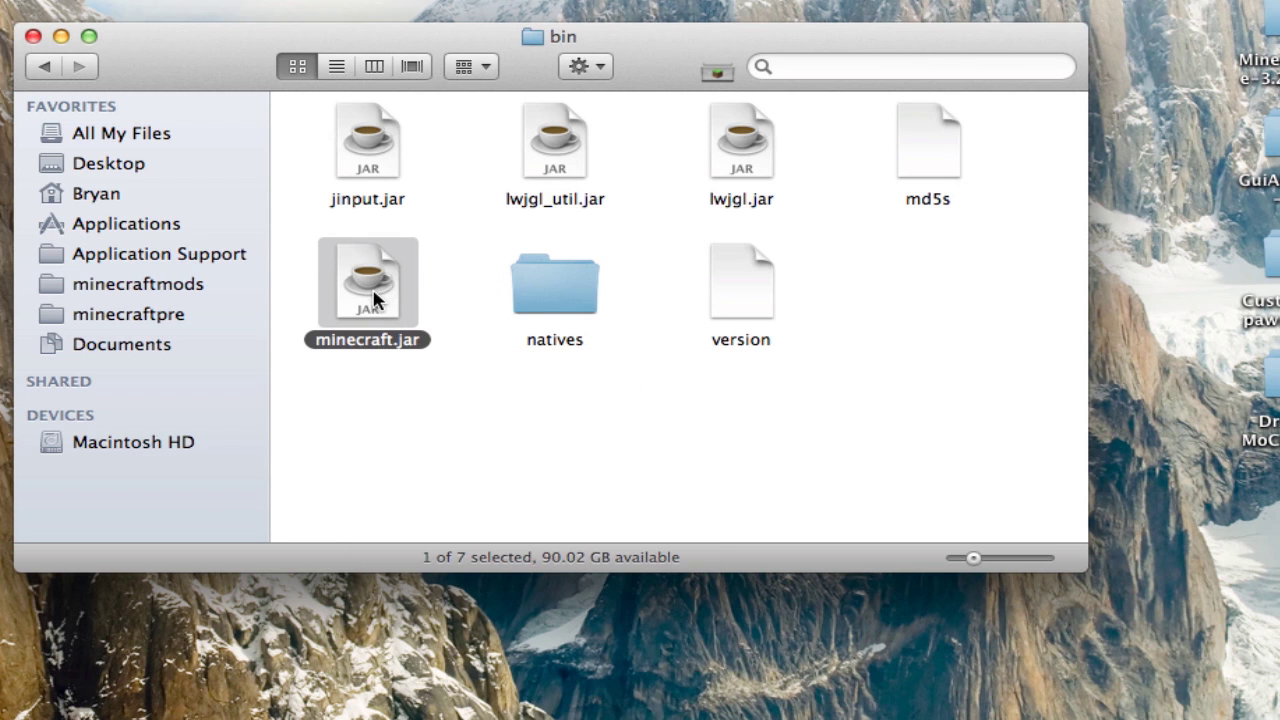
pyautogui.rightClick(373, 292)
pyautogui.moveTo(421, 330)
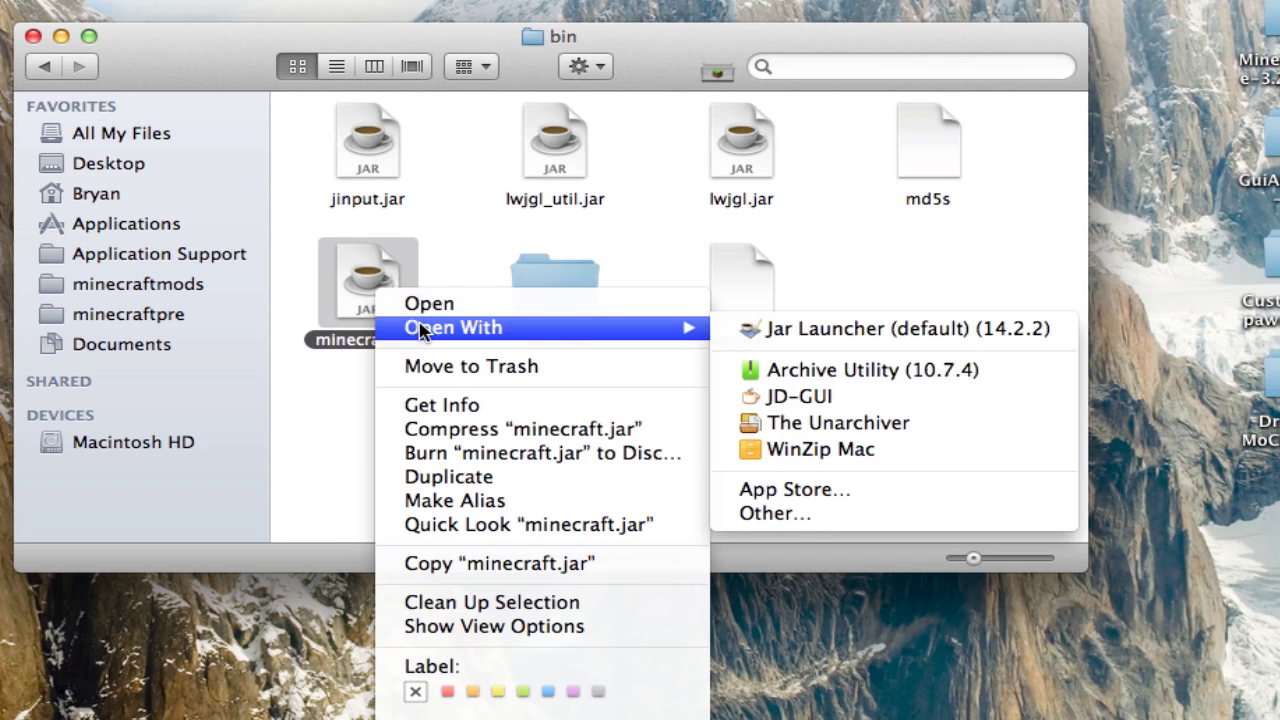
# Extract minecraft.jar with The Unarchiver and rename the original to backupminecraft.jar.
pyautogui.click(910, 430)
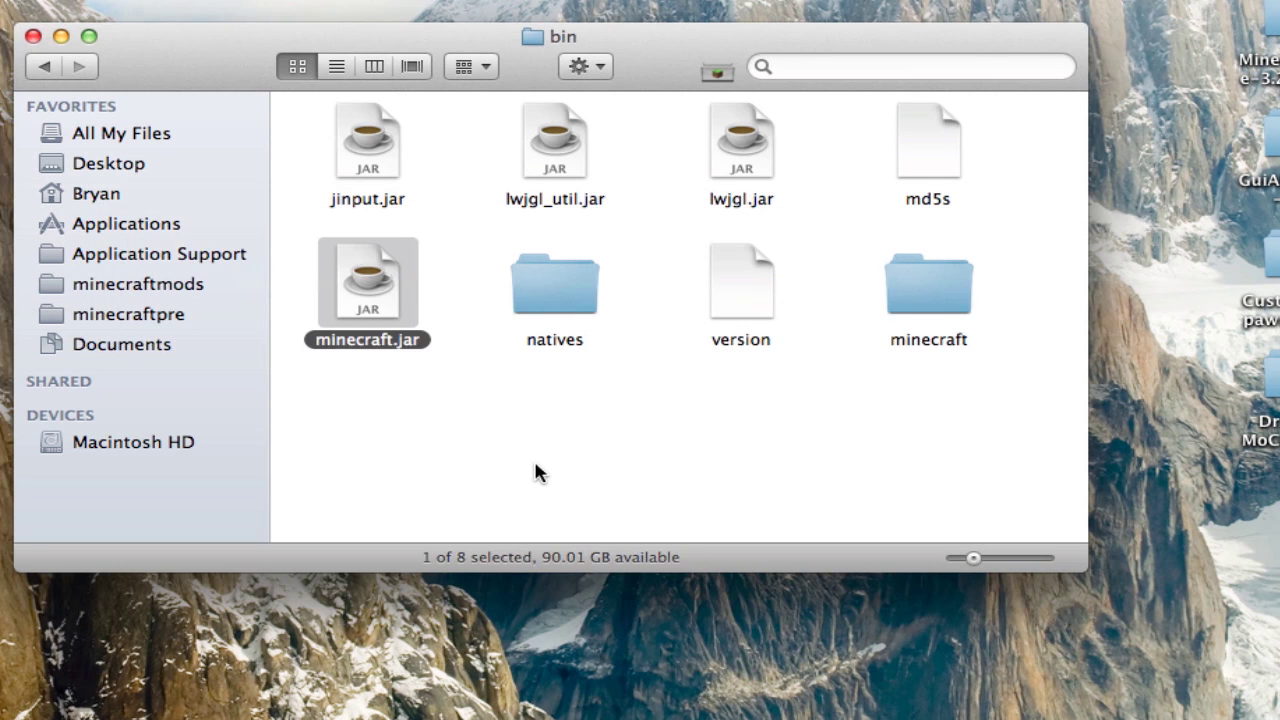
pyautogui.click(534, 470)
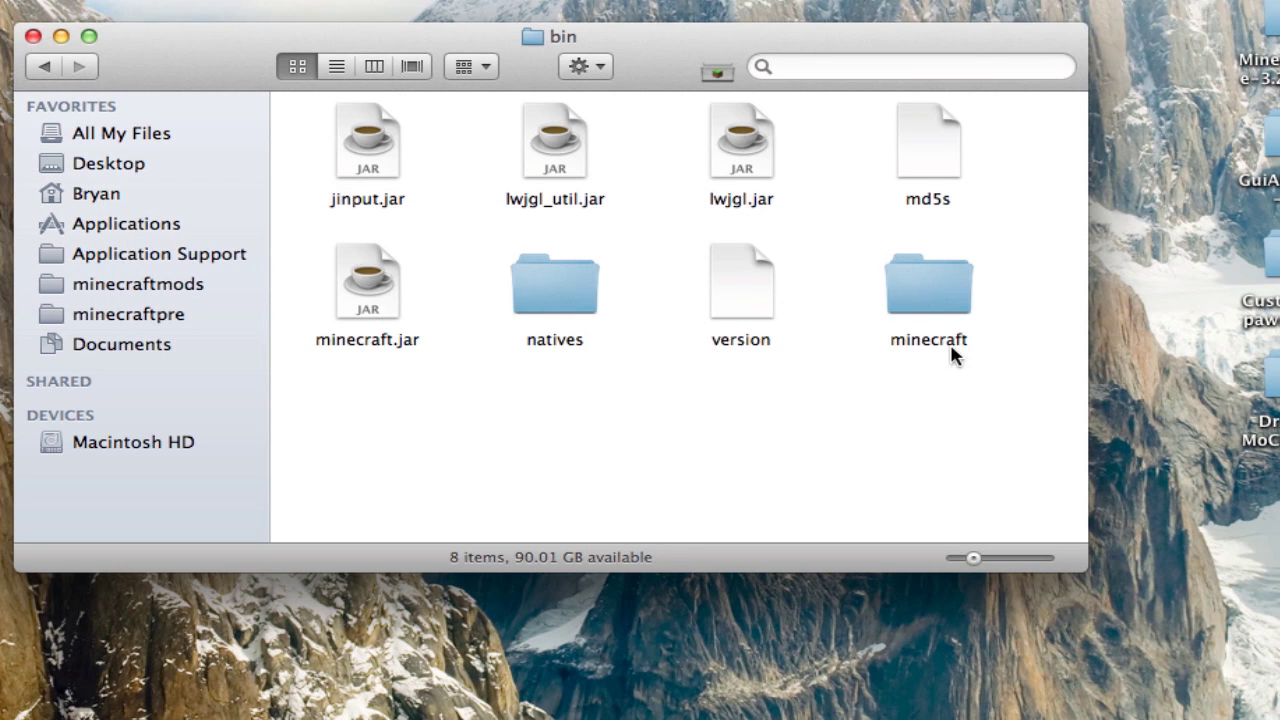
pyautogui.click(358, 304)
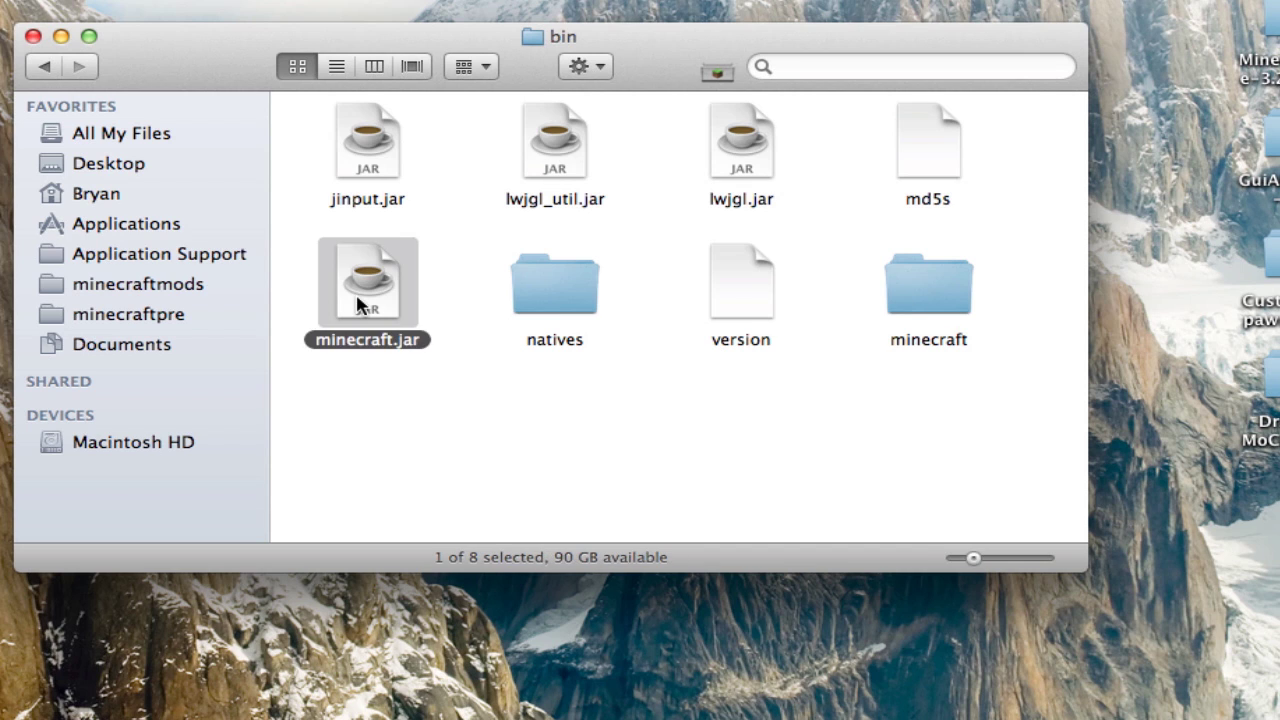
pyautogui.press('Return')
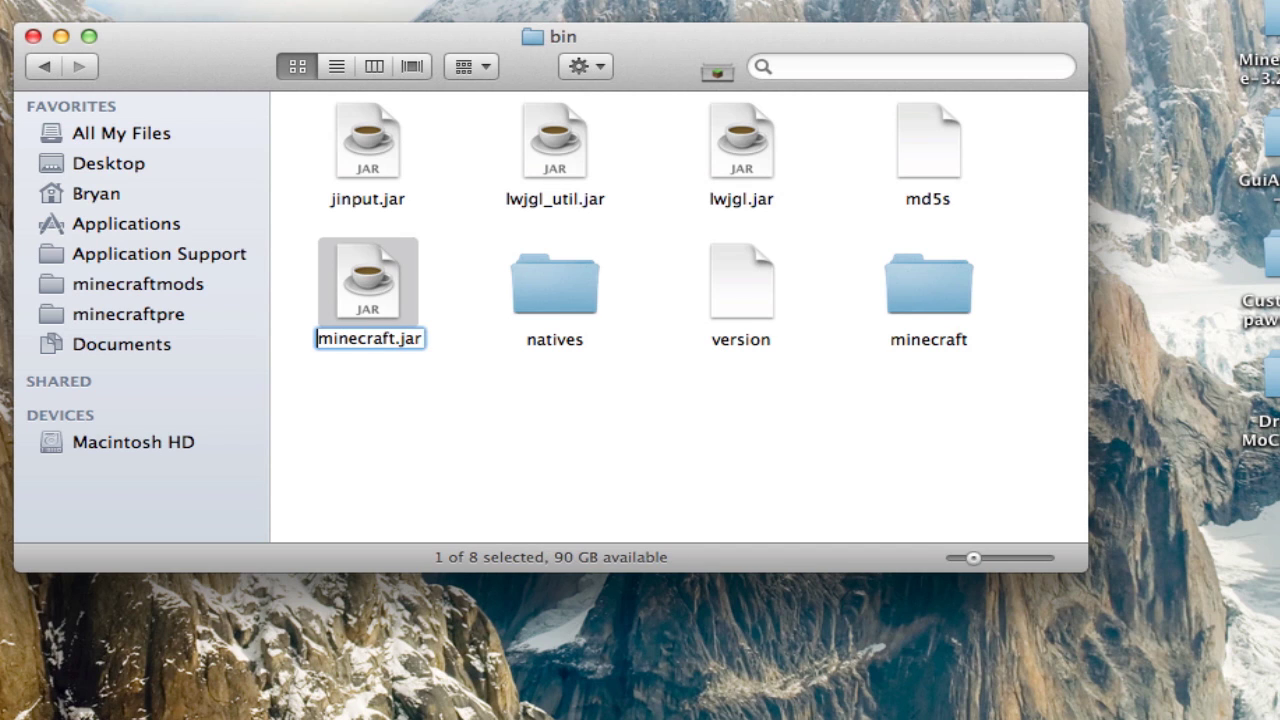
pyautogui.write('backup')
pyautogui.press('Return')
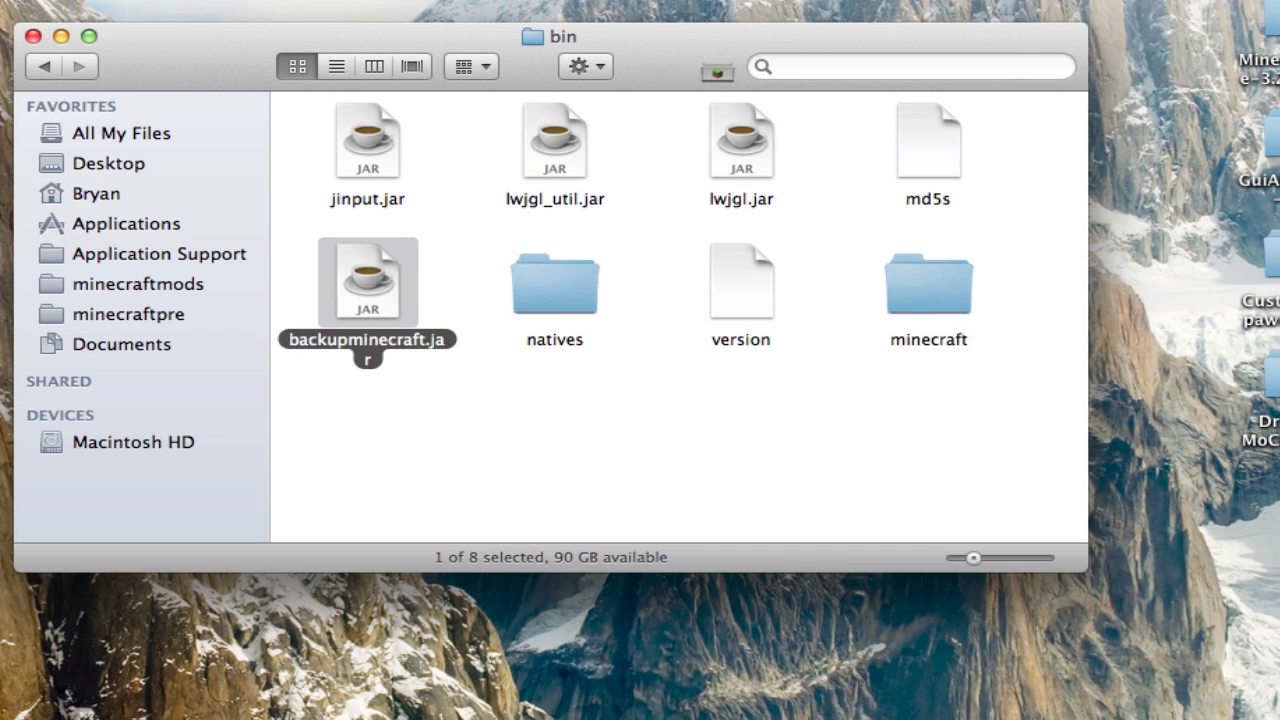
# Rename the extracted minecraft folder to minecraft.jar and shift the bin window up.
pyautogui.click(634, 426)
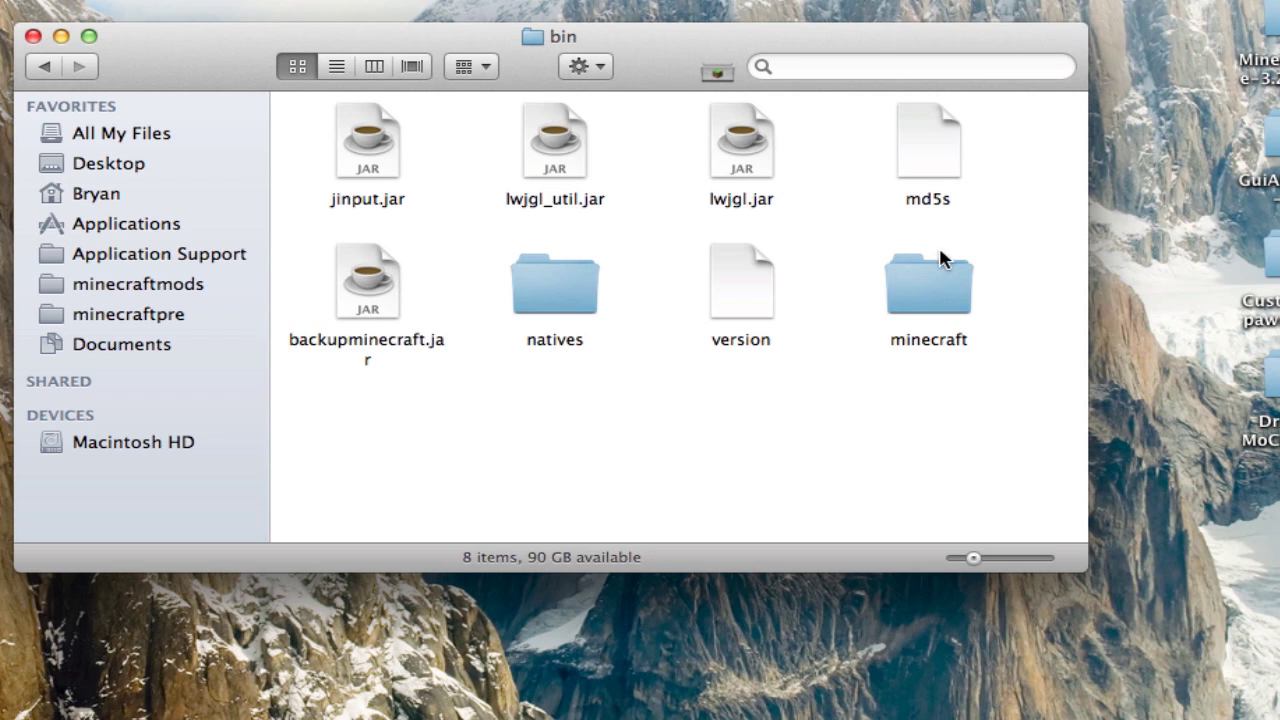
pyautogui.click(943, 295)
pyautogui.press('Return')
pyautogui.press('Right')
pyautogui.write('.')
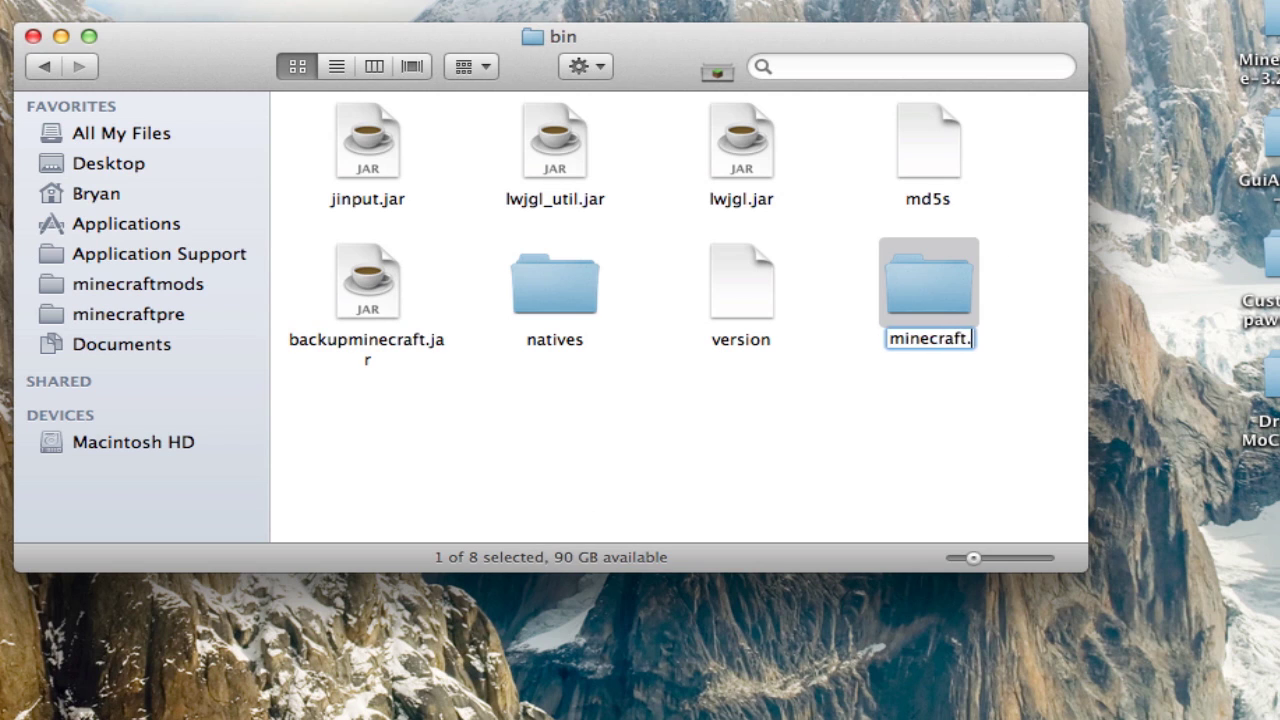
pyautogui.write('jar')
pyautogui.press('Return')
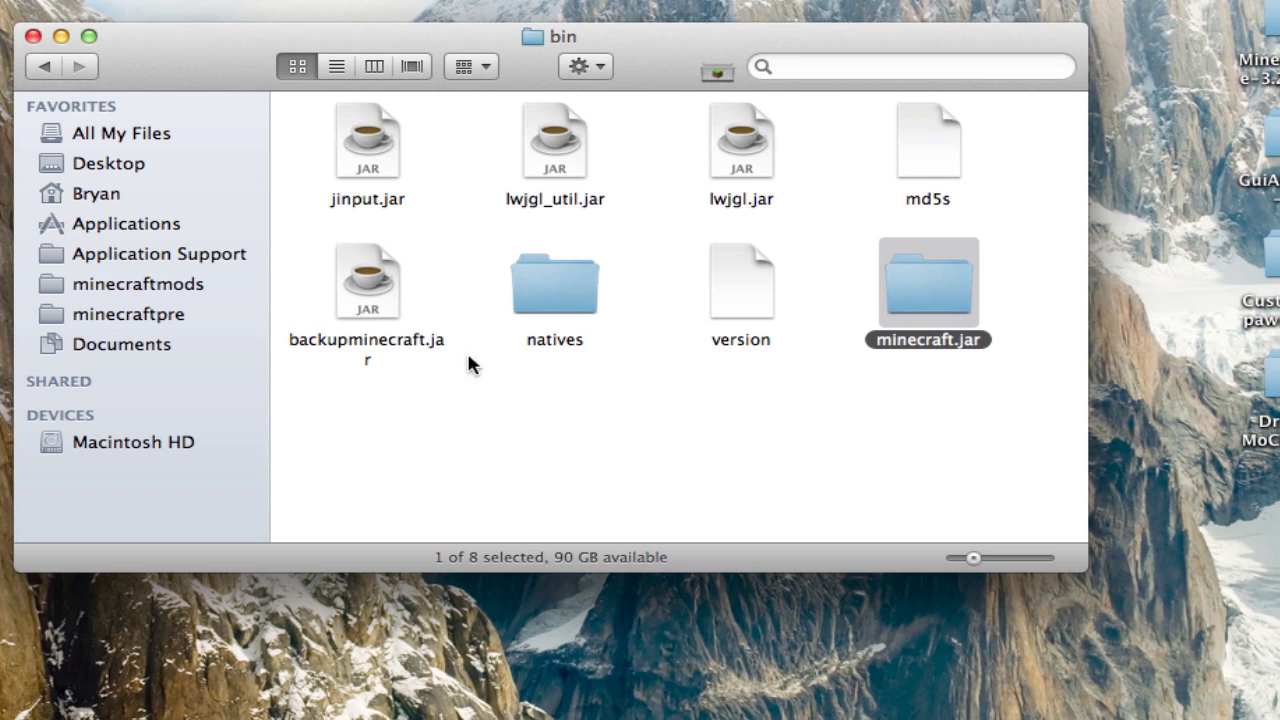
pyautogui.click(760, 403)
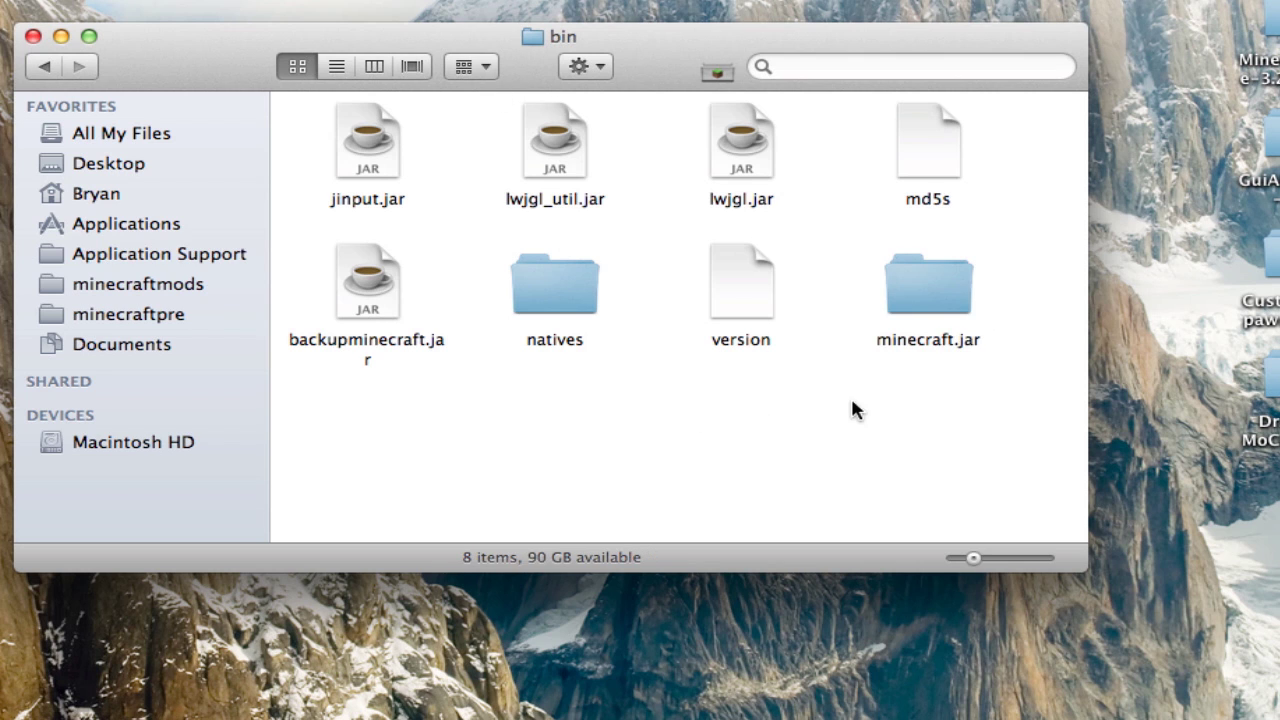
pyautogui.click(940, 292)
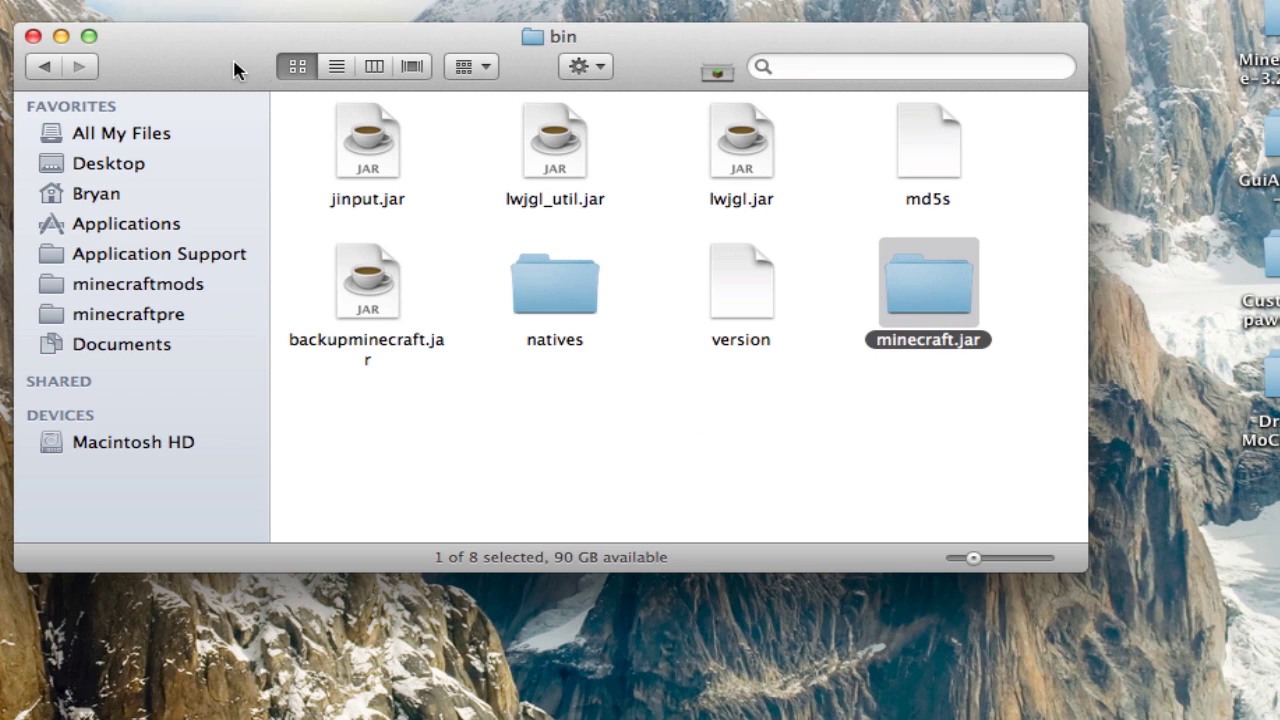
pyautogui.moveTo(233, 63); pyautogui.dragTo(209, 0)
# Open the ModLoader folder from the desktop and position it below the bin window.
pyautogui.doubleClick(1145, 28)
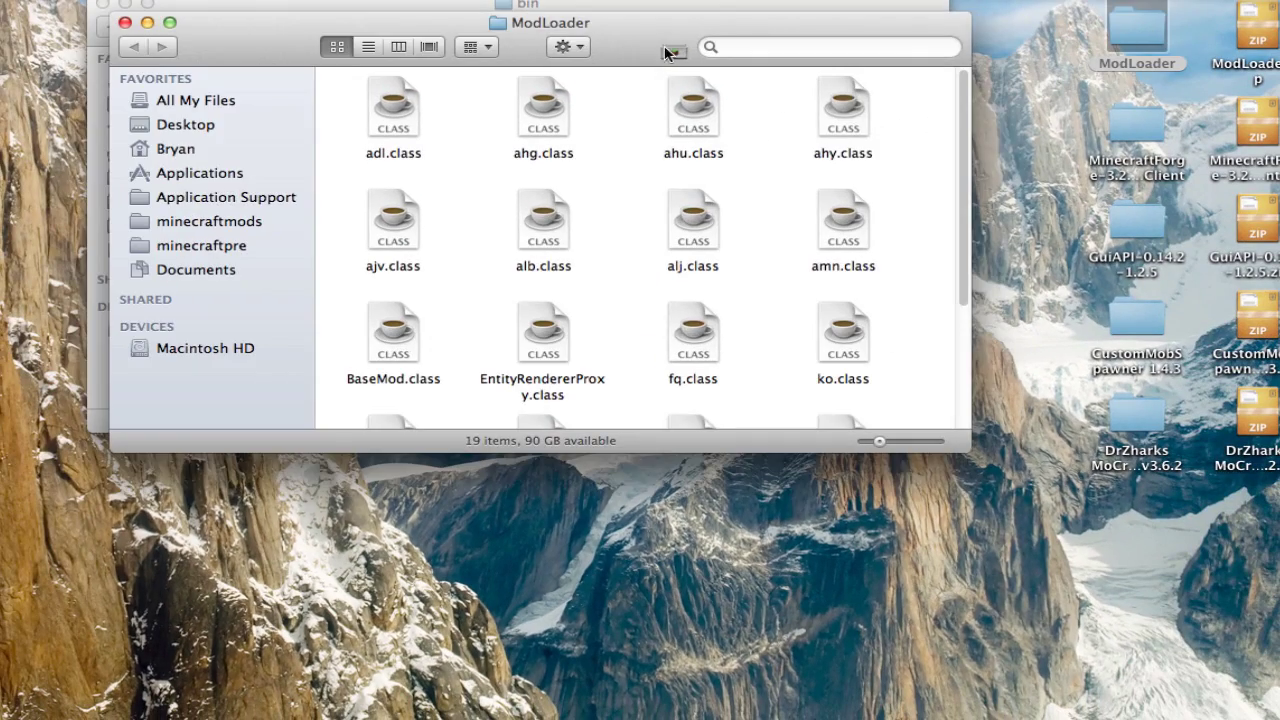
pyautogui.moveTo(664, 45); pyautogui.dragTo(636, 322)
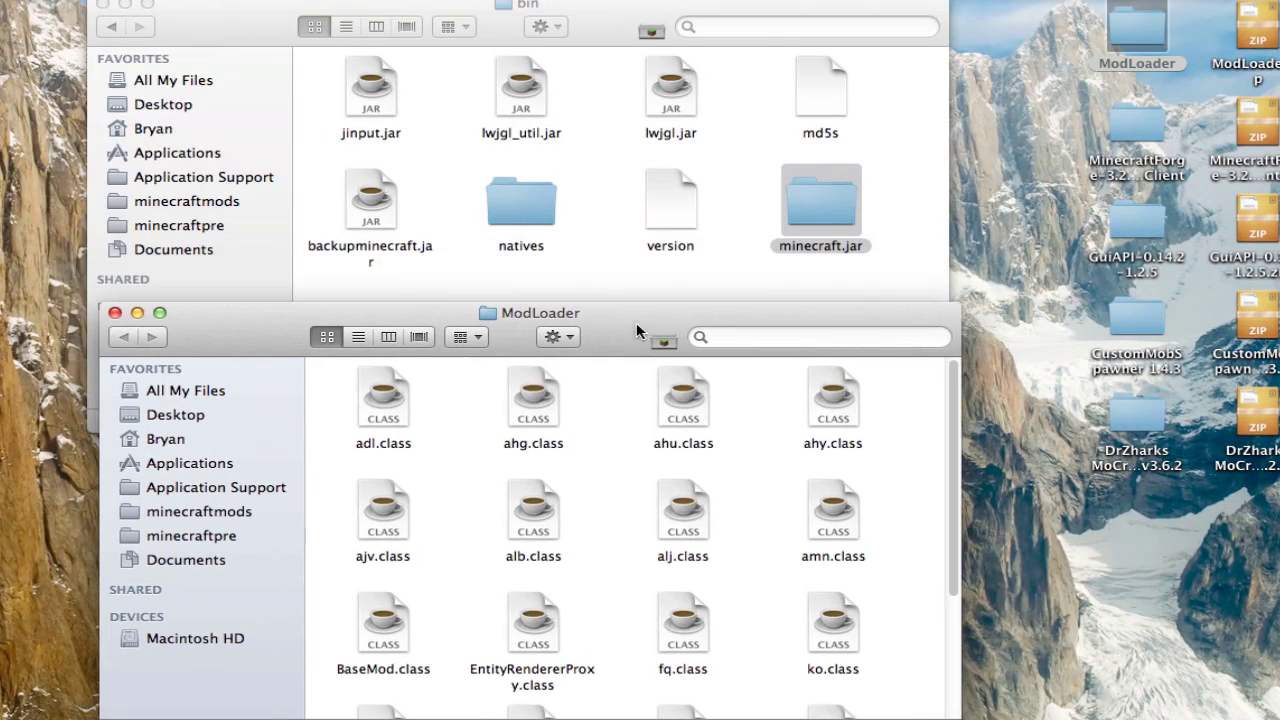
pyautogui.click(647, 451)
pyautogui.click(620, 477)
# Move all ModLoader class files into minecraft.jar, replacing all duplicates, and close ModLoader.
pyautogui.press('super+a')
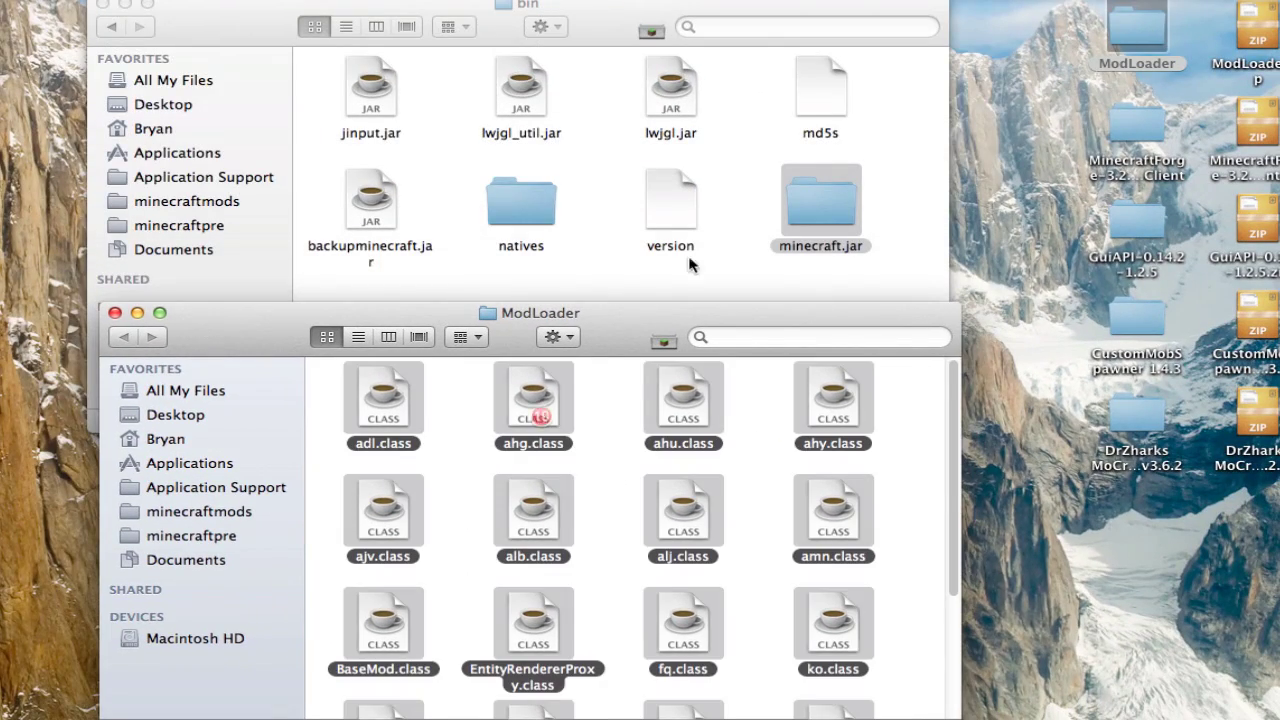
pyautogui.moveTo(553, 427); pyautogui.dragTo(820, 210)
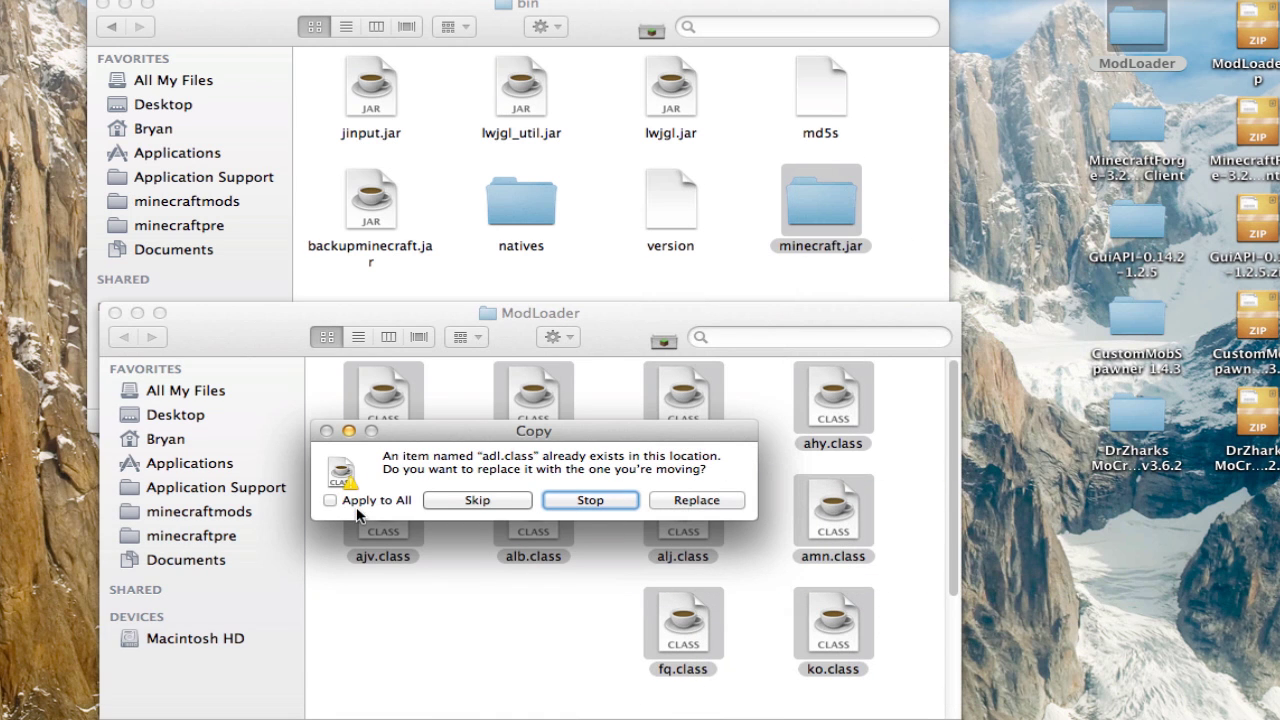
pyautogui.click(356, 503)
pyautogui.click(696, 500)
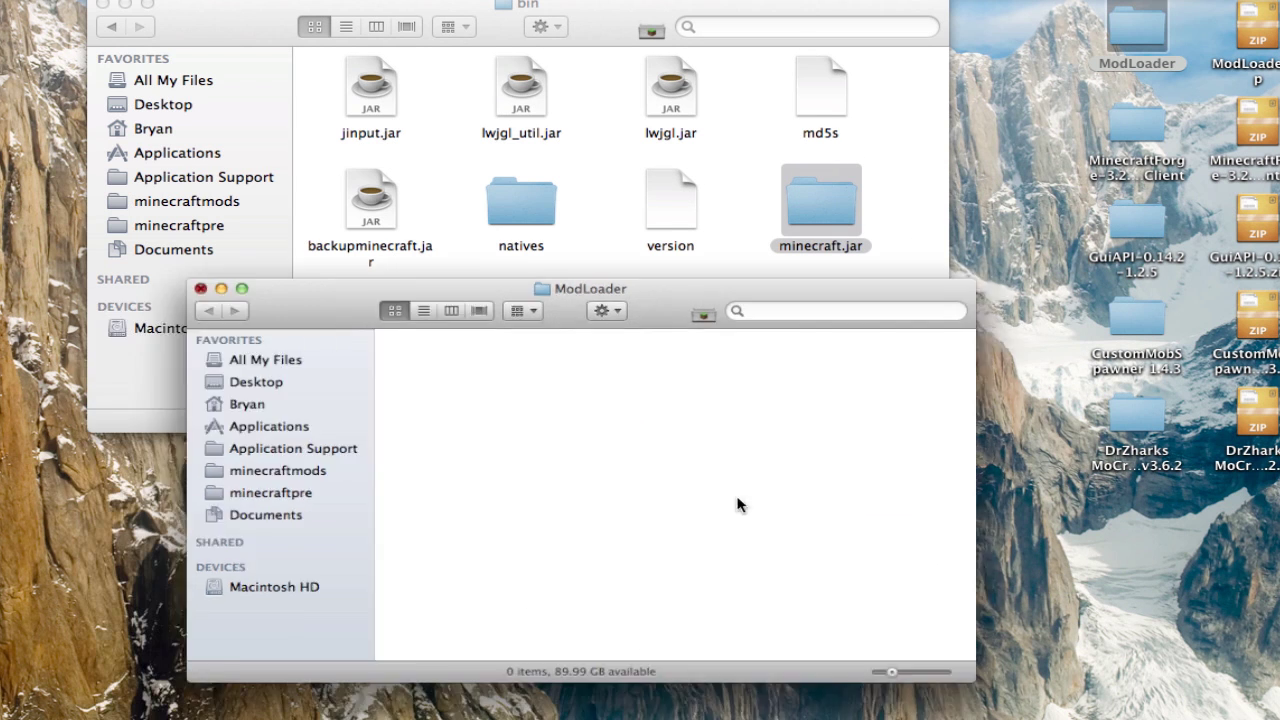
pyautogui.press('super+w')
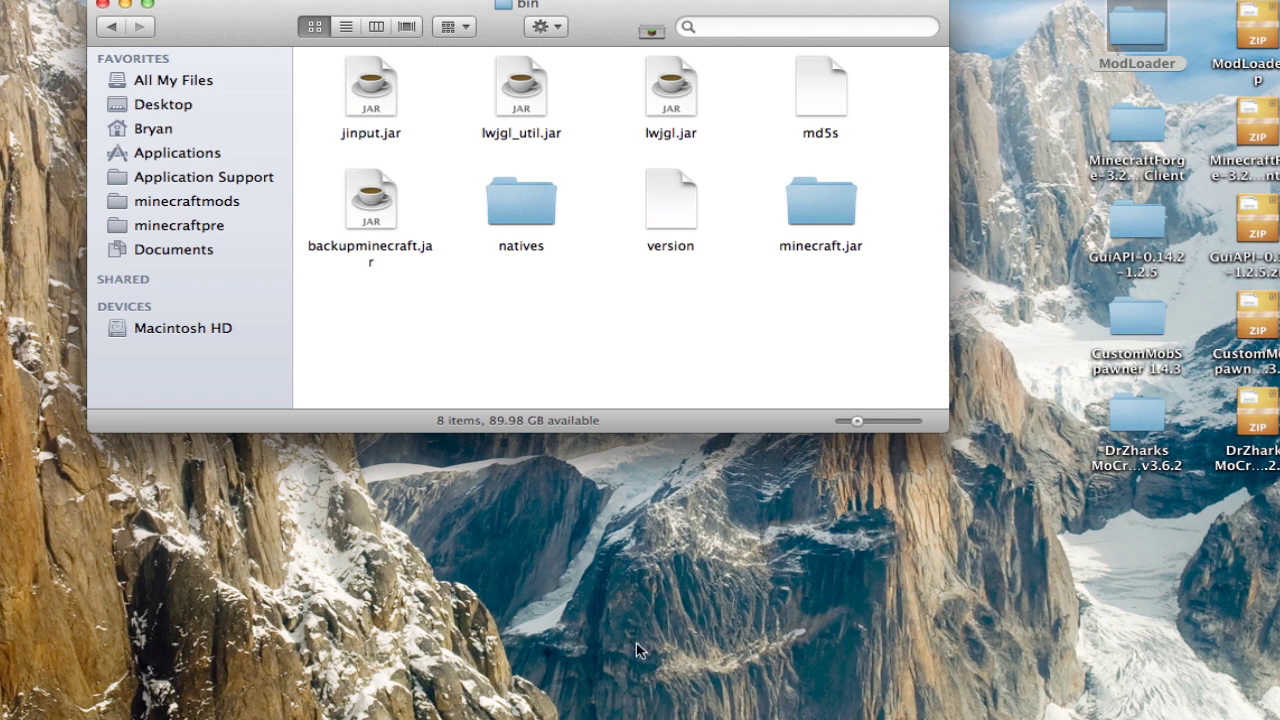
pyautogui.click(674, 639)
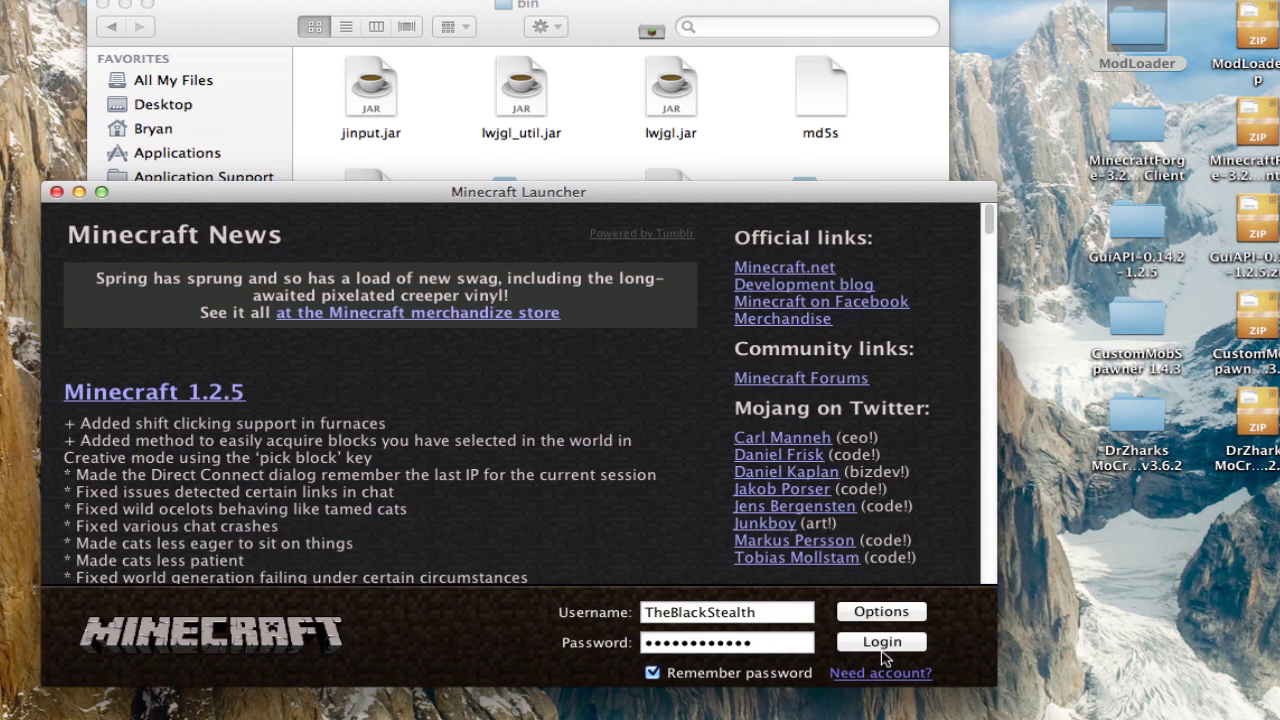
# Log in to Minecraft, wait for the main menu, then quit the game.
pyautogui.click(882, 642)
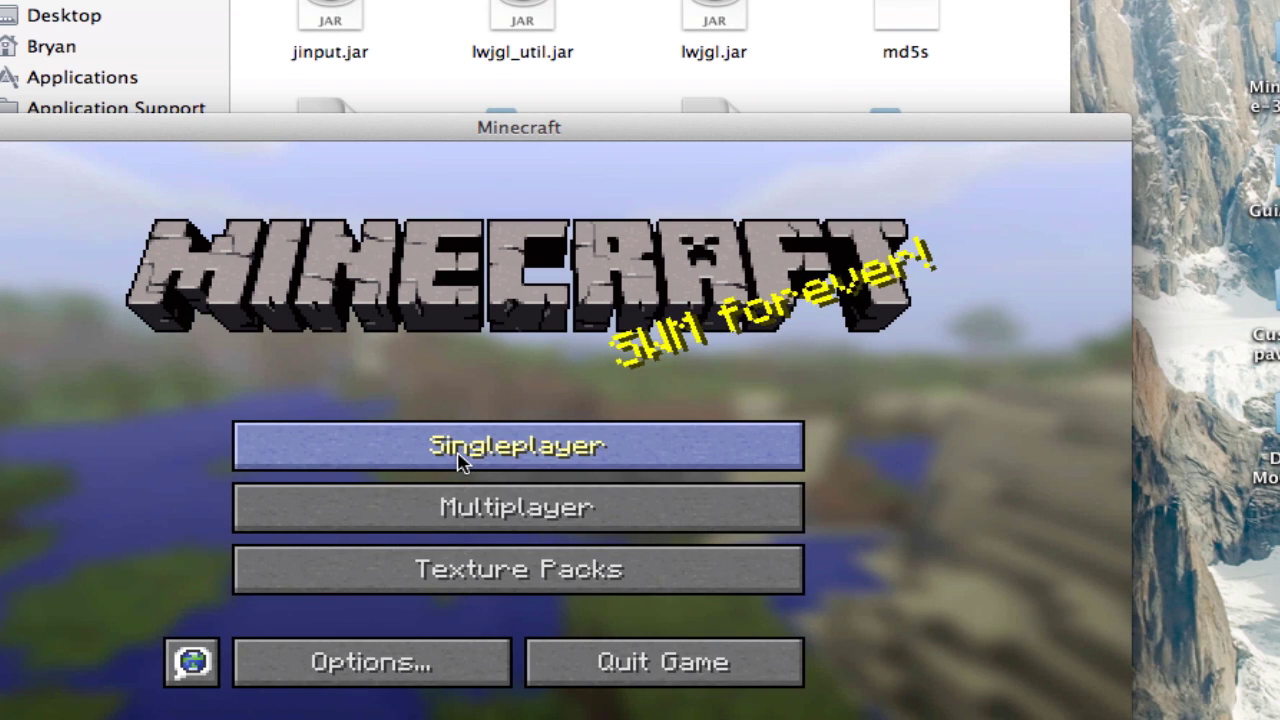
pyautogui.click(712, 650)
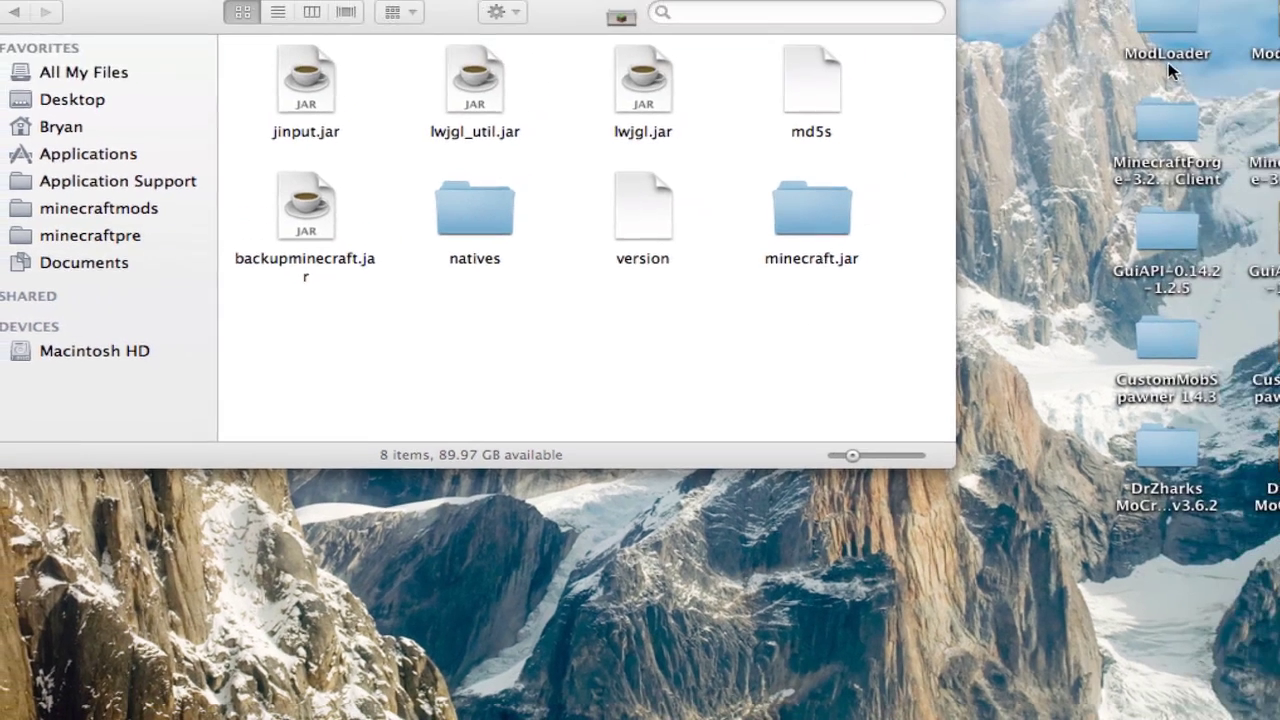
# Move all MinecraftForge-3.2.3.108-Client class files into minecraft.jar, replacing duplicates, and close it.
pyautogui.click(1145, 125)
pyautogui.doubleClick(1145, 125)
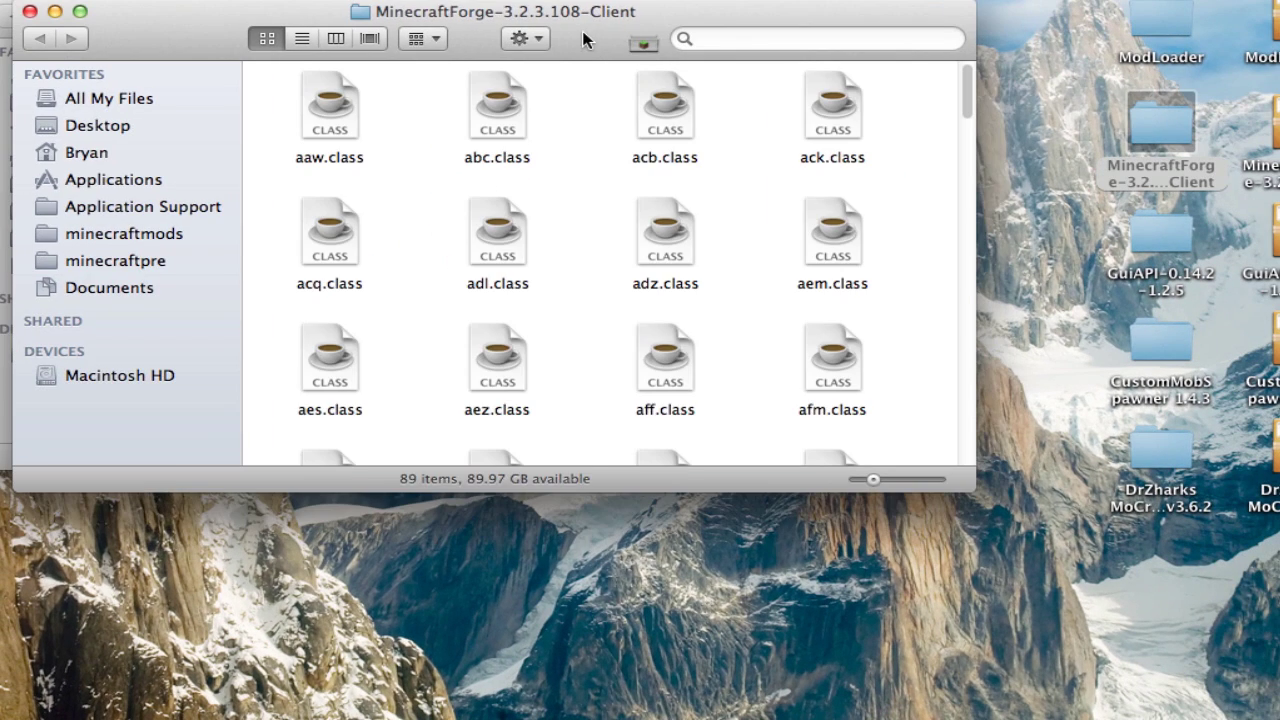
pyautogui.moveTo(585, 38); pyautogui.dragTo(604, 451)
pyautogui.press('super+a')
pyautogui.moveTo(322, 525); pyautogui.dragTo(804, 211)
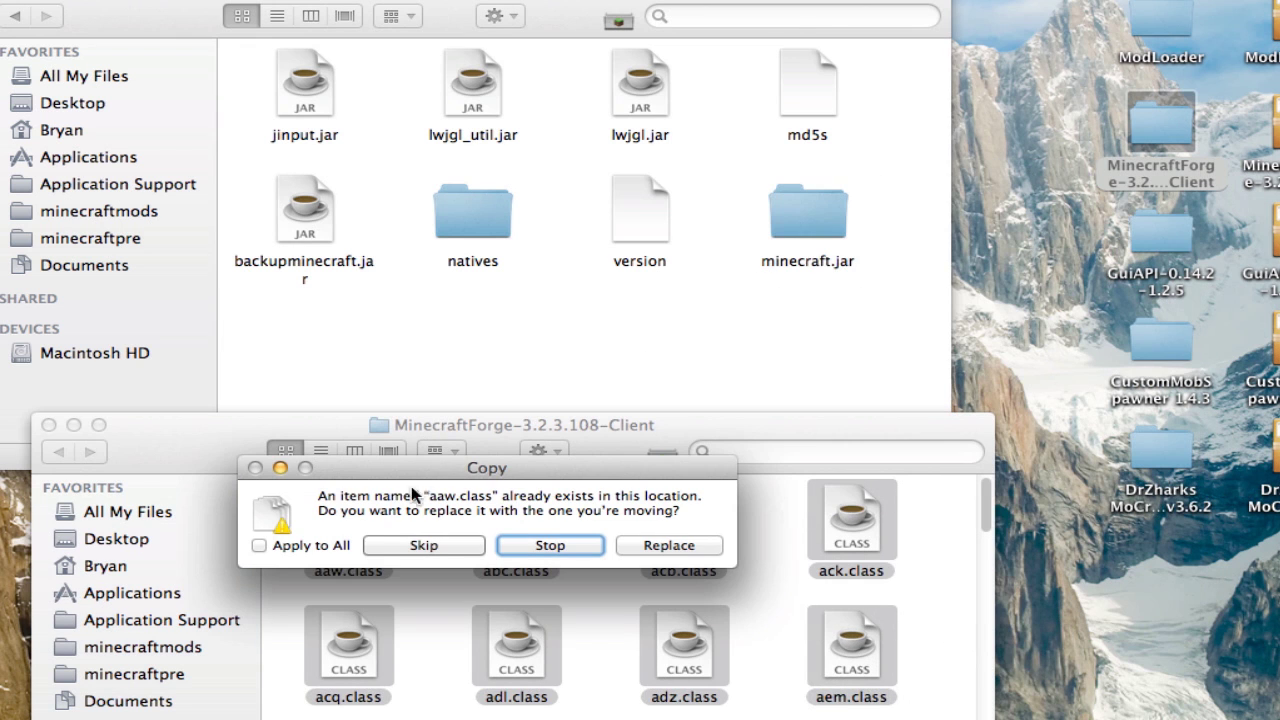
pyautogui.click(259, 545)
pyautogui.click(650, 547)
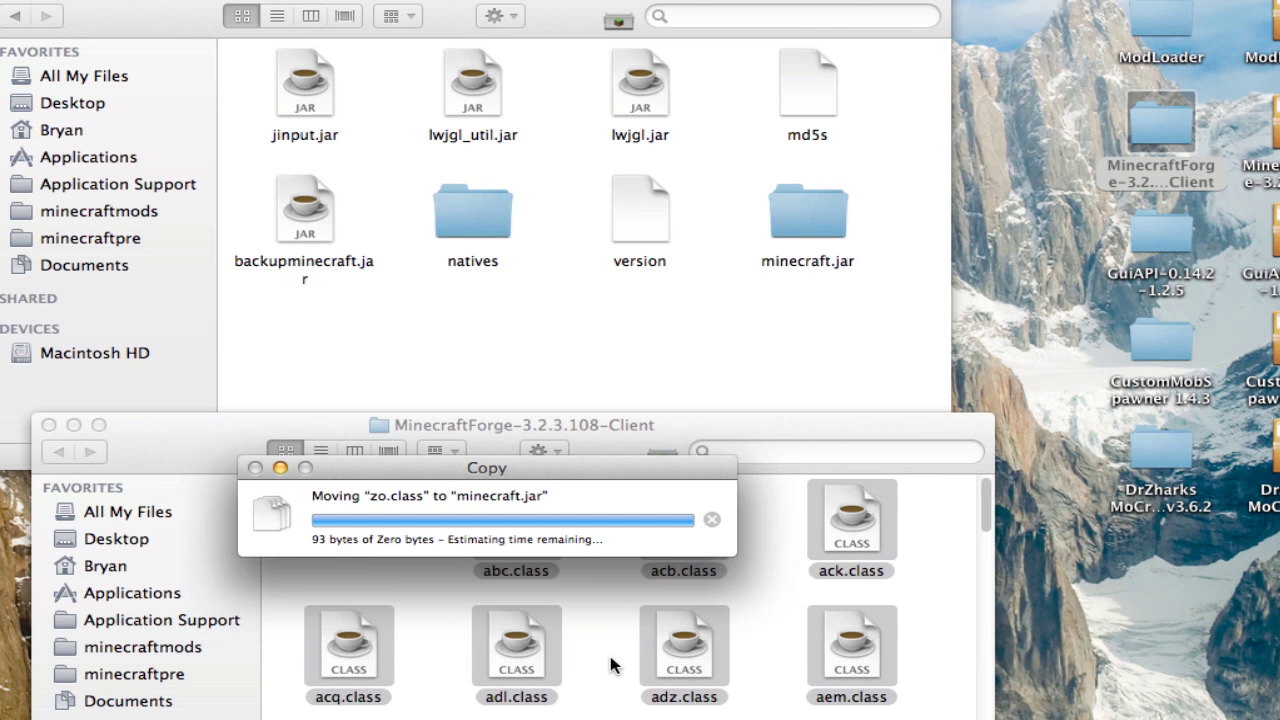
pyautogui.press('super+w')
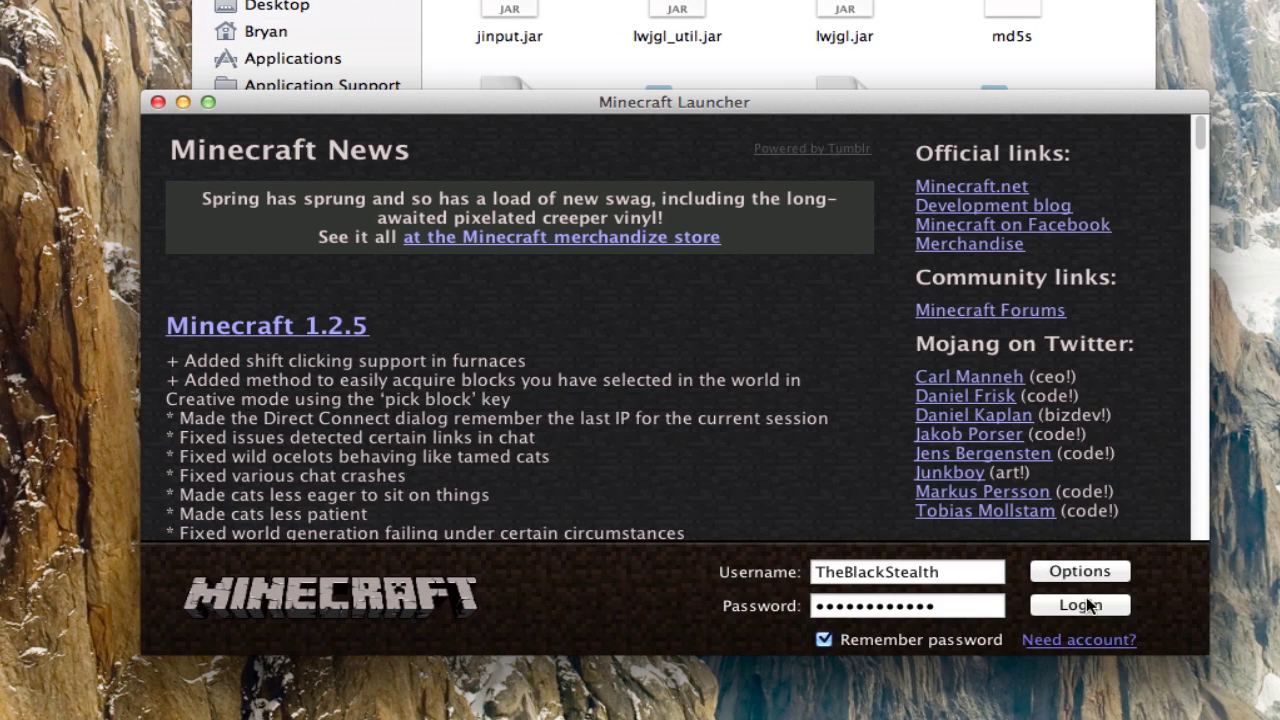
# Log in to launch Minecraft 1.2.5 with Forge, confirm the title screen, then quit.
pyautogui.click(1080, 606)
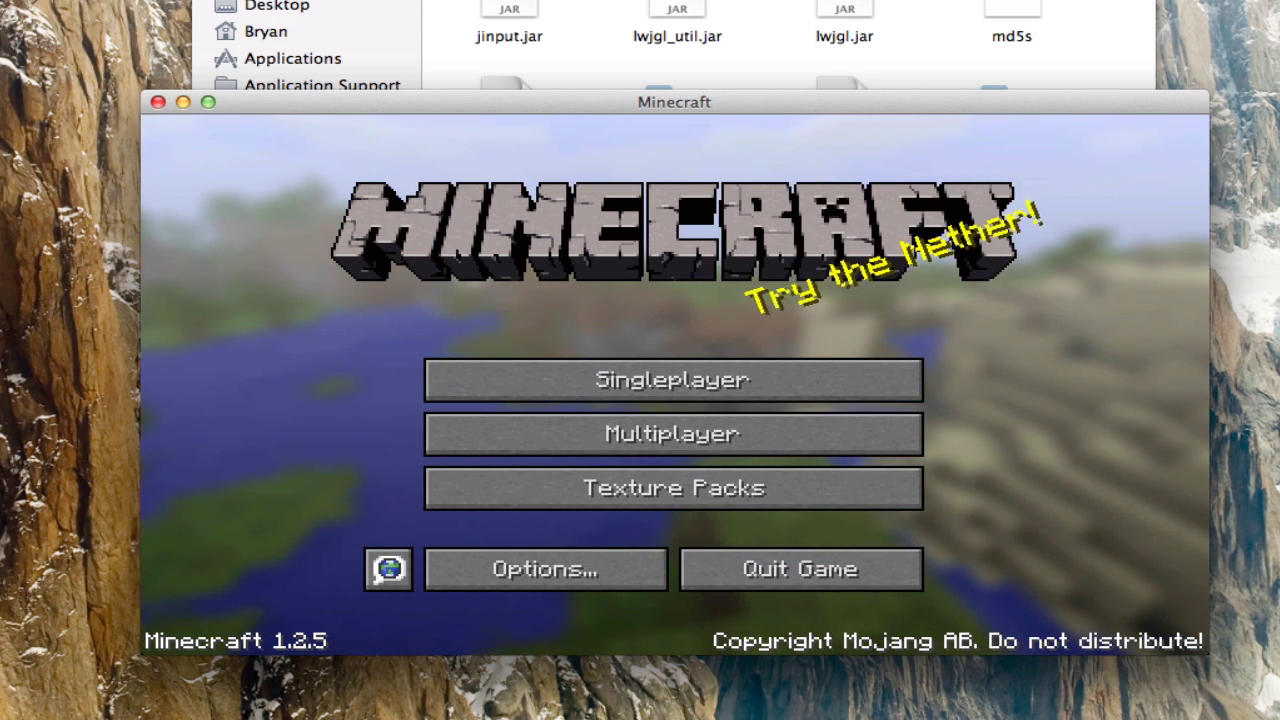
pyautogui.click(853, 566)
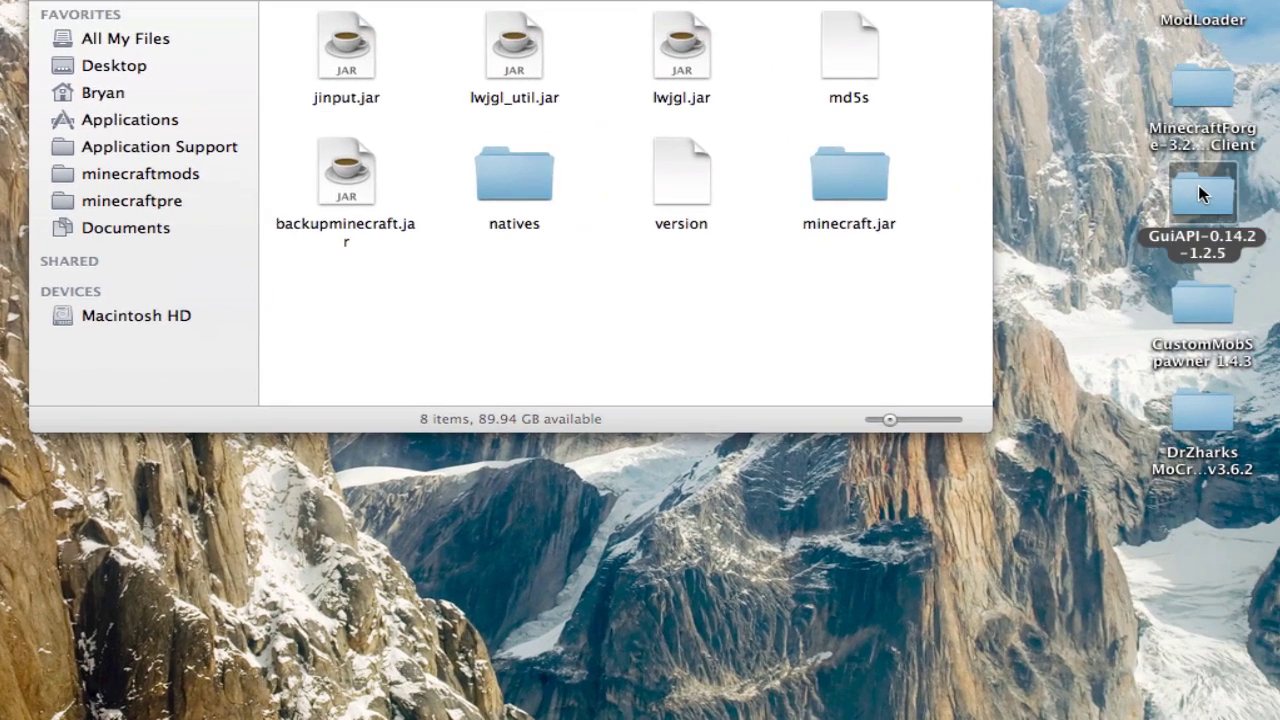
# Move all 47 GuiAPI-0.14.2-1.2.5 files into minecraft.jar, replacing duplicates, and close GuiAPI.
pyautogui.doubleClick(1199, 187)
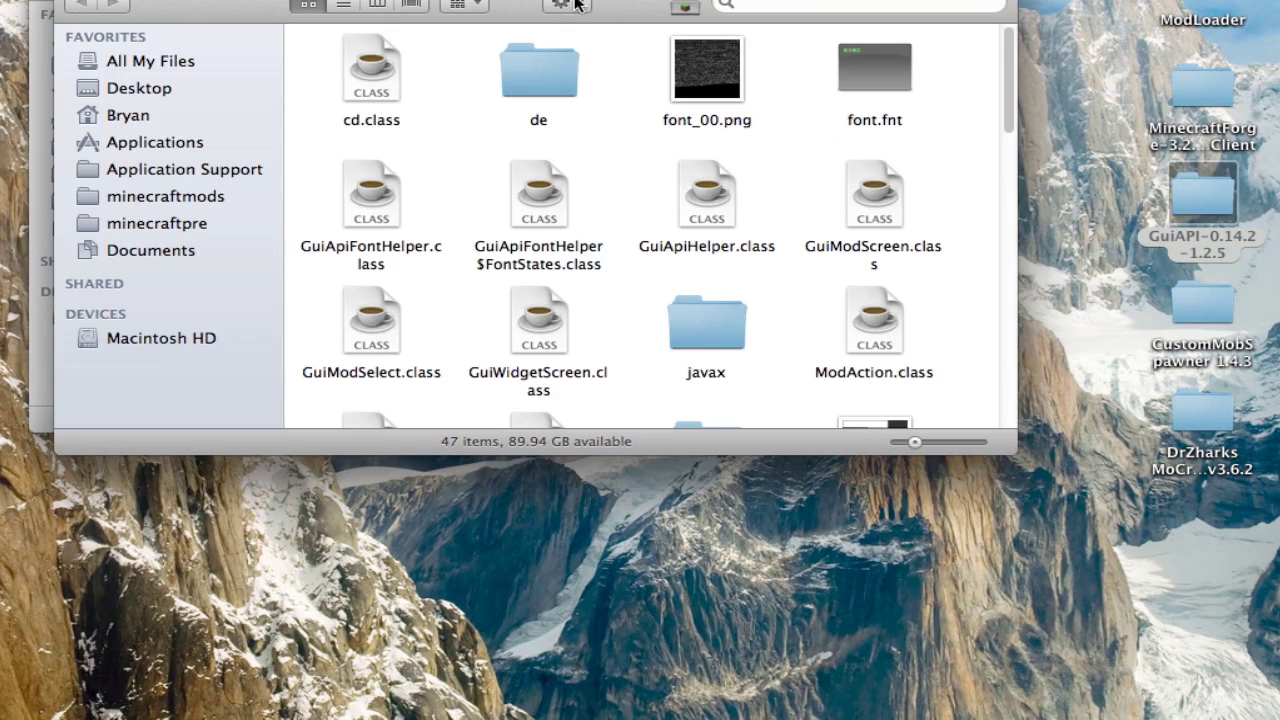
pyautogui.moveTo(603, 2); pyautogui.dragTo(678, 451)
pyautogui.press('super+a')
pyautogui.moveTo(449, 548); pyautogui.dragTo(855, 185)
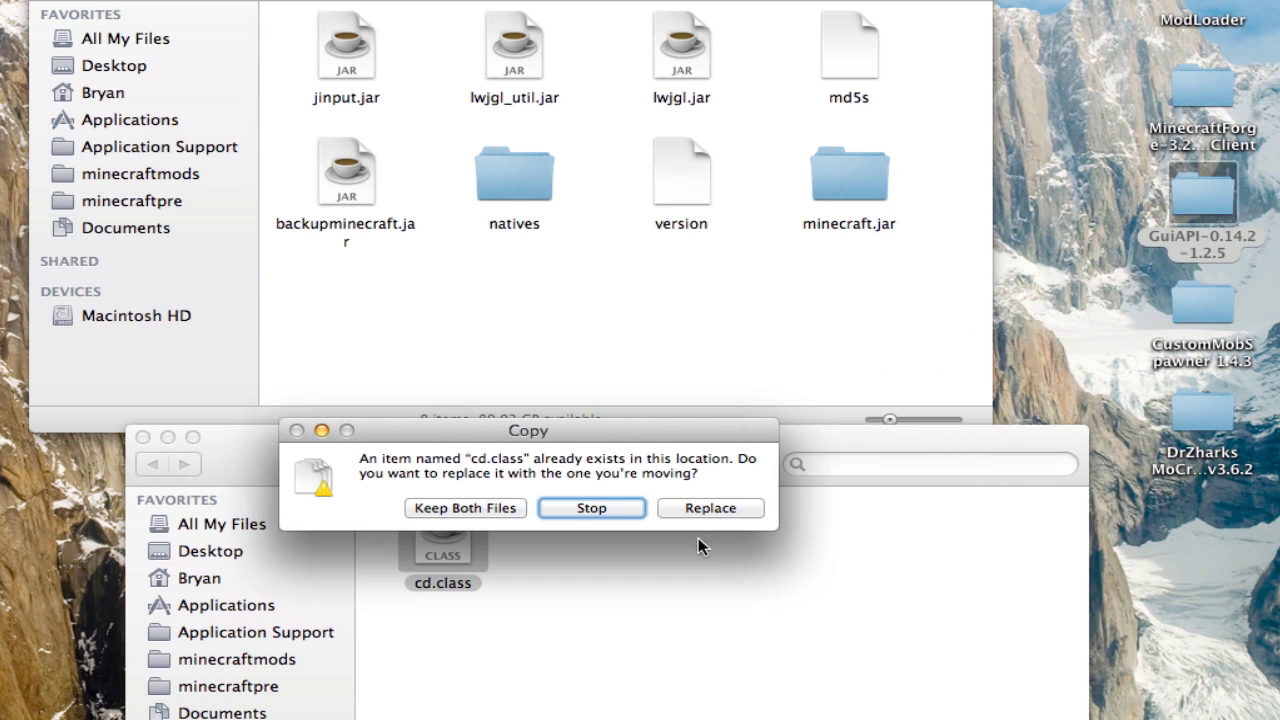
pyautogui.click(580, 510)
pyautogui.click(710, 510)
pyautogui.press('super+w')
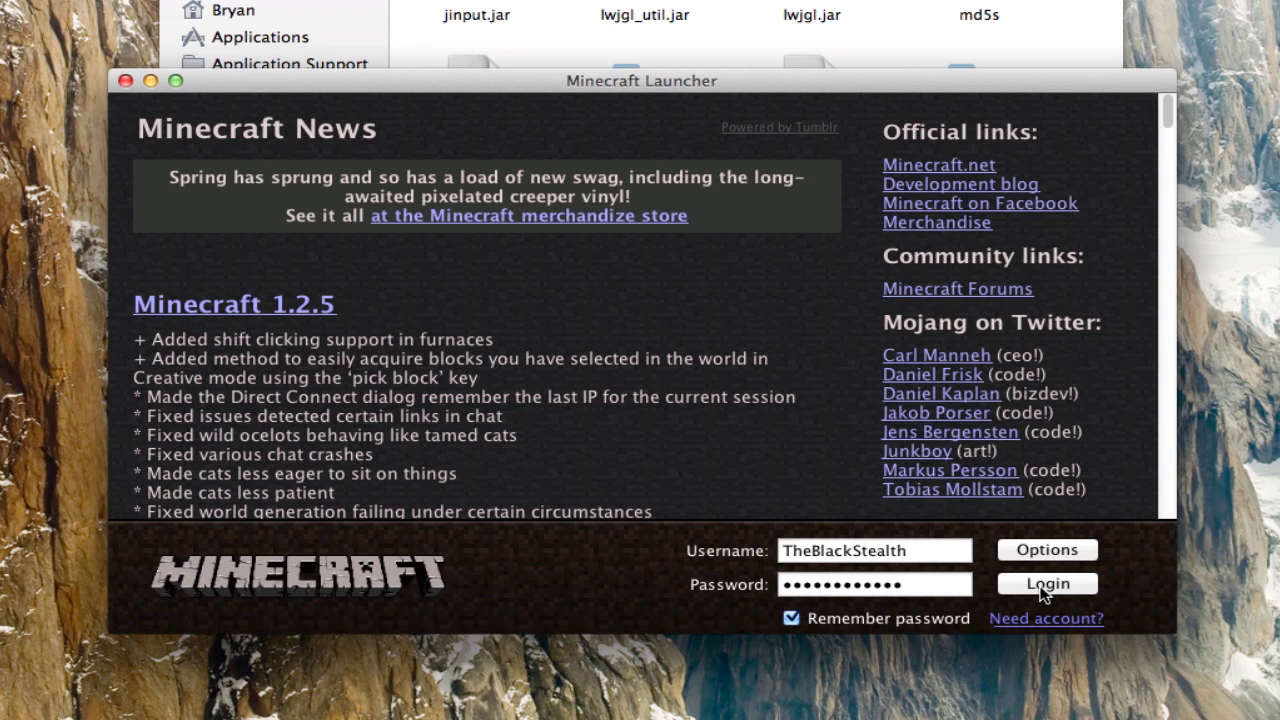
# Log in to confirm Minecraft 1.2.5 with GuiAPI reaches the title screen, then quit.
pyautogui.click(1043, 590)
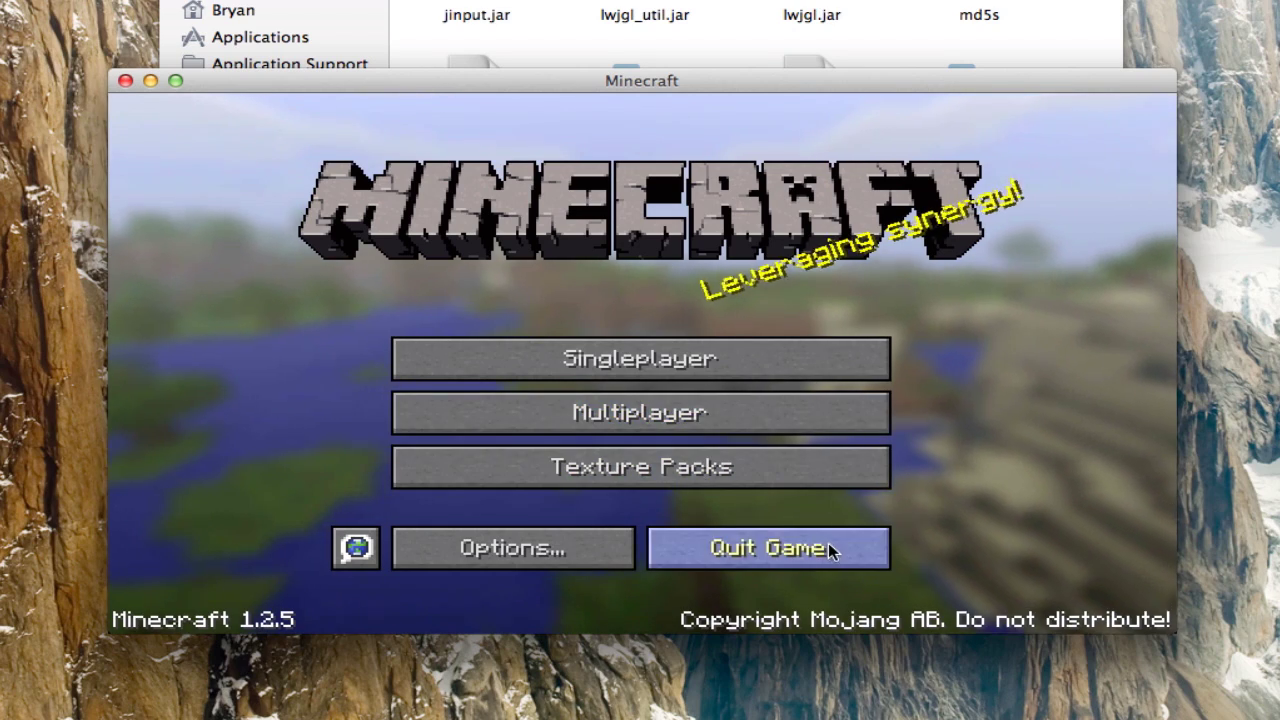
pyautogui.click(828, 550)
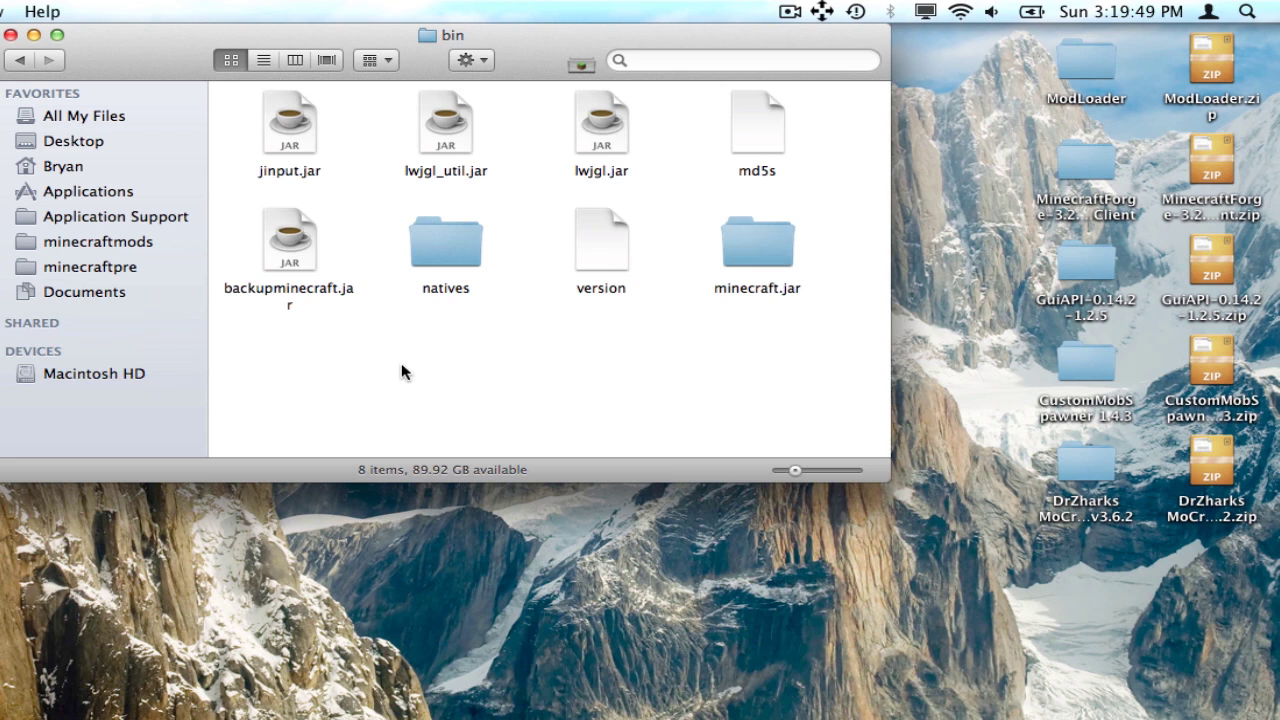
# Go back from the bin folder to the main minecraft application-support folder.
pyautogui.click(19, 59)
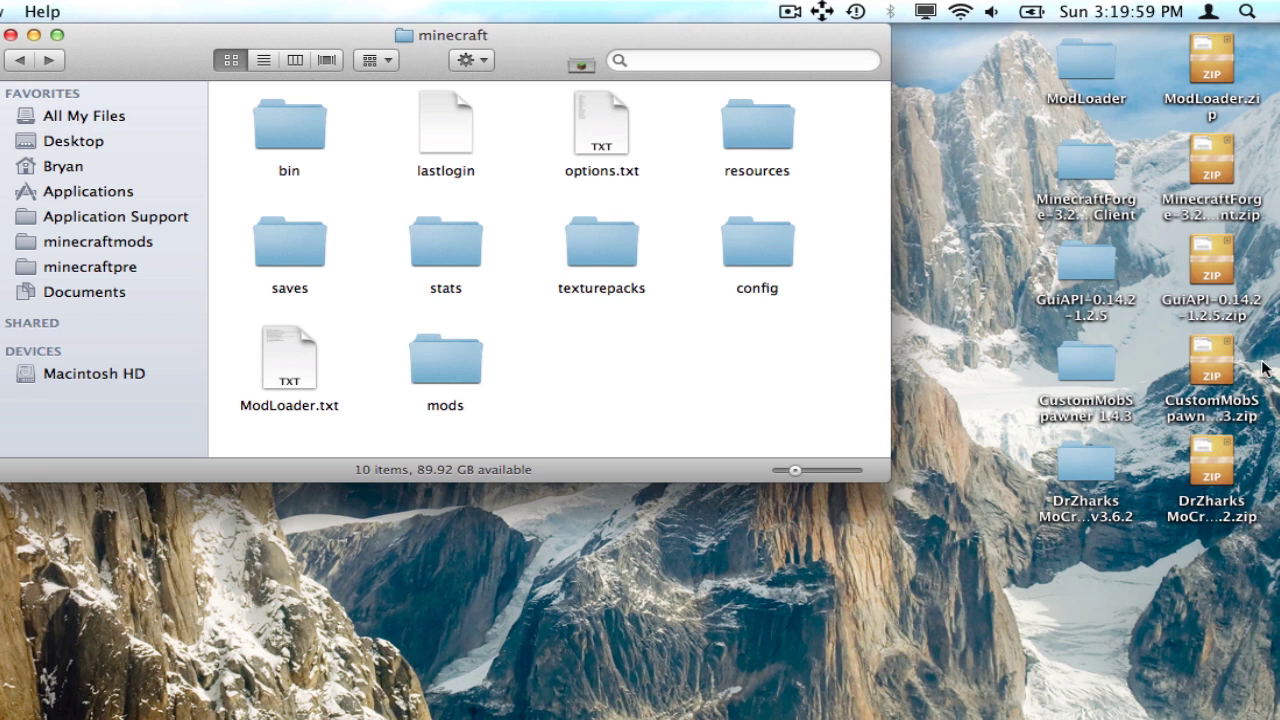
# Compress the four files in the CustomMobSpawner 1.4.3 folder into a zip archive.
pyautogui.doubleClick(1080, 372)
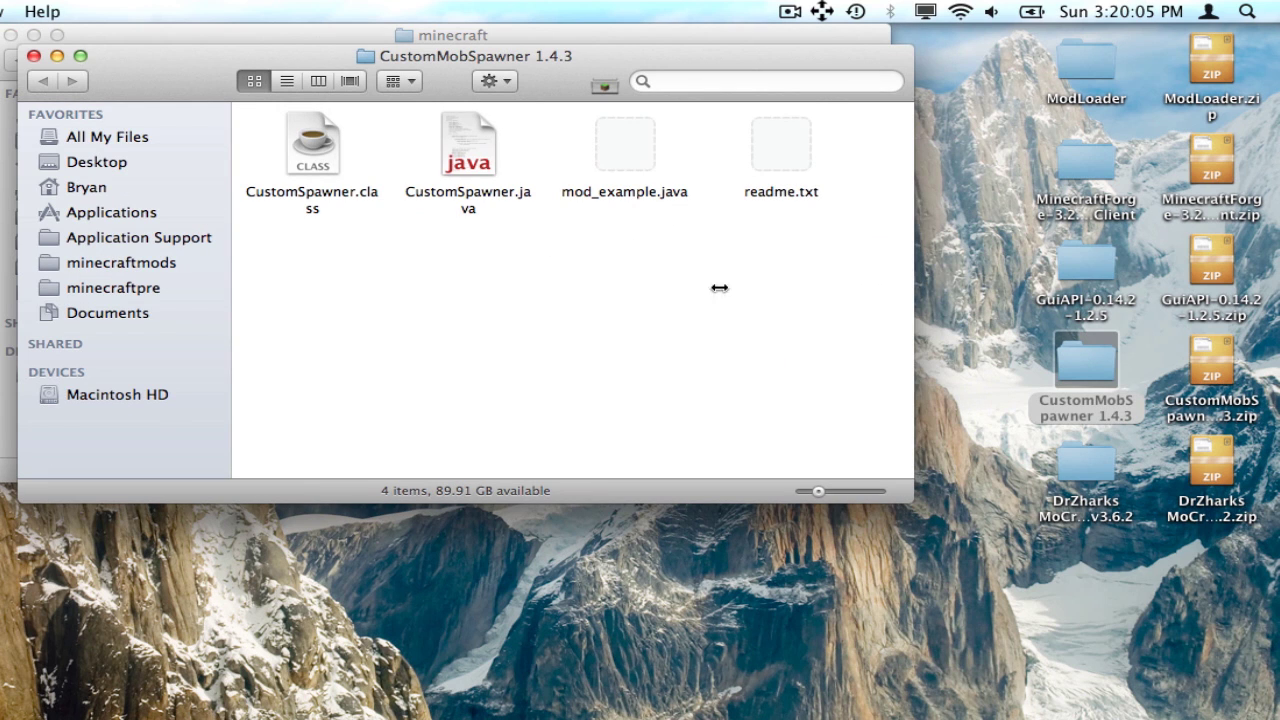
pyautogui.moveTo(808, 285); pyautogui.dragTo(378, 212)
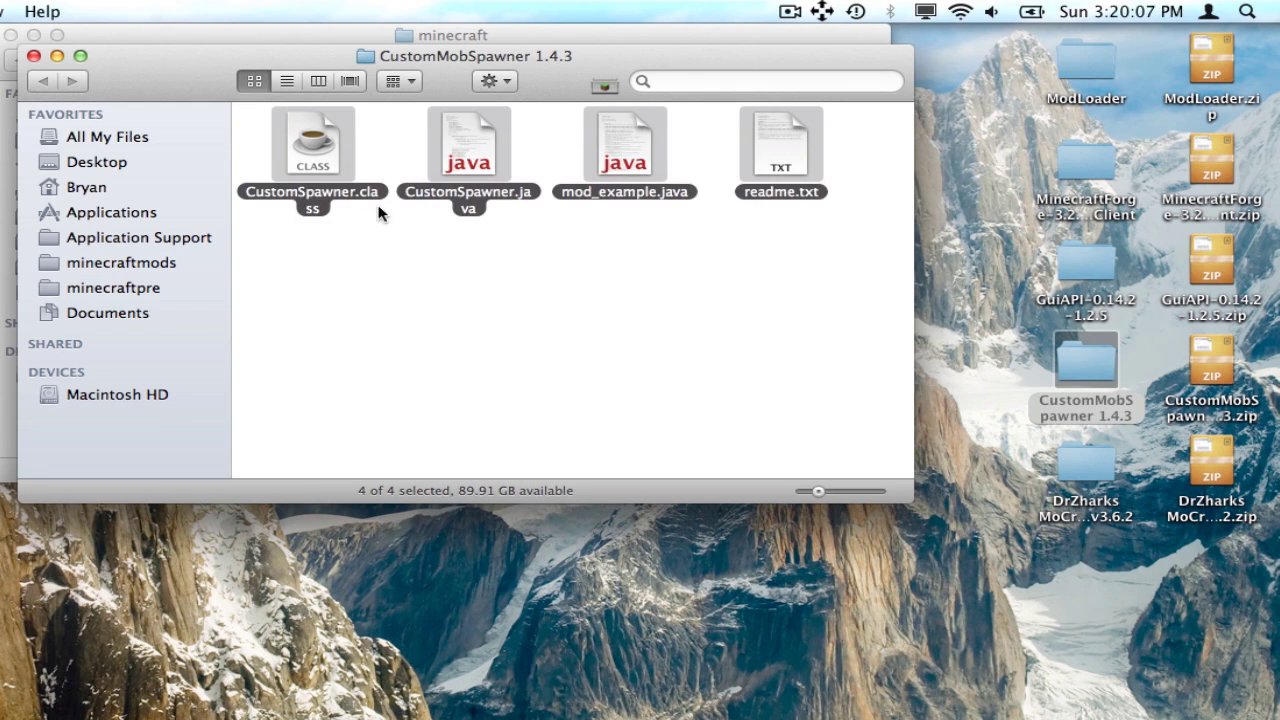
pyautogui.rightClick(324, 134)
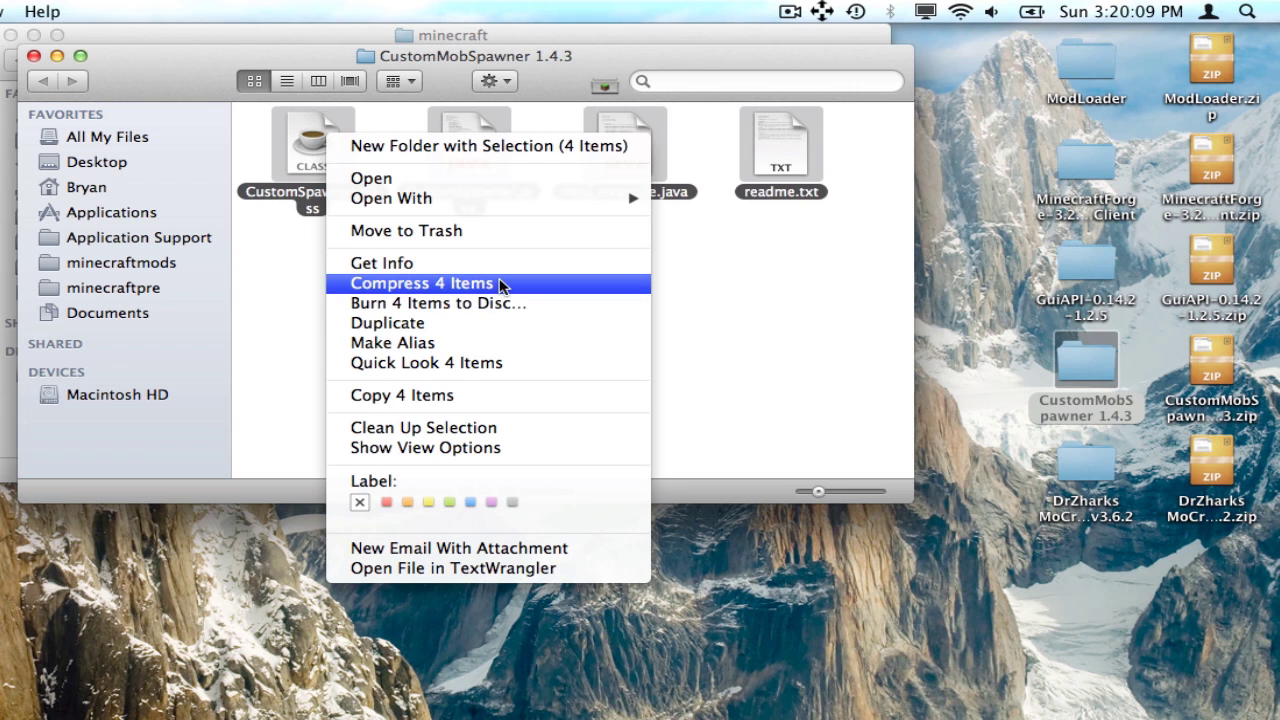
pyautogui.click(500, 285)
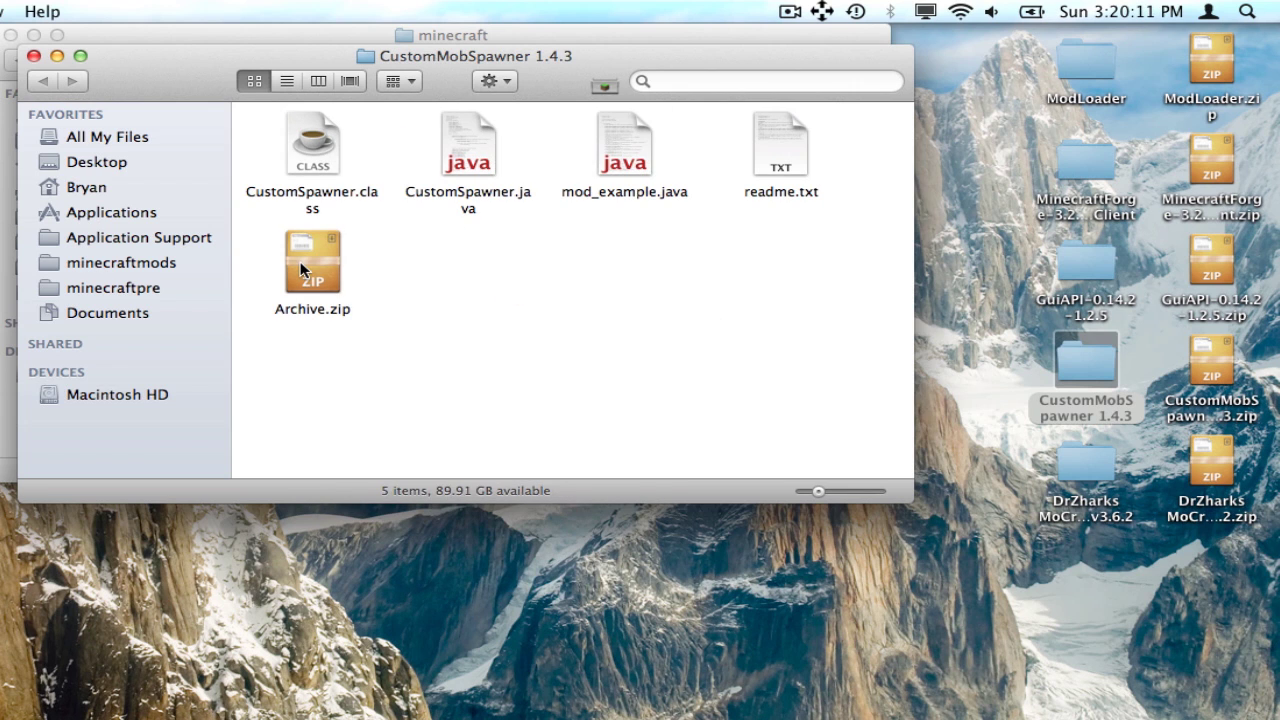
# Rename the new Archive.zip to Custom.zip.
pyautogui.click(303, 268)
pyautogui.press('Return')
pyautogui.write('CUTOM')
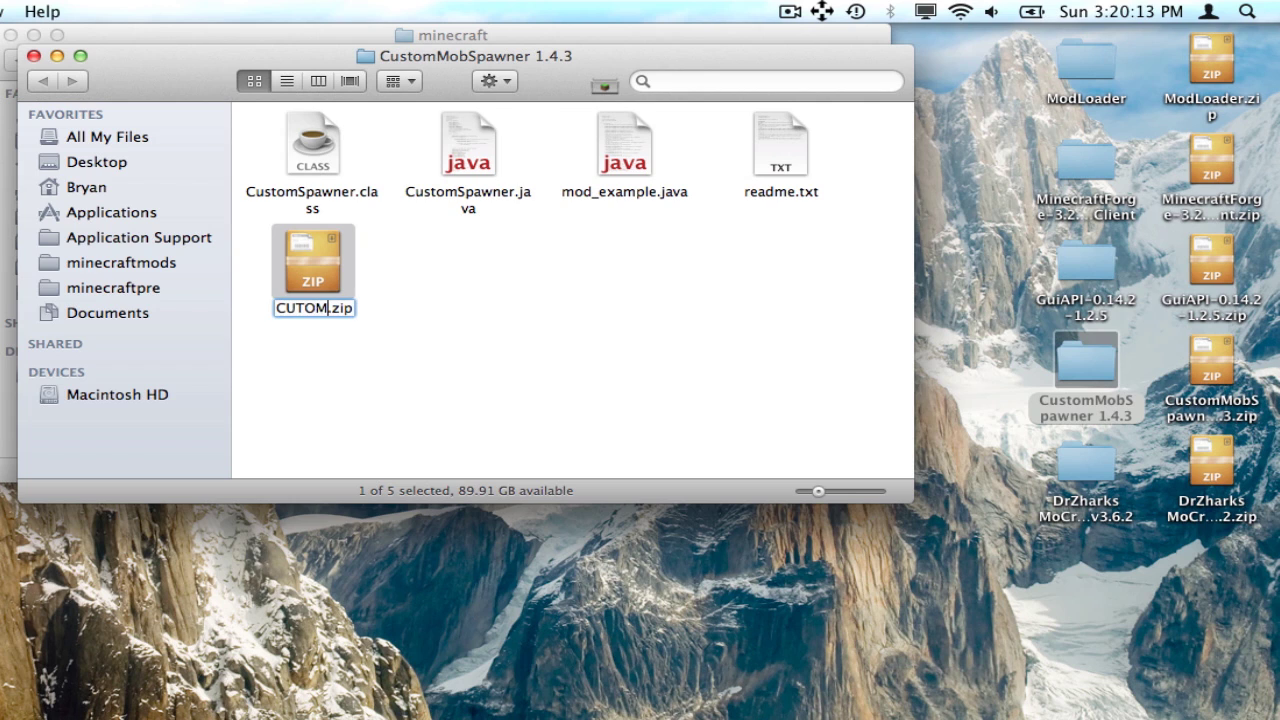
pyautogui.press('BackSpace')
pyautogui.press('BackSpace')
pyautogui.press('BackSpace')
pyautogui.press('BackSpace')
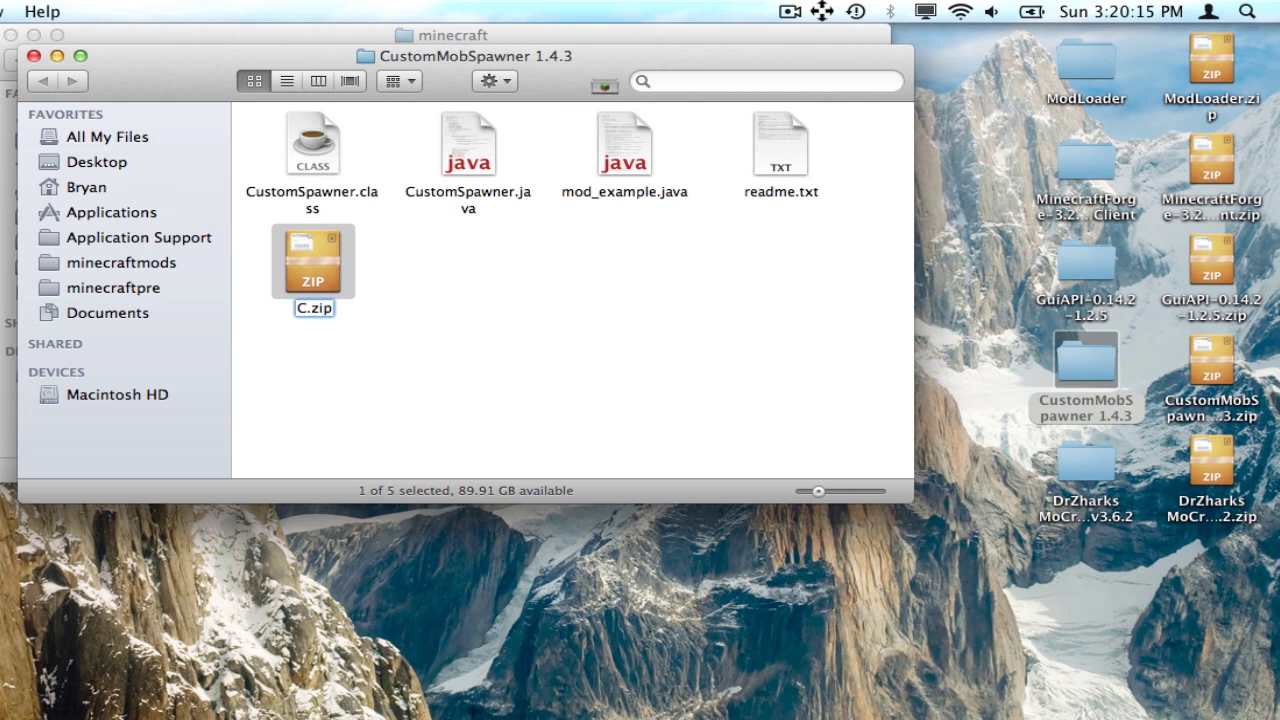
pyautogui.write('ustom')
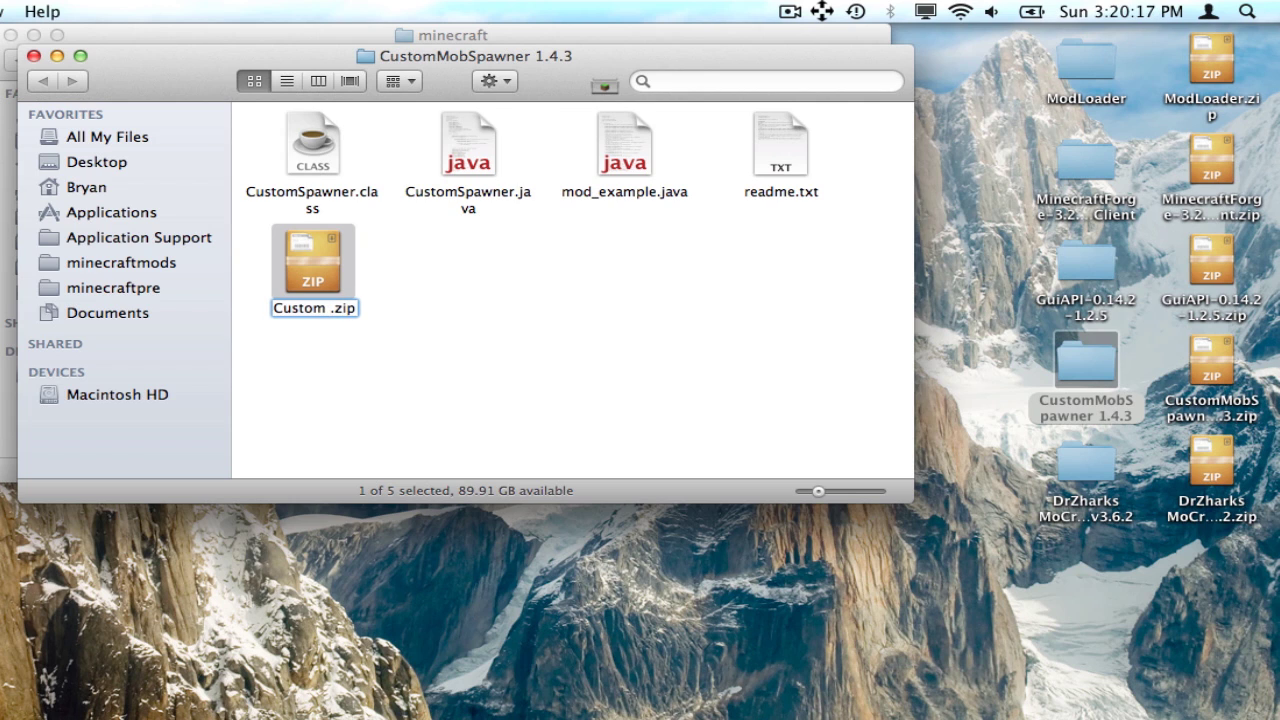
pyautogui.press('BackSpace')
pyautogui.press('Return')
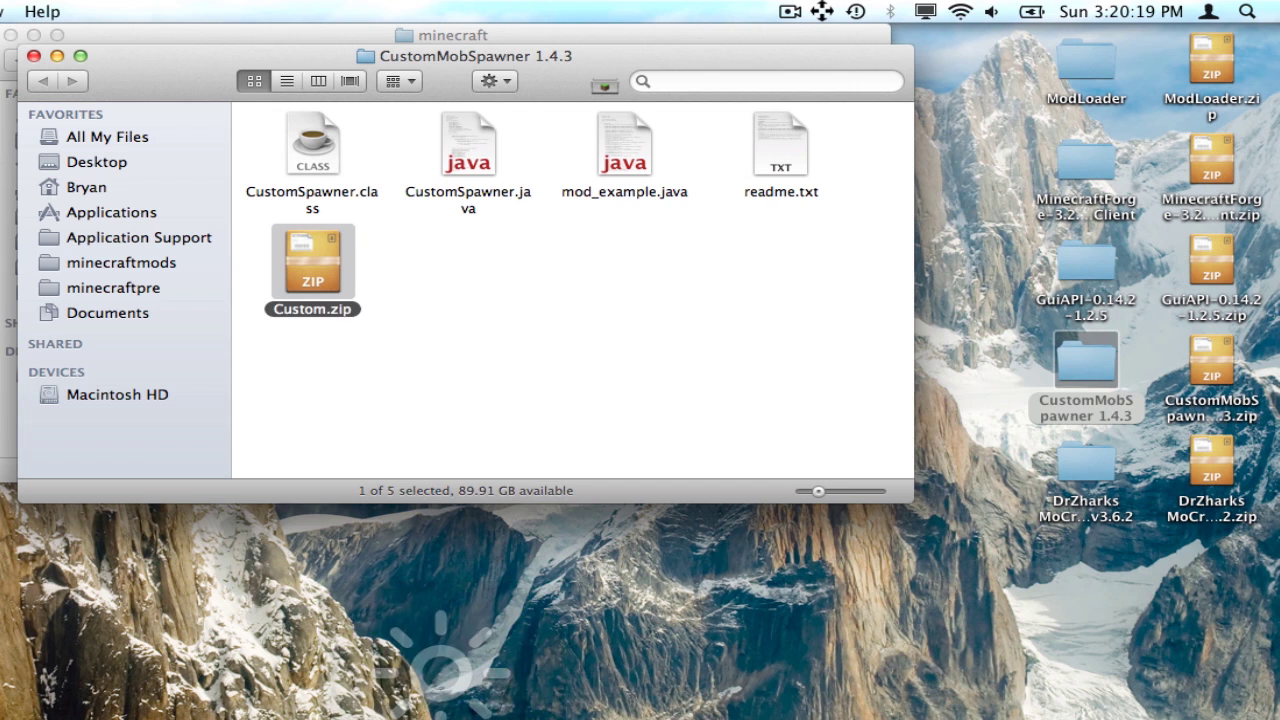
pyautogui.click(652, 440)
# Move Custom.zip into the minecraft mods folder and close the CustomMobSpawner window.
pyautogui.moveTo(545, 52); pyautogui.dragTo(584, 518)
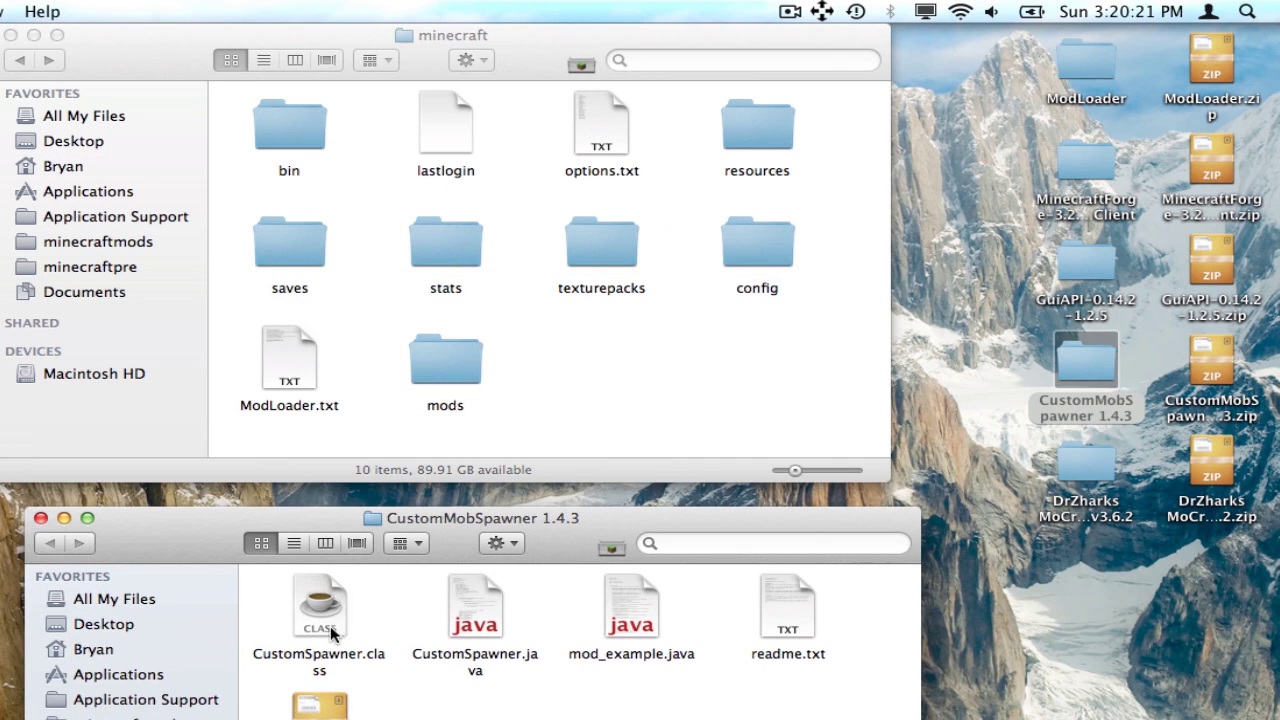
pyautogui.moveTo(319, 705); pyautogui.dragTo(445, 365)
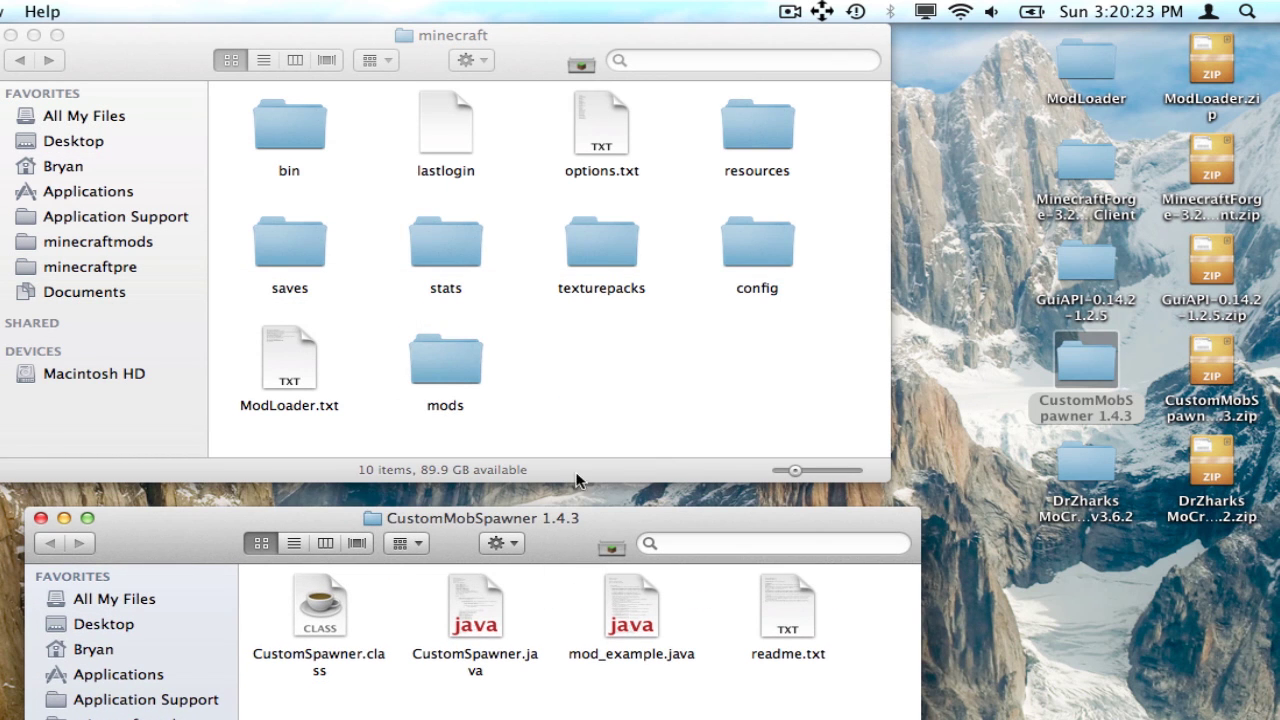
pyautogui.click(605, 407)
pyautogui.click(190, 680)
pyautogui.click(40, 519)
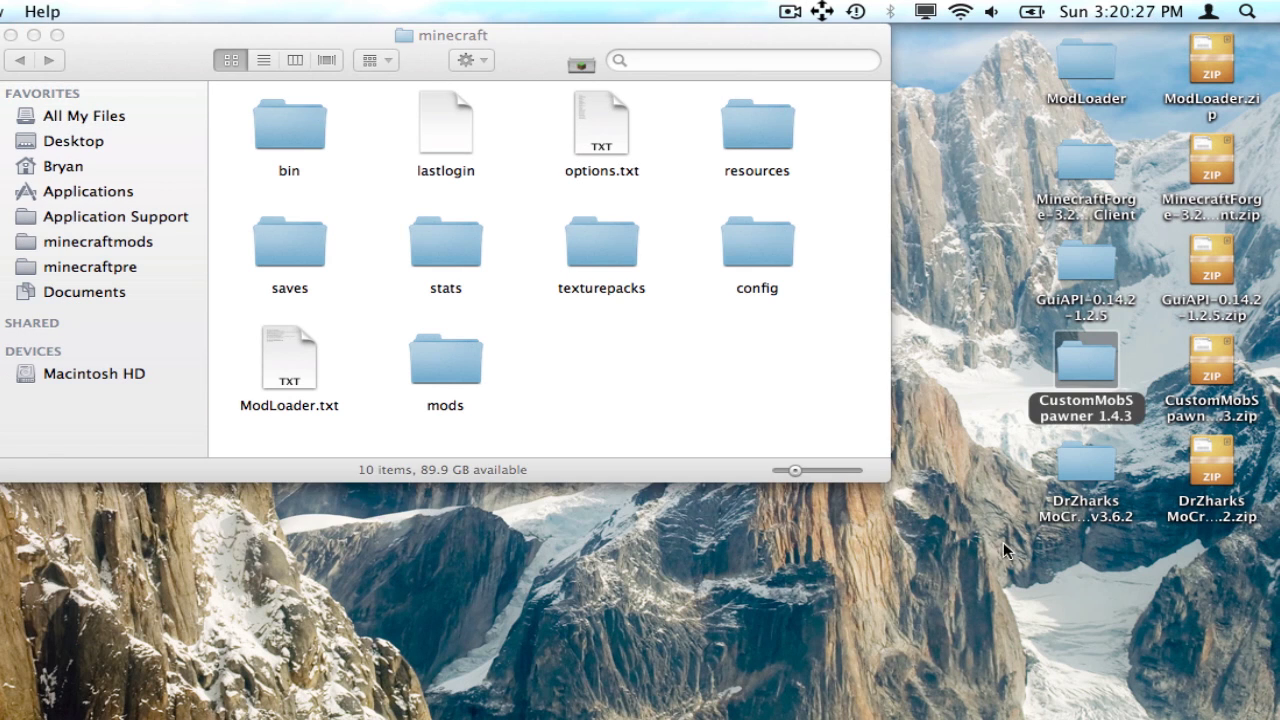
pyautogui.click(820, 605)
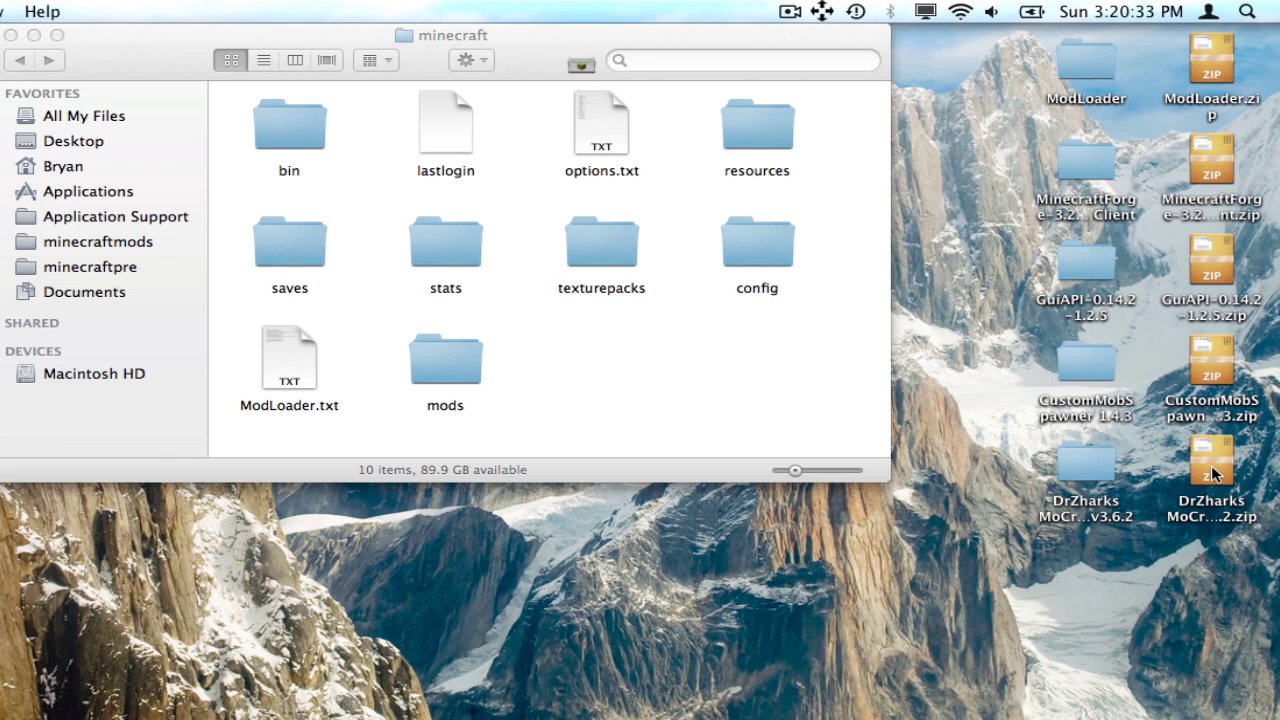
pyautogui.moveTo(1211, 465); pyautogui.dragTo(1063, 528)
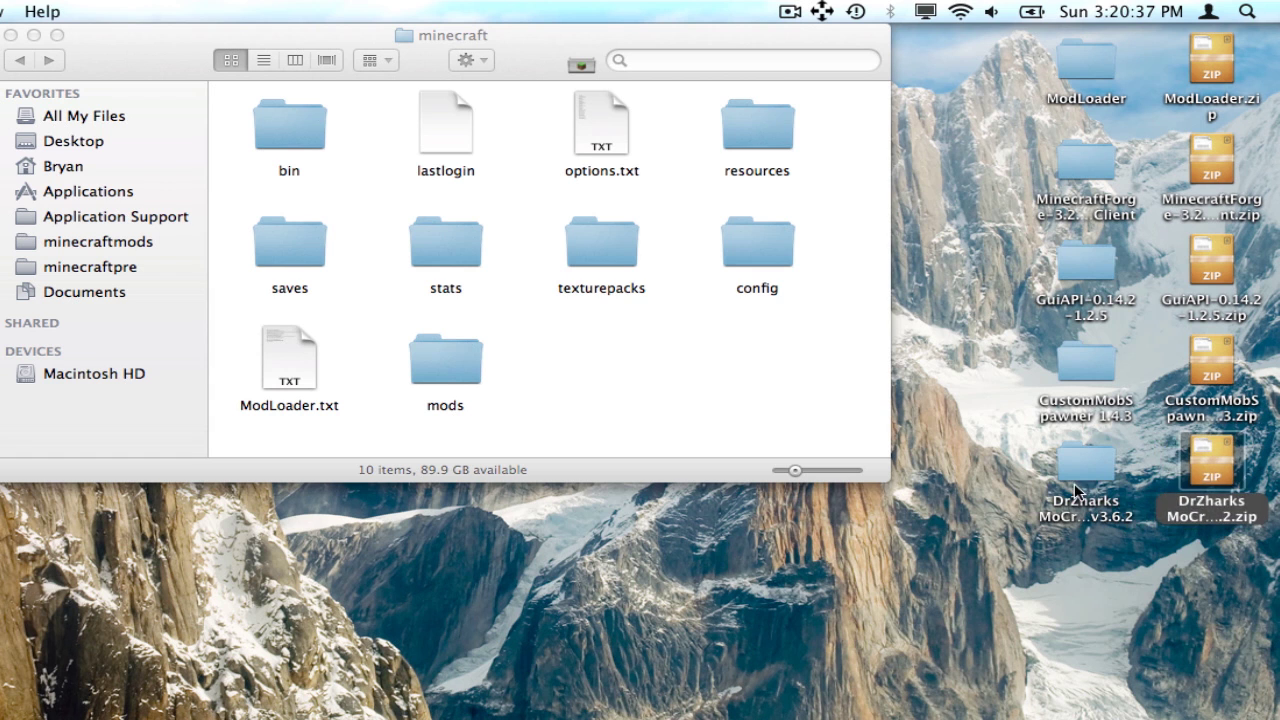
# Compress all 133 items of DrZharks MoCreatures Mod v3.6.2 into a zip archive.
pyautogui.click(1074, 477)
pyautogui.doubleClick(1074, 477)
pyautogui.press('super+a')
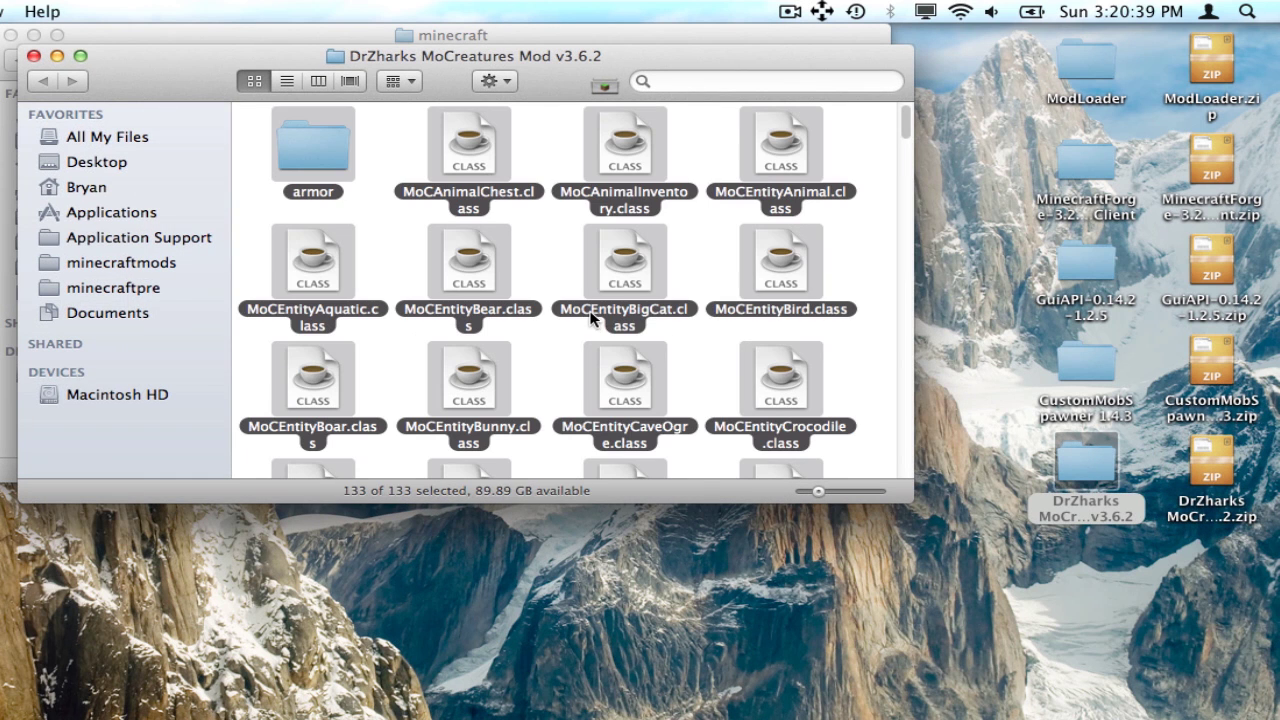
pyautogui.rightClick(473, 152)
pyautogui.press('Escape')
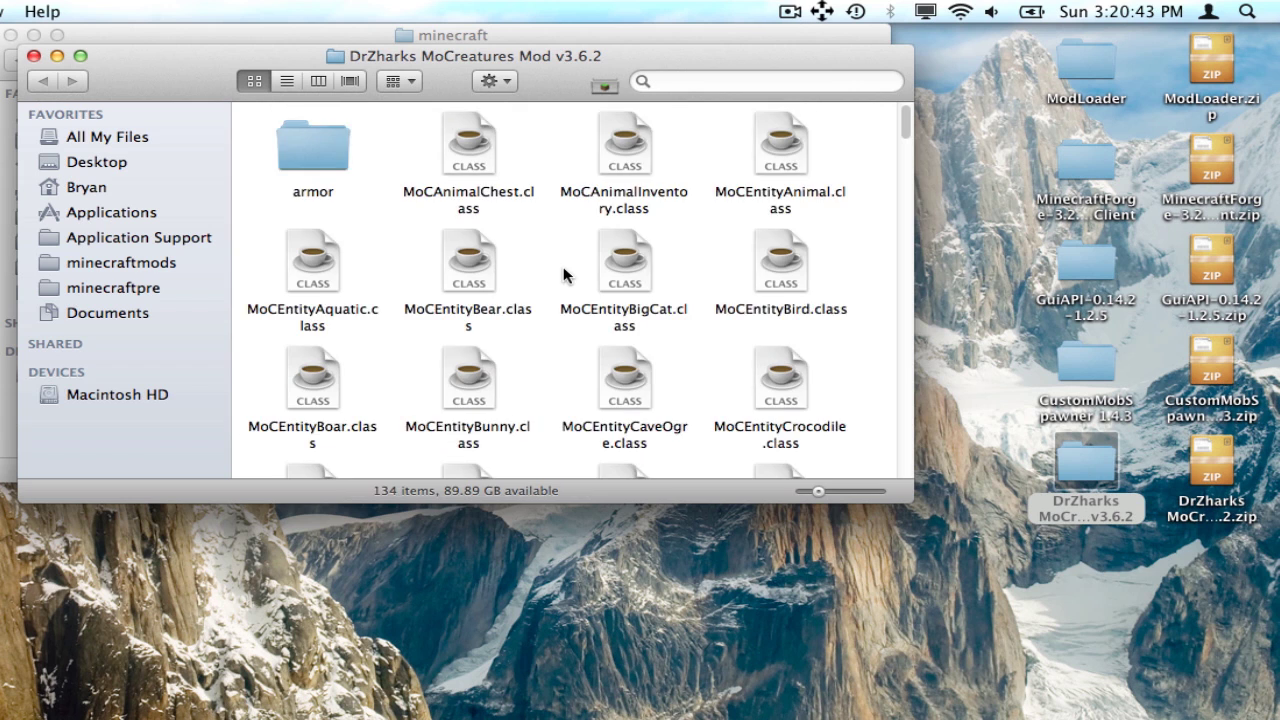
# Rename the new Archive.zip to Mo' Creatures.zip.
pyautogui.click(451, 434)
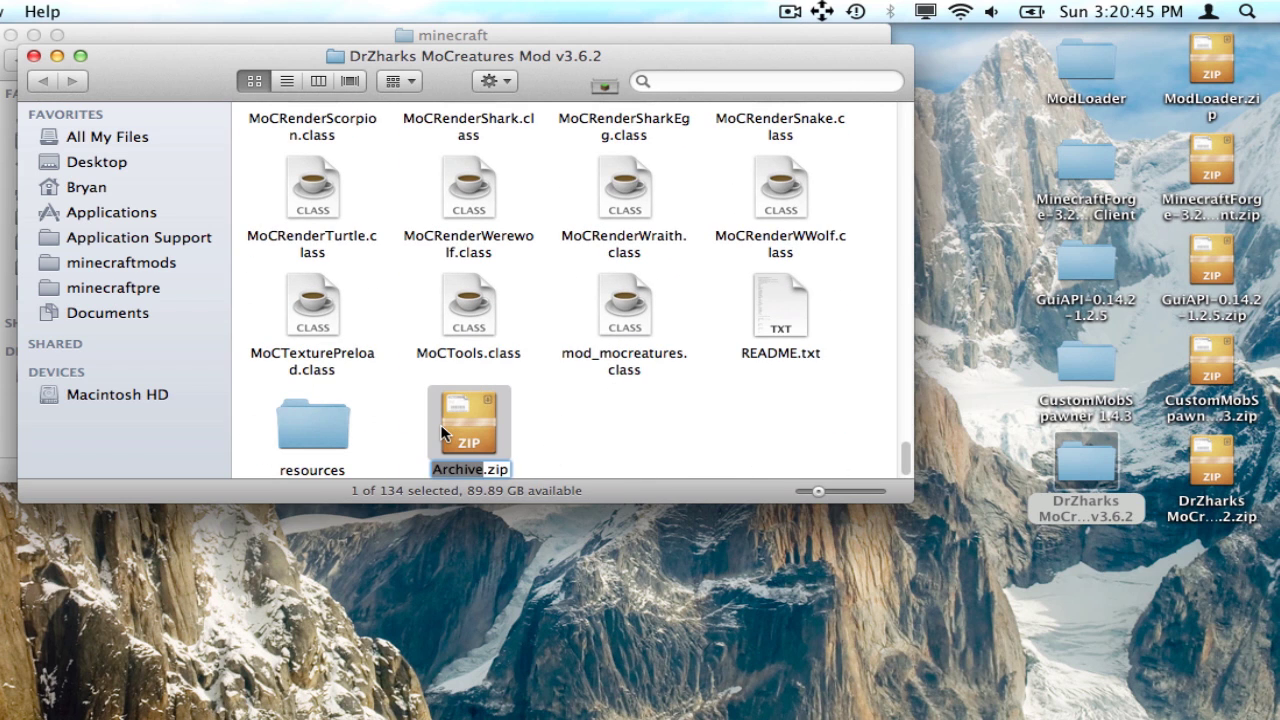
pyautogui.press('Return')
pyautogui.write("Mo'")
pyautogui.write(' Creatu')
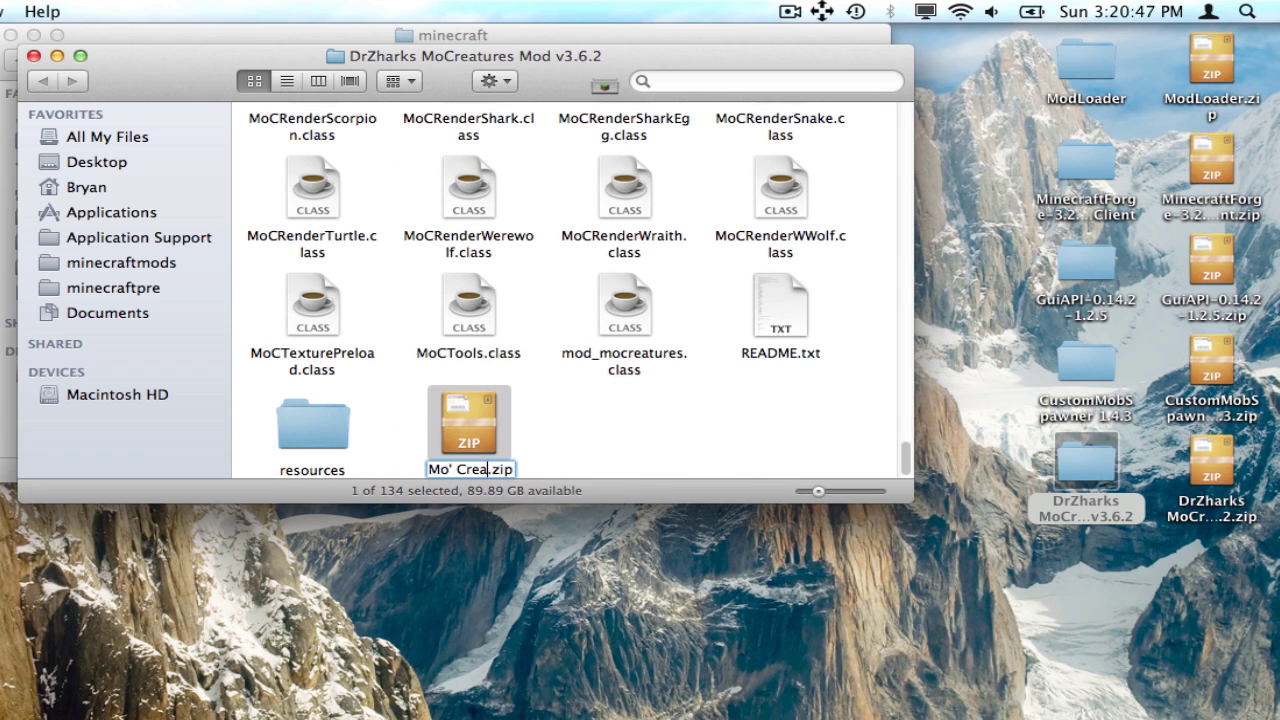
pyautogui.write('res')
pyautogui.press('Return')
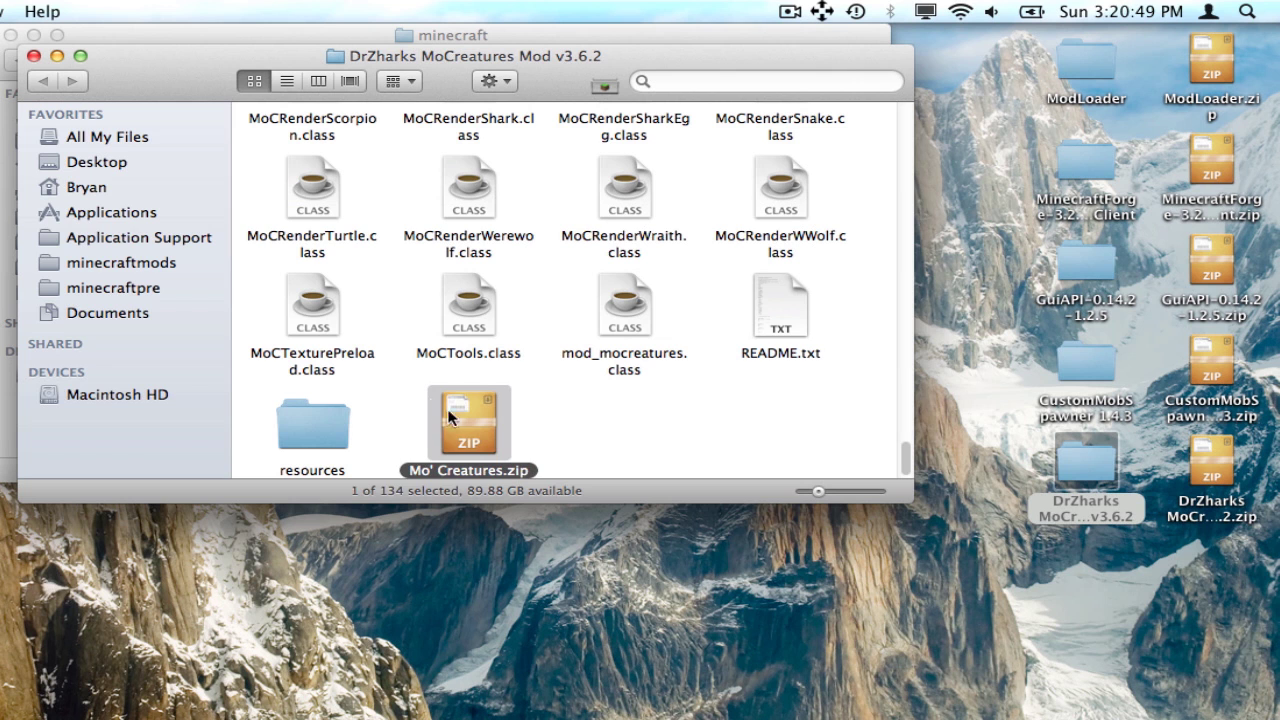
pyautogui.click(504, 170)
# Move Mo' Creatures.zip into the minecraft mods folder and close the DrZharks window.
pyautogui.moveTo(428, 88); pyautogui.dragTo(497, 517)
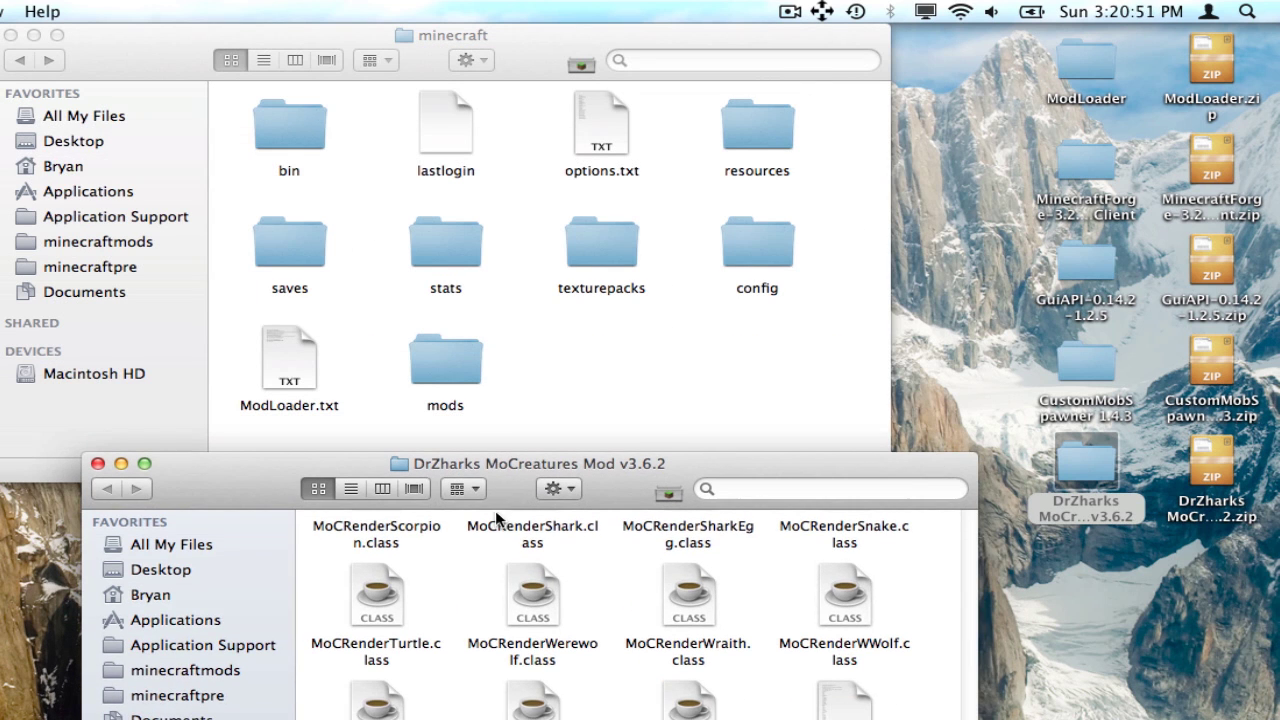
pyautogui.moveTo(484, 634); pyautogui.dragTo(445, 352)
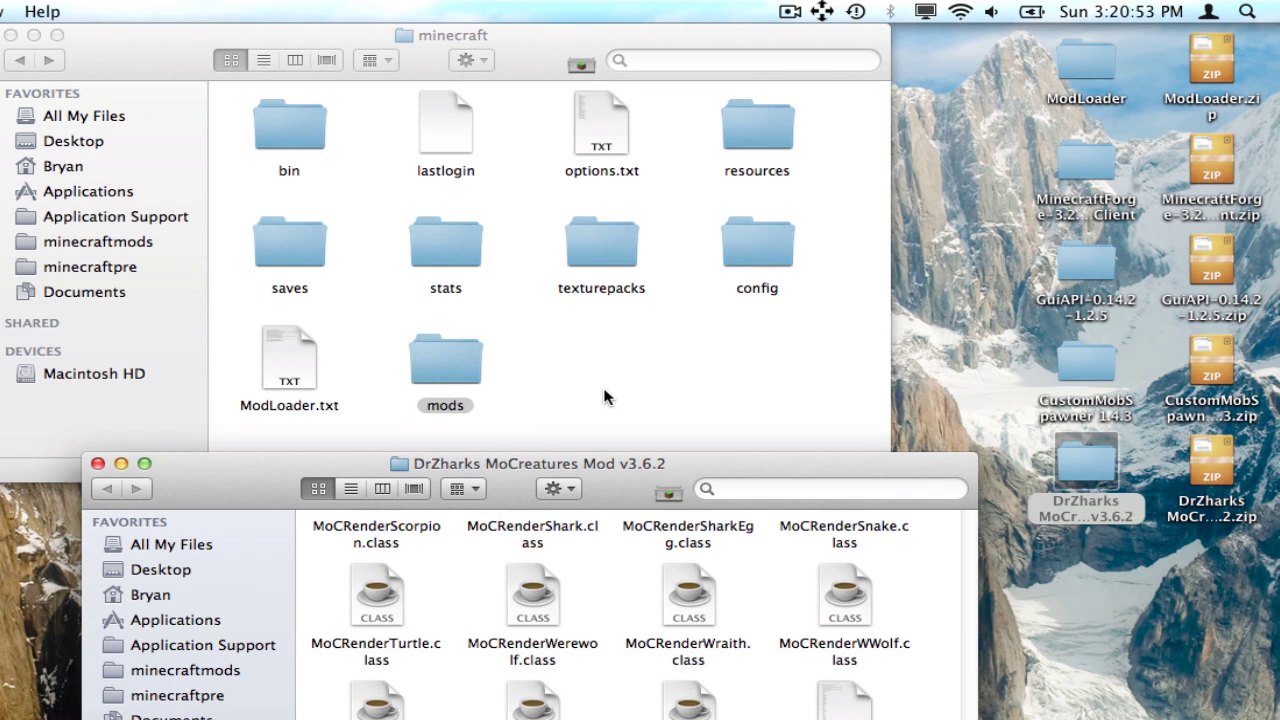
pyautogui.click(603, 394)
pyautogui.click(103, 469)
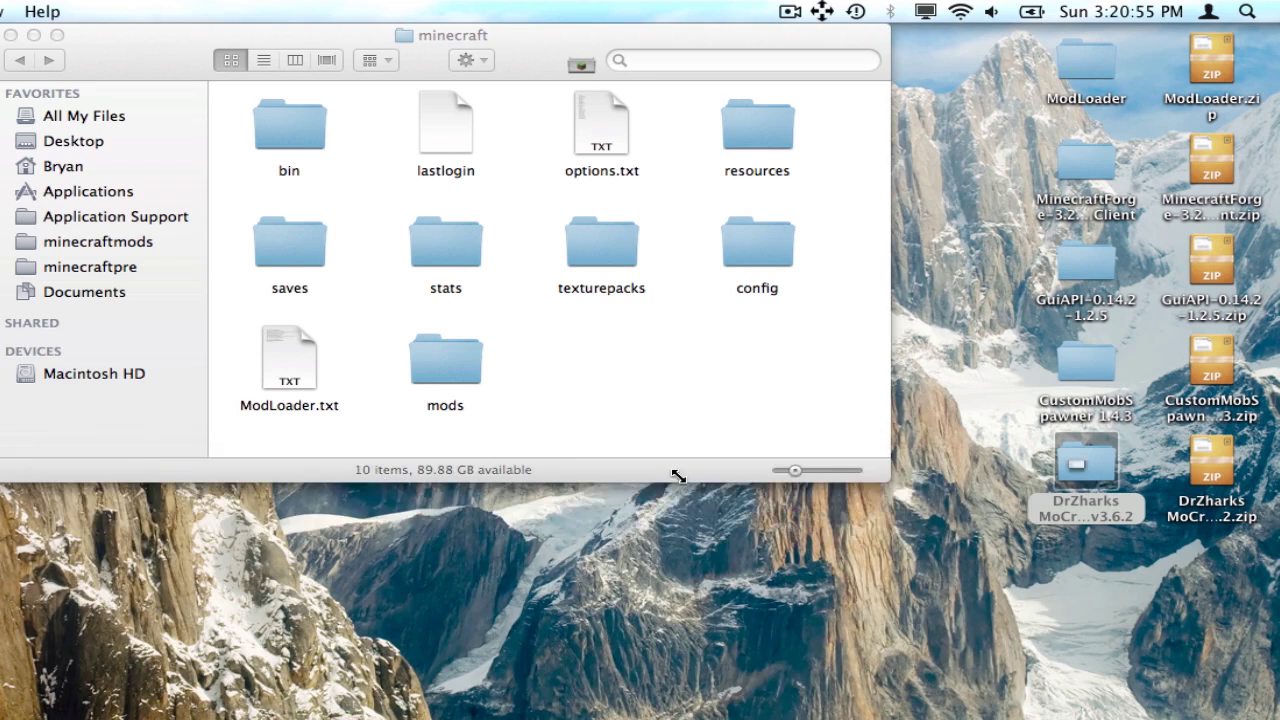
pyautogui.click(965, 621)
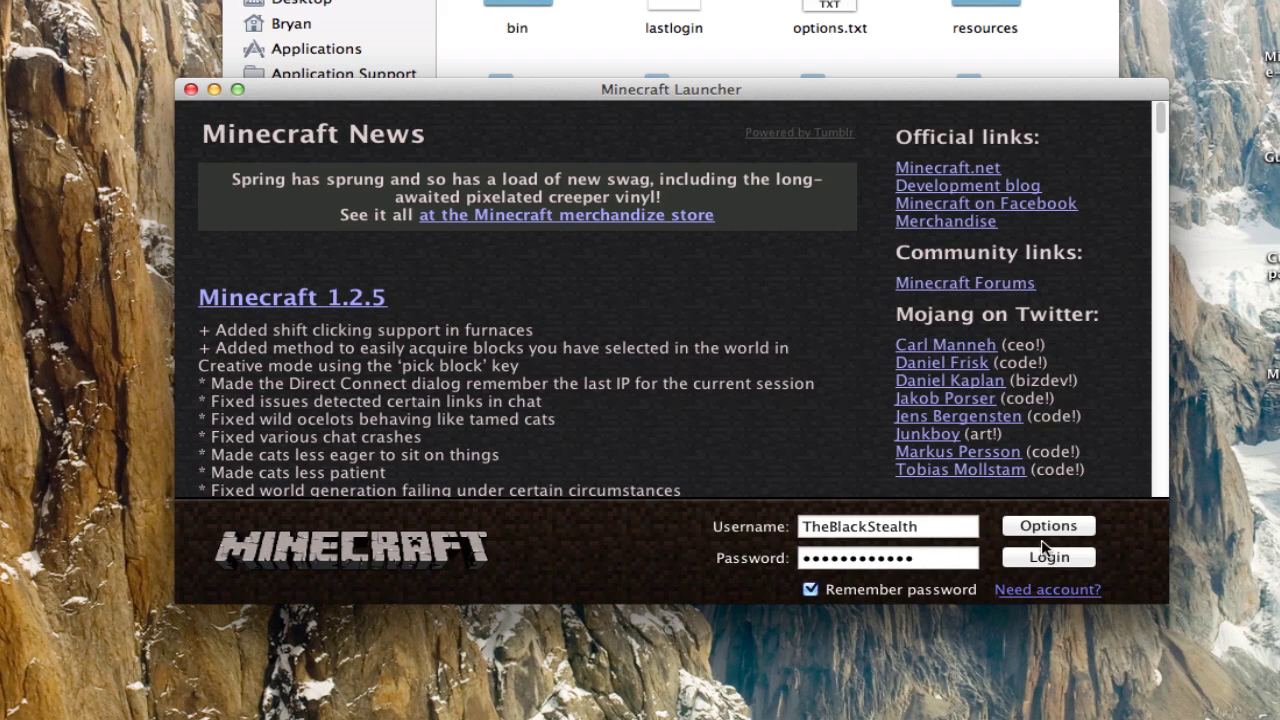
# Log in and load the New World single-player world.
pyautogui.click(1045, 554)
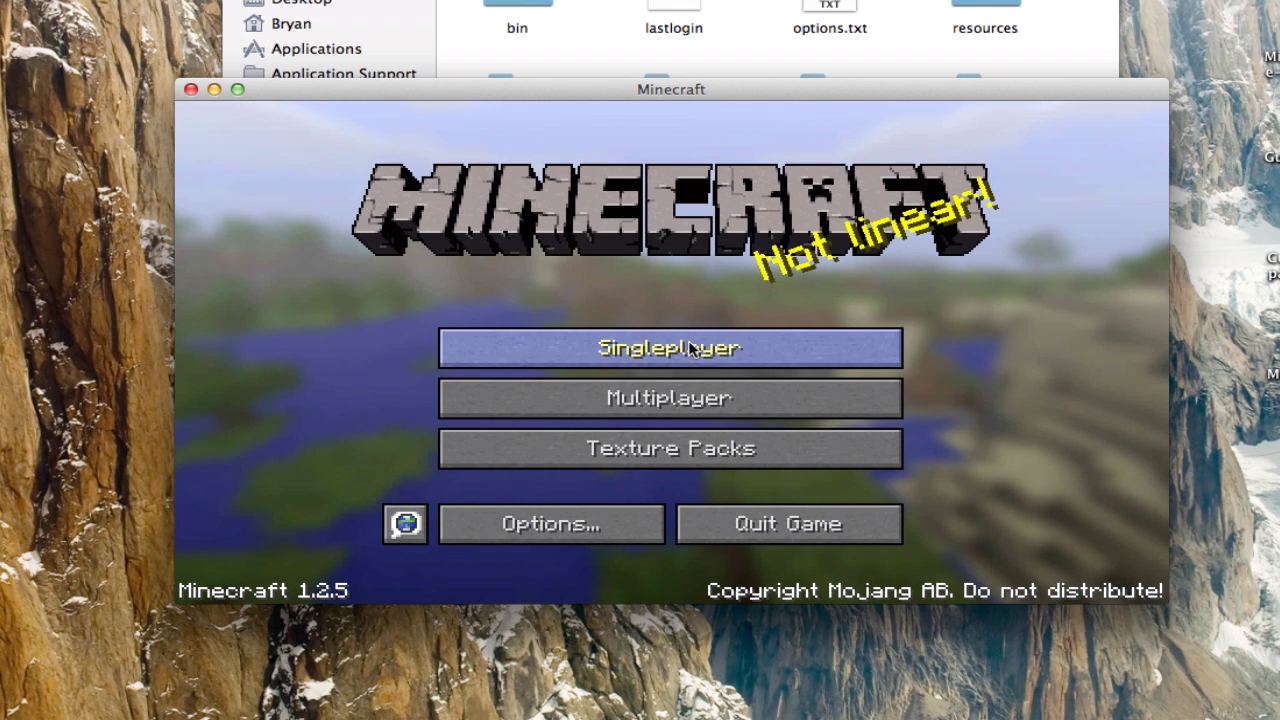
pyautogui.click(683, 346)
pyautogui.click(683, 349)
pyautogui.click(626, 518)
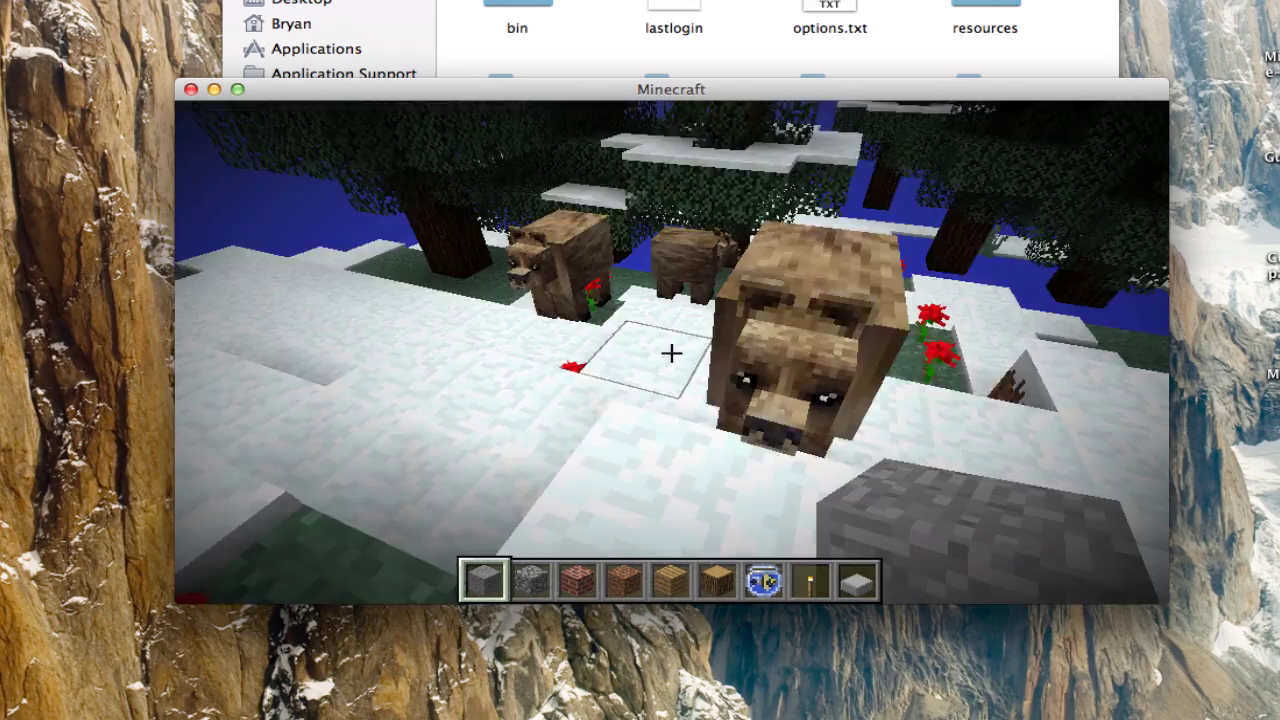
pyautogui.scroll(-1, 671, 353)
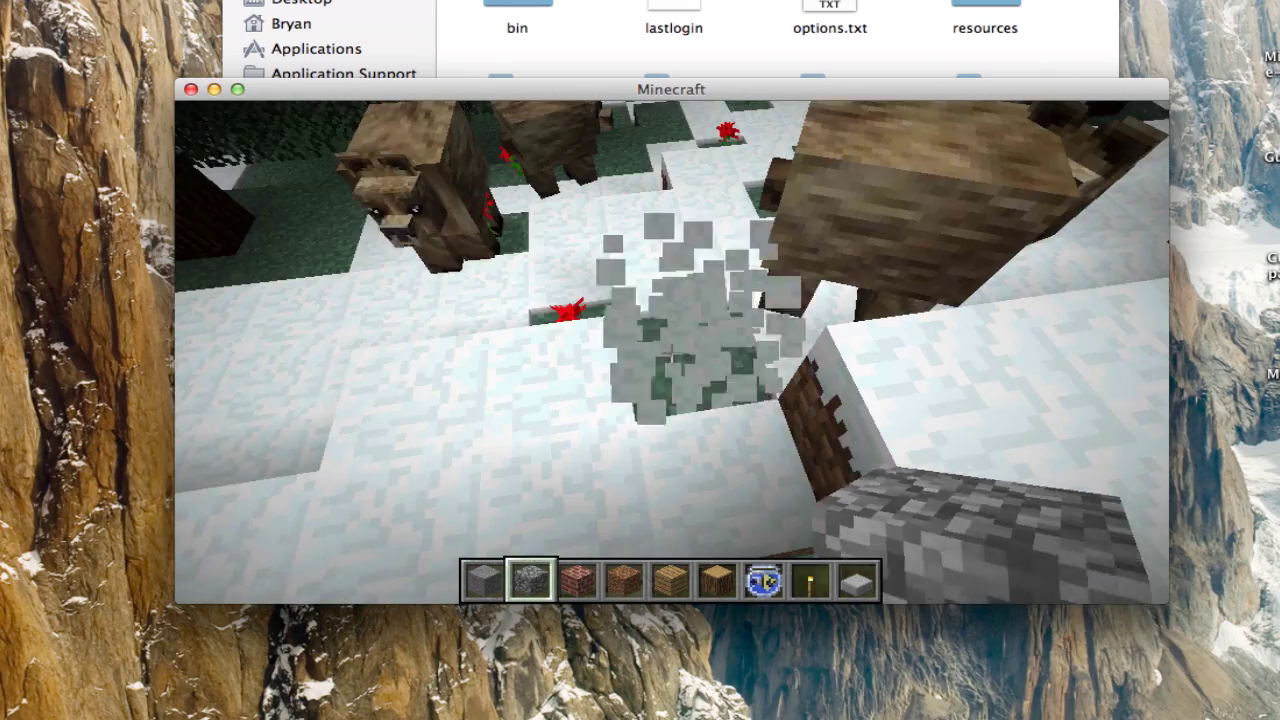
# Look through the Controls and Video Settings options, then resume the game.
pyautogui.press('Escape')
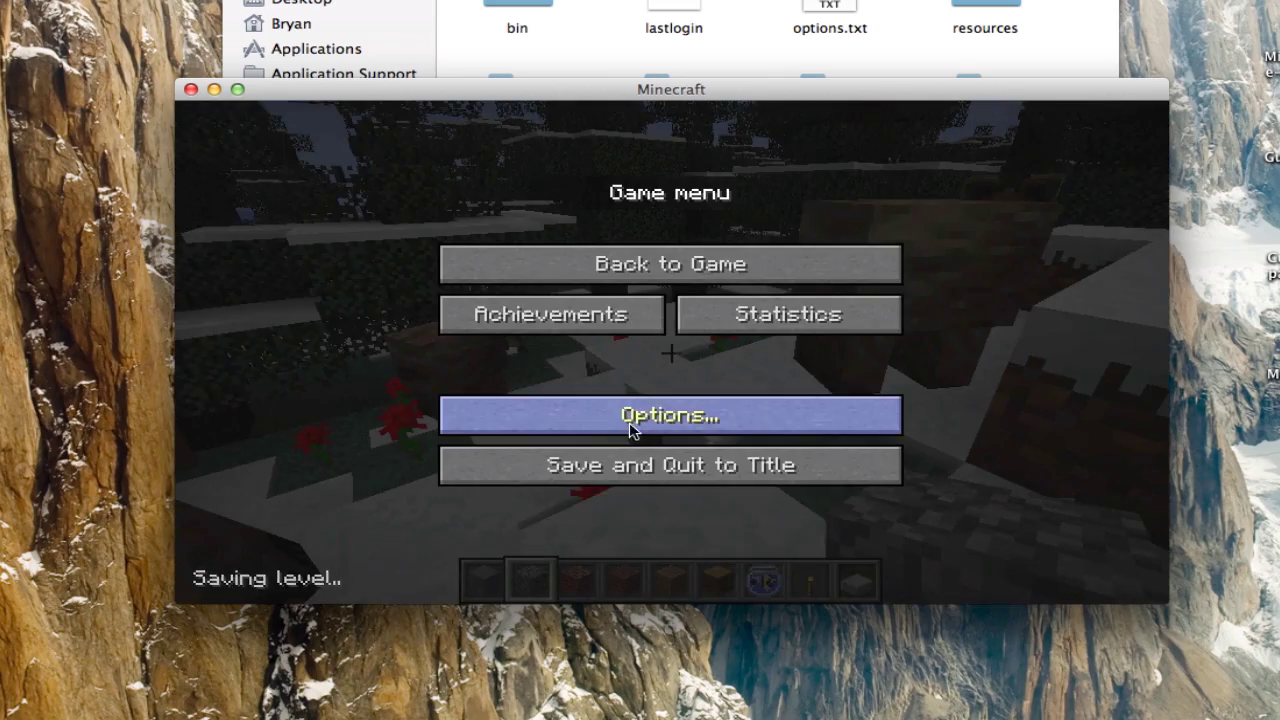
pyautogui.click(670, 415)
pyautogui.click(660, 400)
pyautogui.click(634, 558)
pyautogui.click(597, 368)
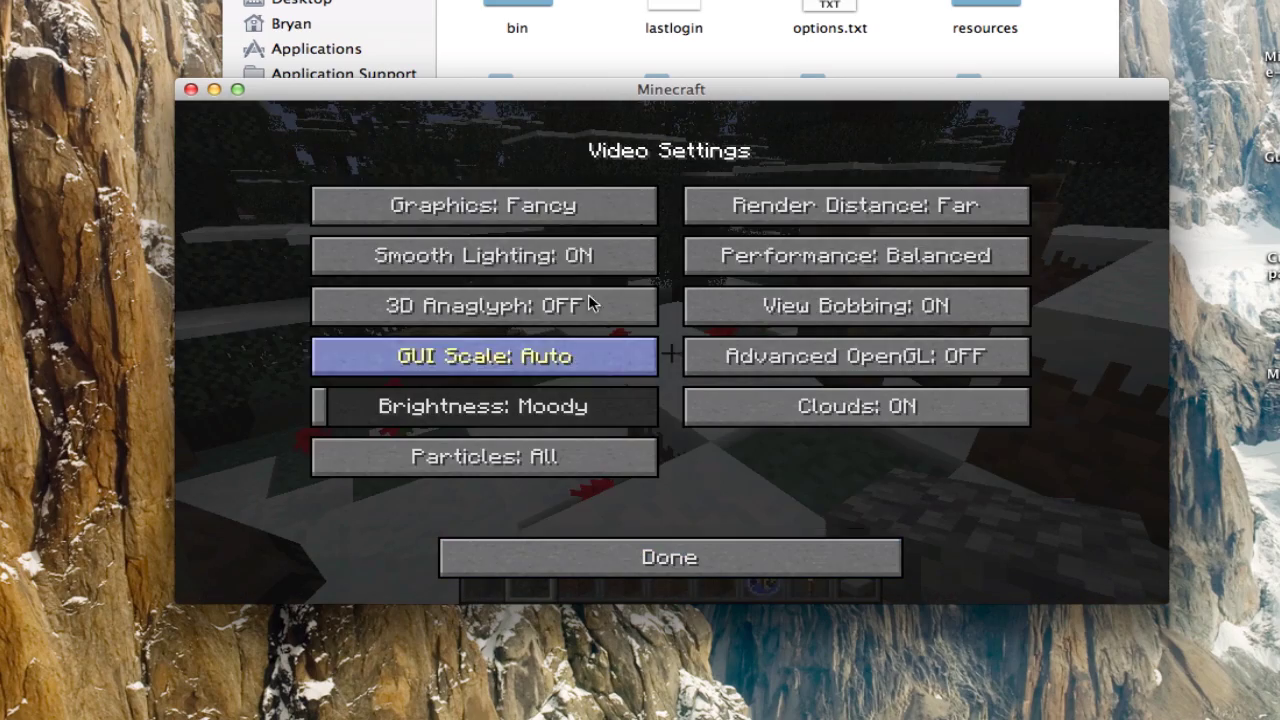
pyautogui.press('Escape')
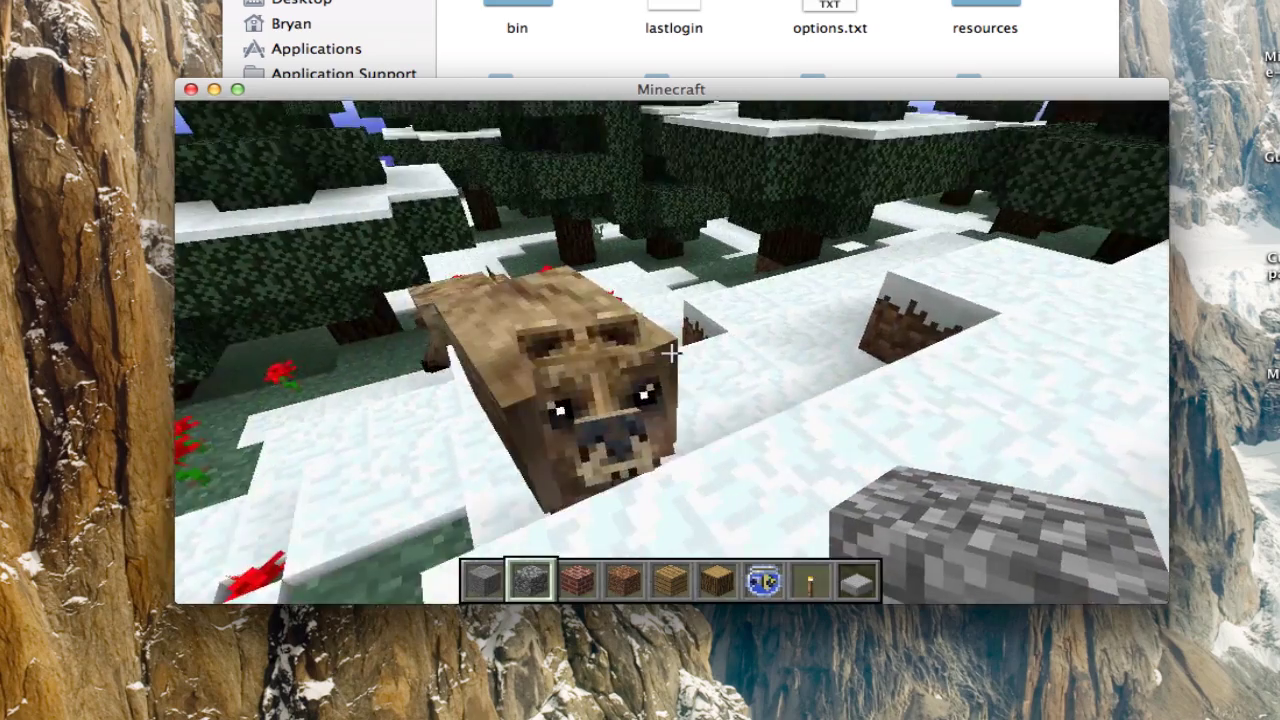
# Attack the charging Mo' Creatures bear three times, then pause at the Game menu.
pyautogui.click(670, 352)
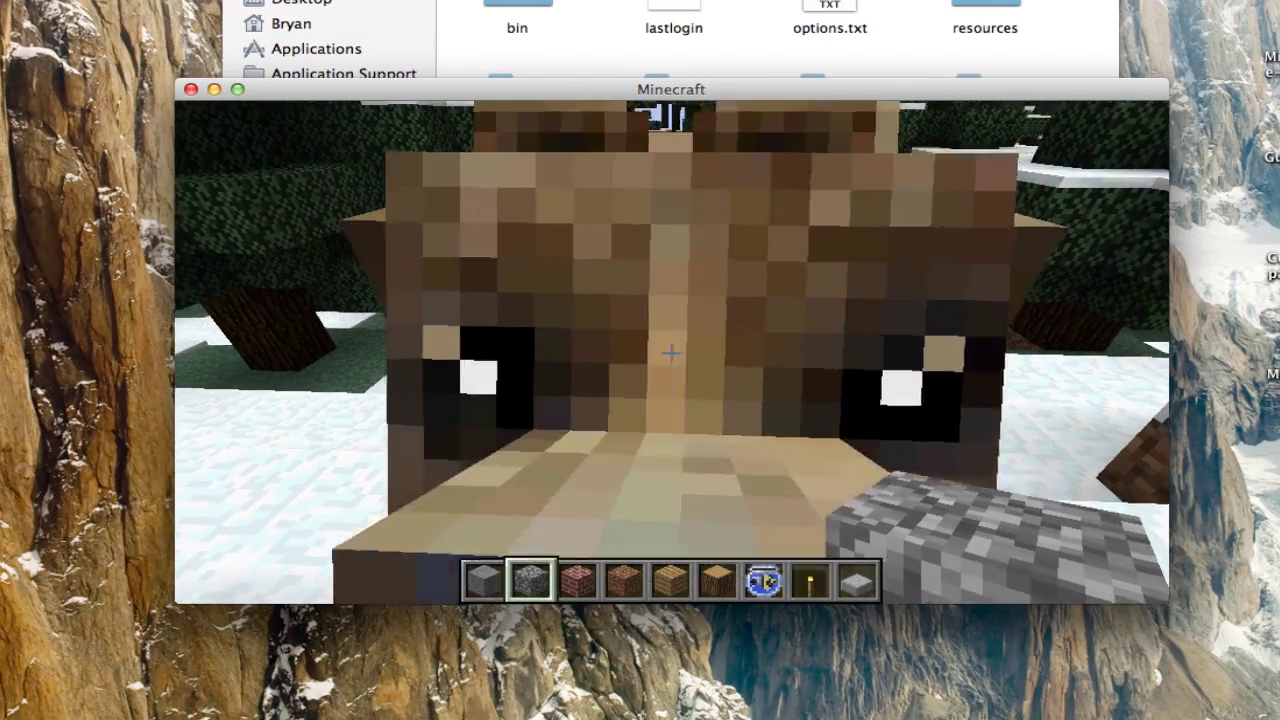
pyautogui.click(670, 352)
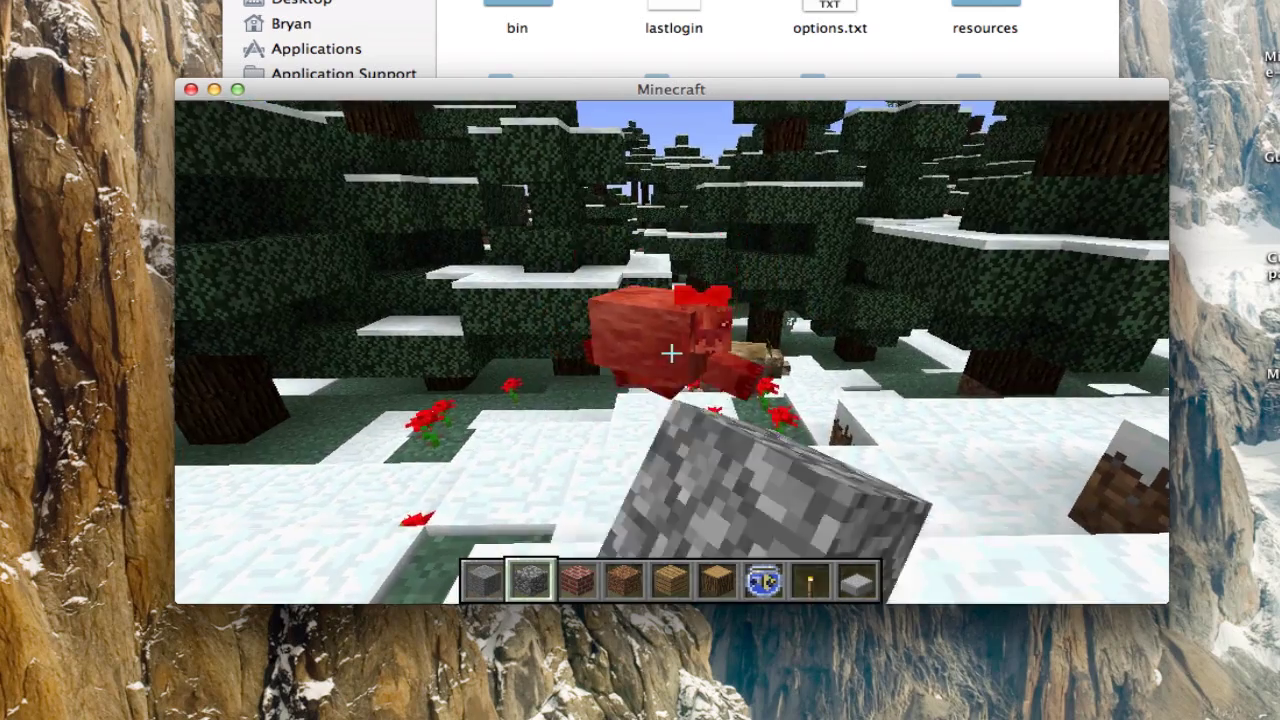
pyautogui.click(670, 352)
pyautogui.press('Escape')
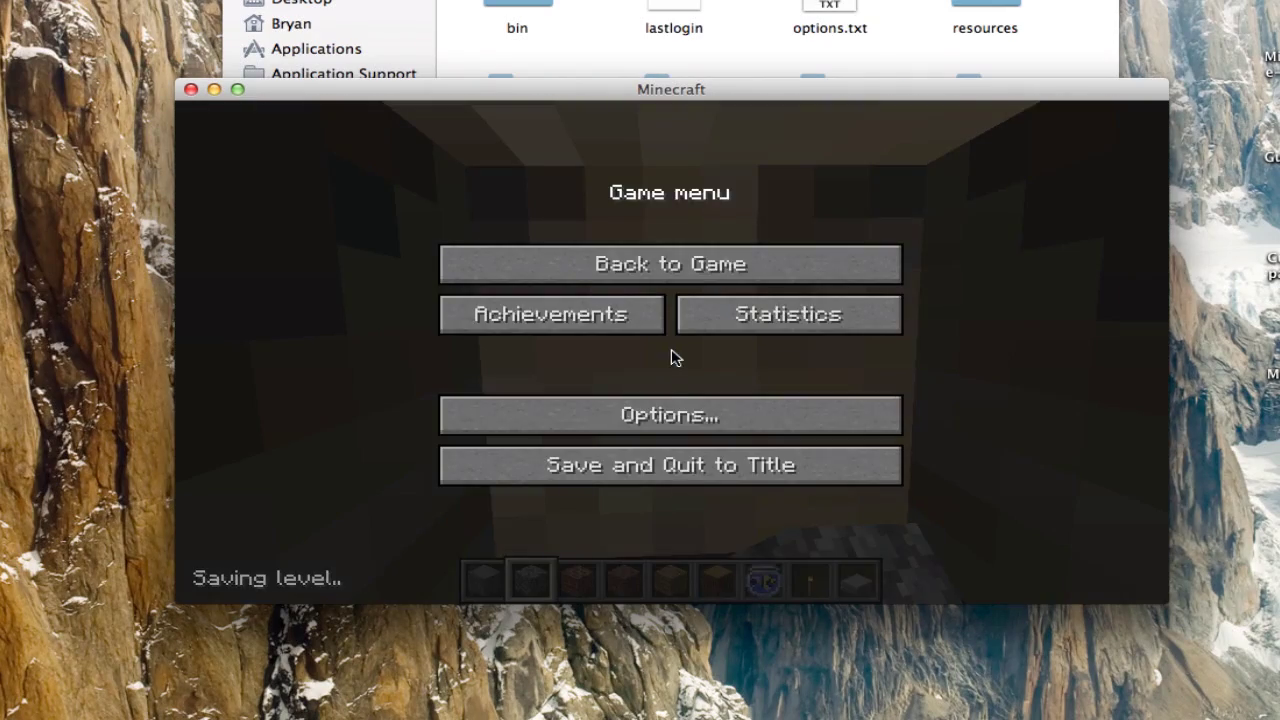
# Browse the Mo'Creatures Spawn Limits, Animals and Vanilla Mobs settings under Global Mod Settings.
pyautogui.click(672, 414)
pyautogui.click(773, 552)
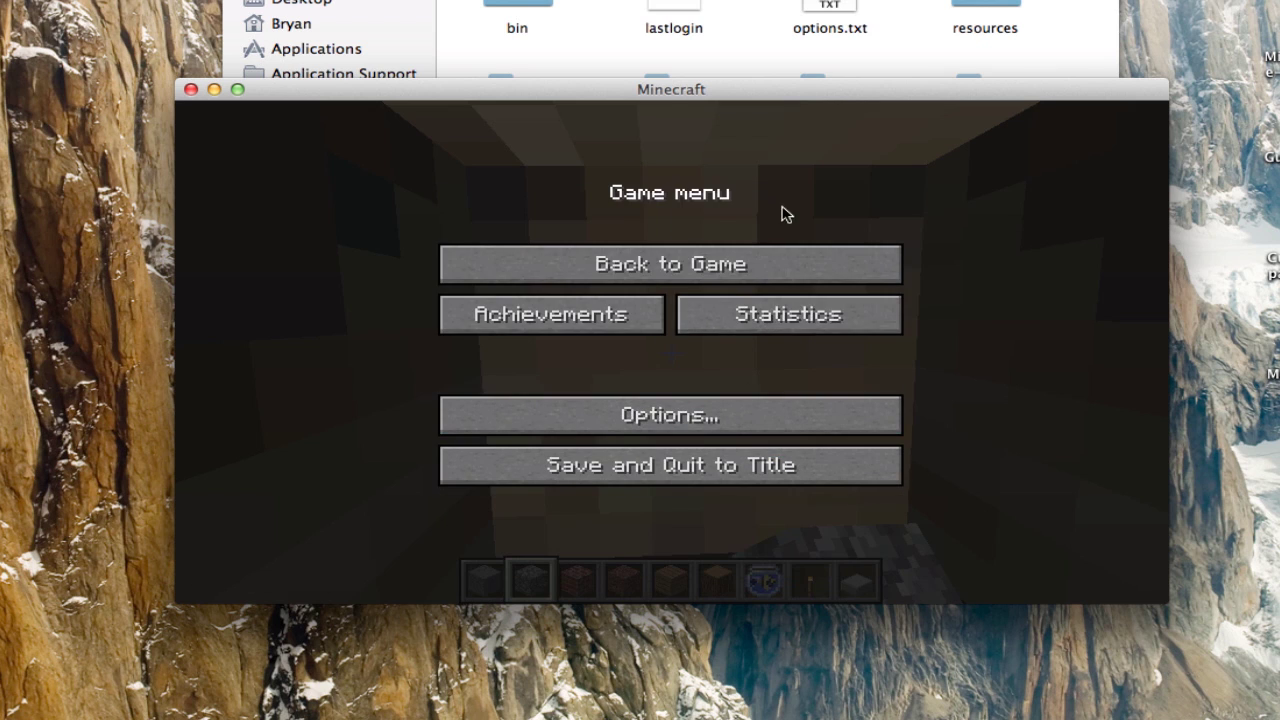
pyautogui.click(792, 424)
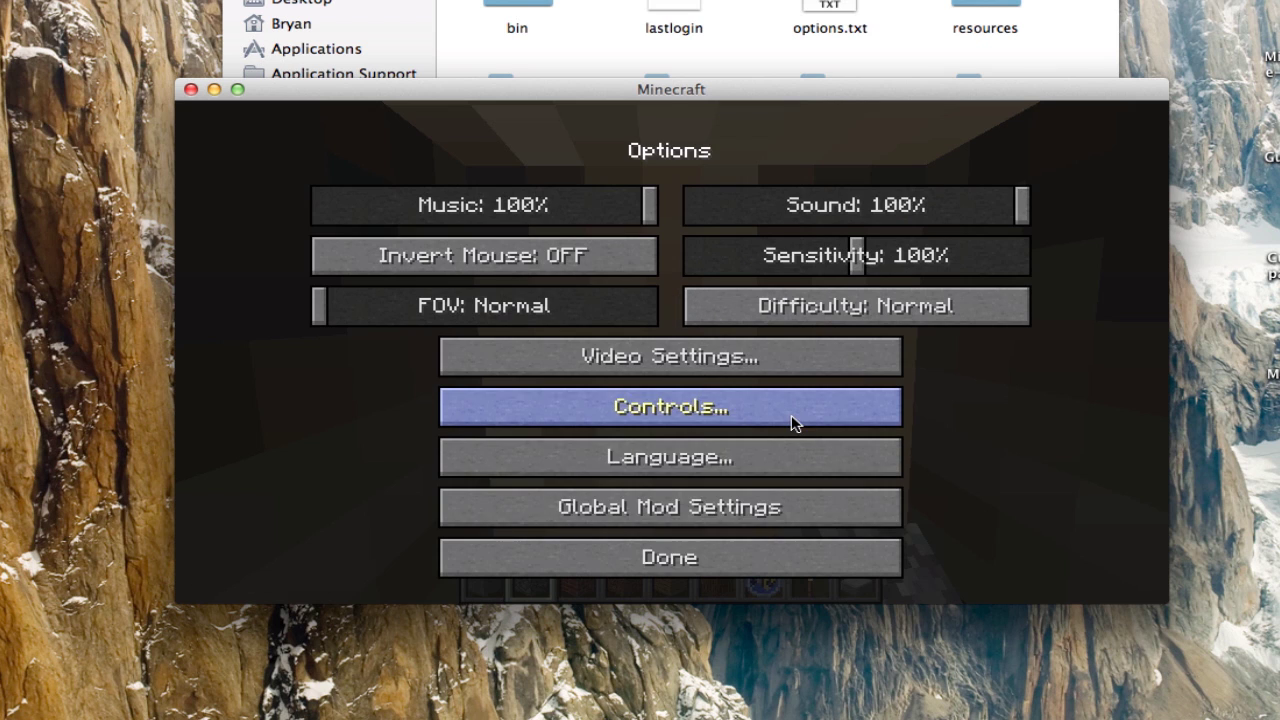
pyautogui.click(751, 514)
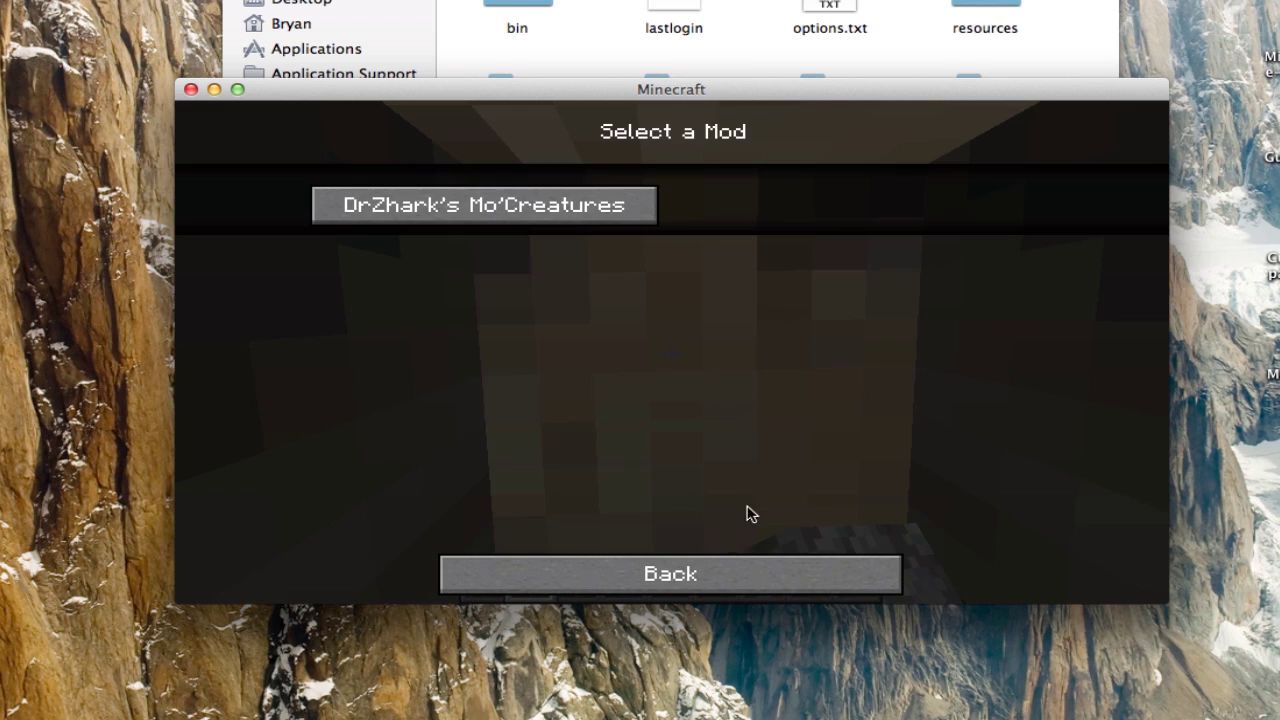
pyautogui.click(560, 210)
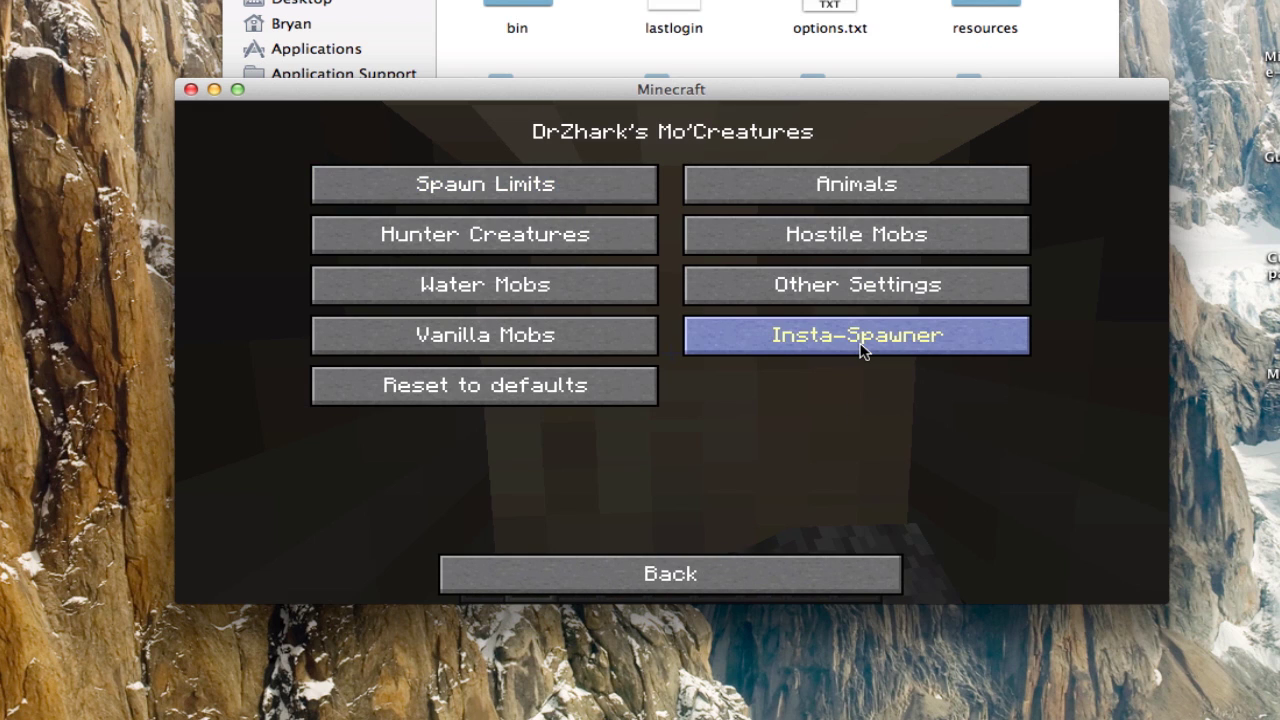
pyautogui.click(553, 182)
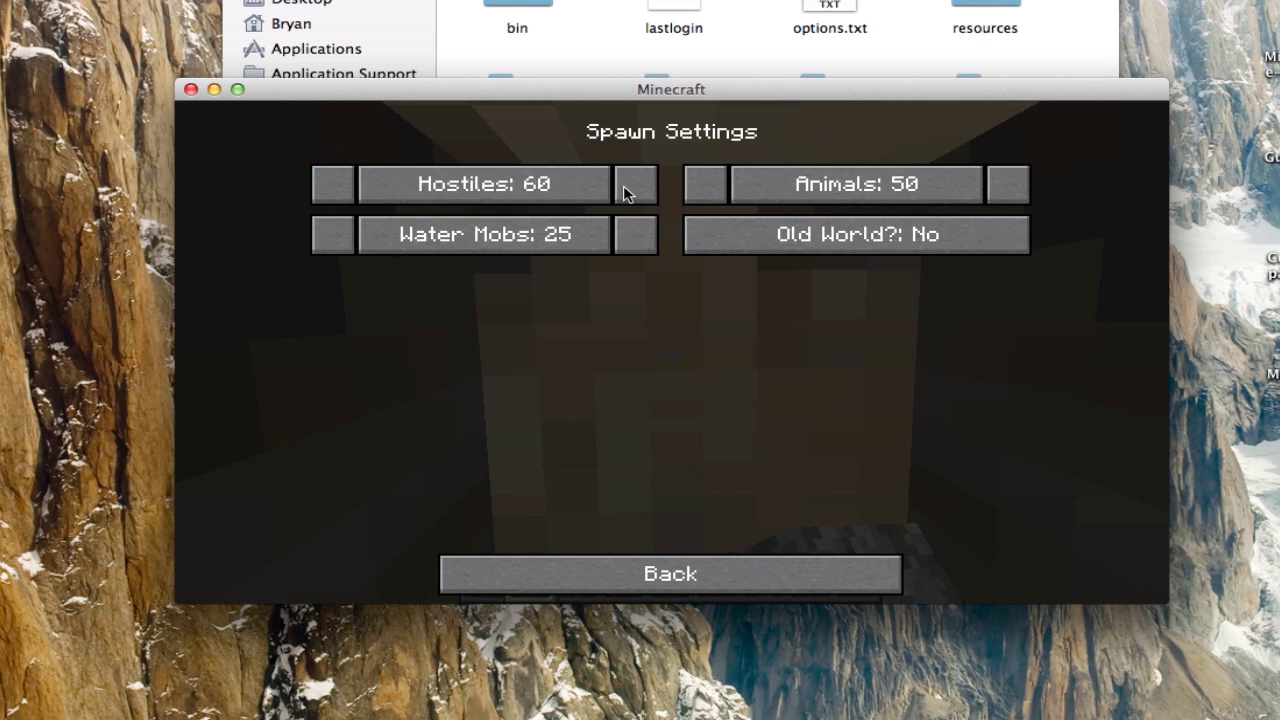
pyautogui.click(706, 577)
pyautogui.click(857, 184)
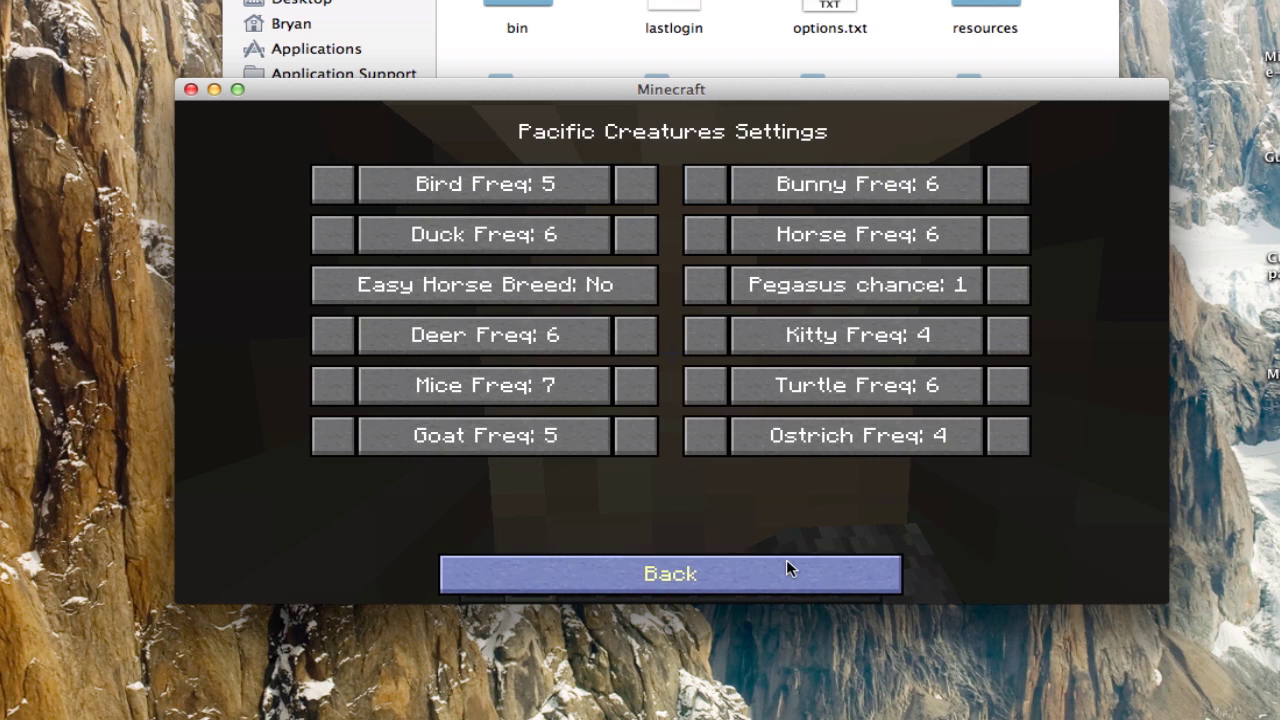
pyautogui.click(788, 568)
pyautogui.click(594, 326)
pyautogui.click(714, 577)
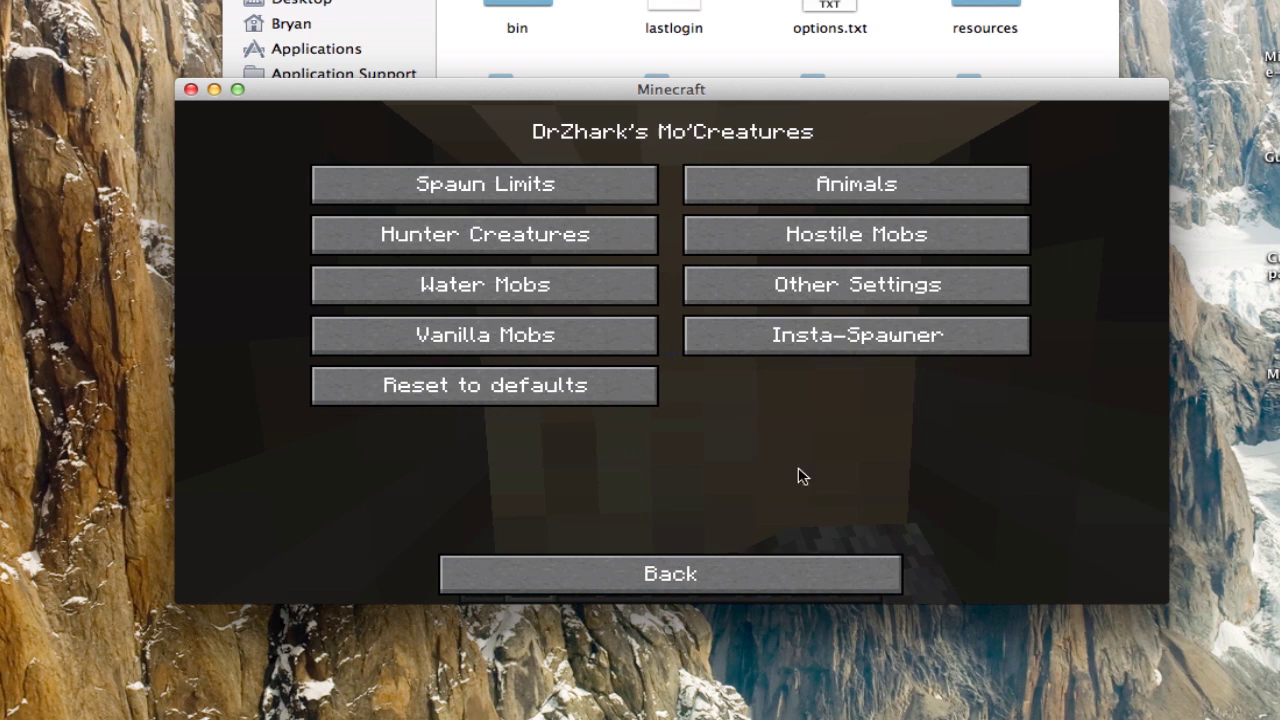
# Spawn three Birds with the Insta-Spawner set to creature type Bird, then resume the game.
pyautogui.click(855, 338)
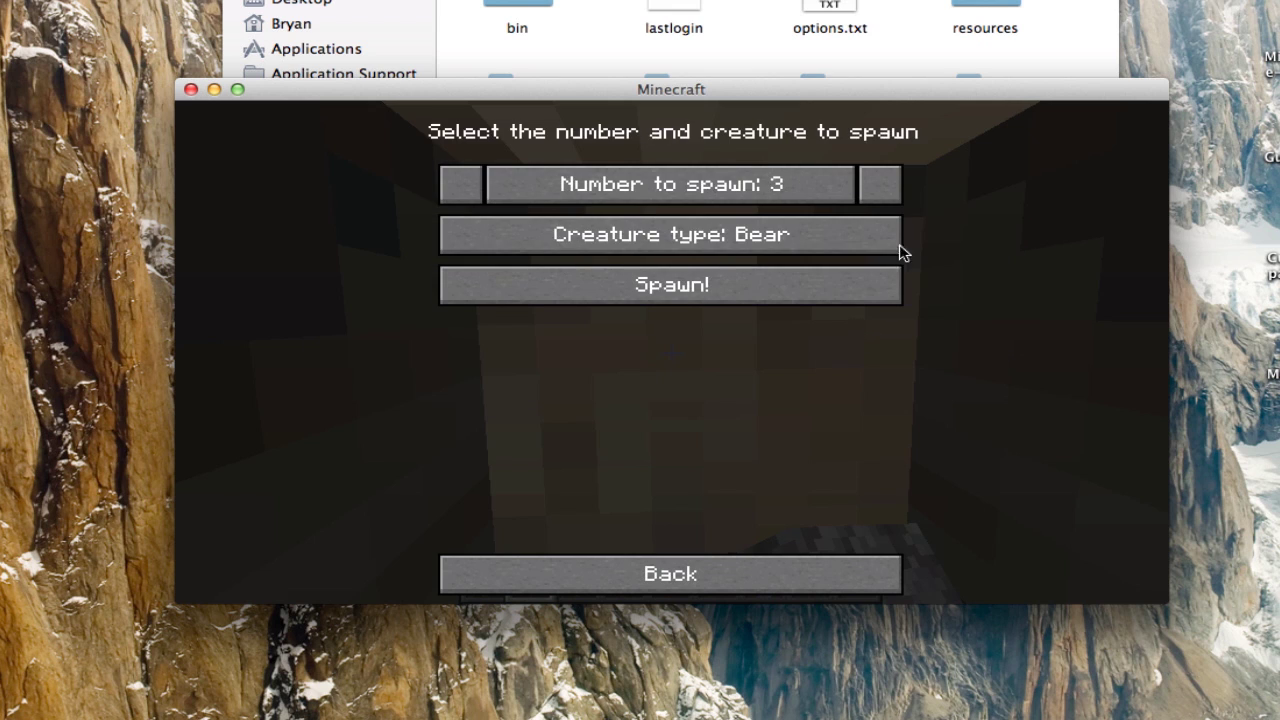
pyautogui.click(651, 237)
pyautogui.click(650, 237)
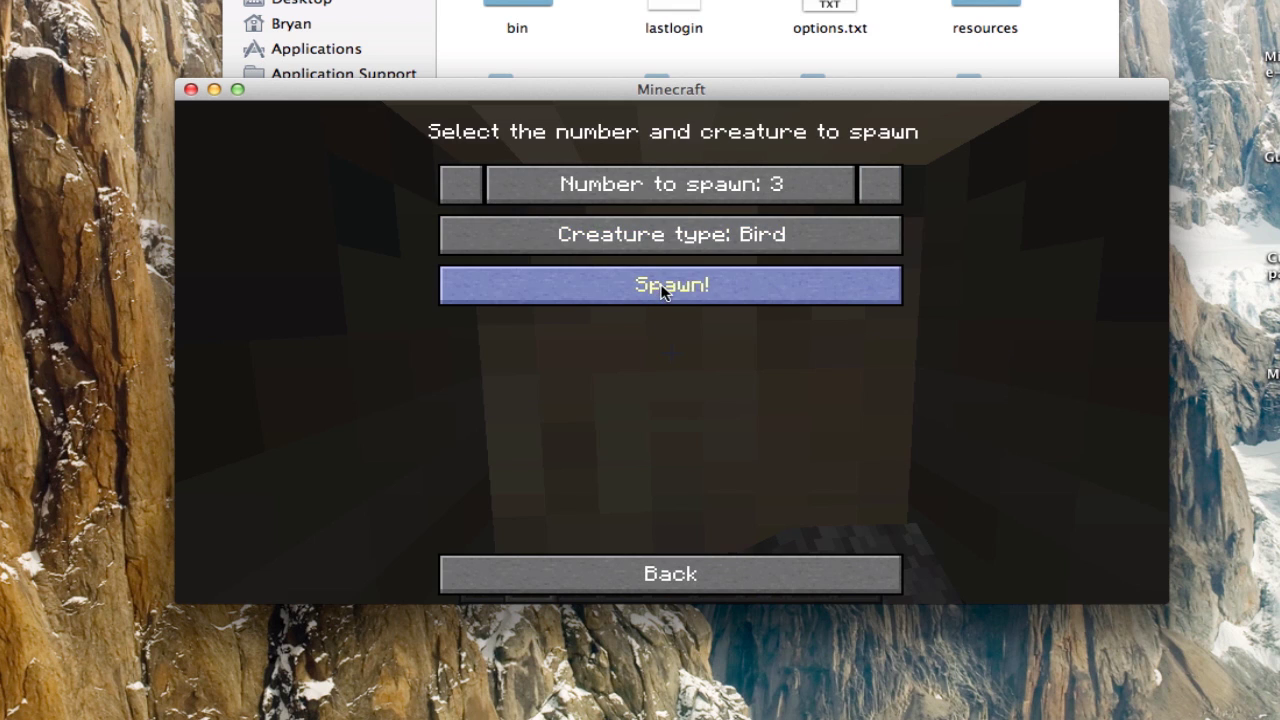
pyautogui.click(722, 561)
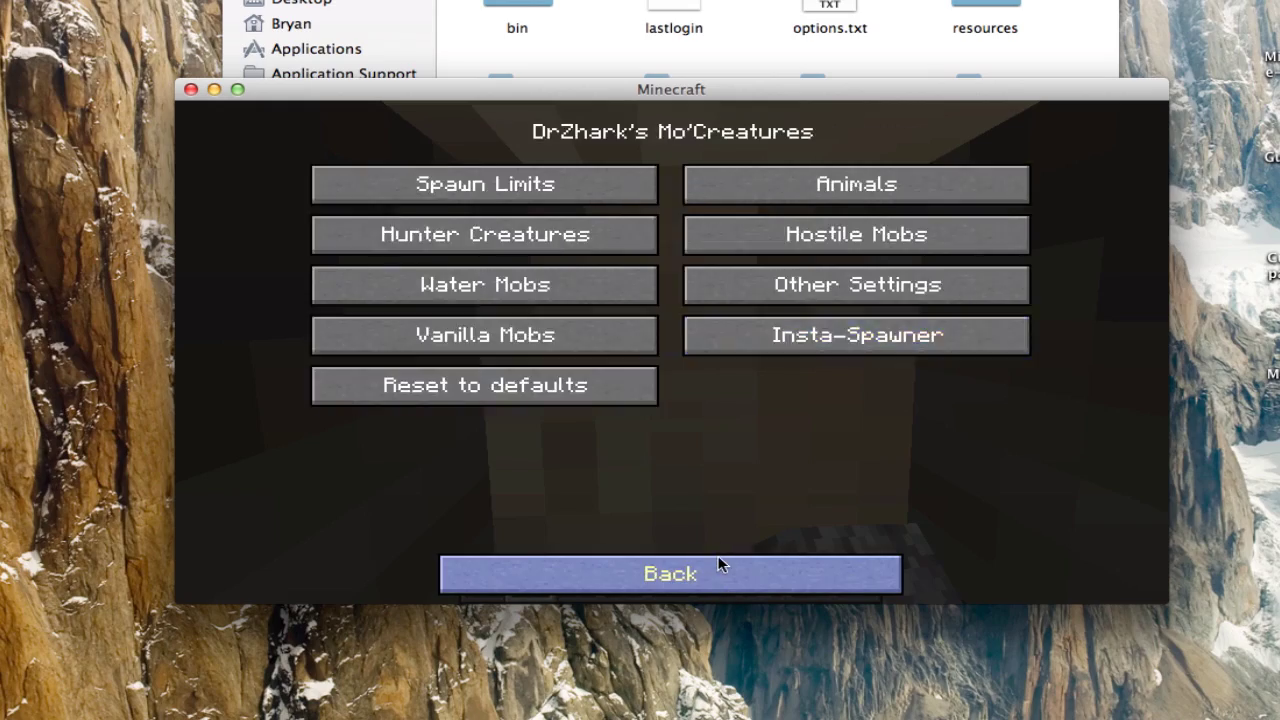
pyautogui.click(720, 561)
pyautogui.click(720, 562)
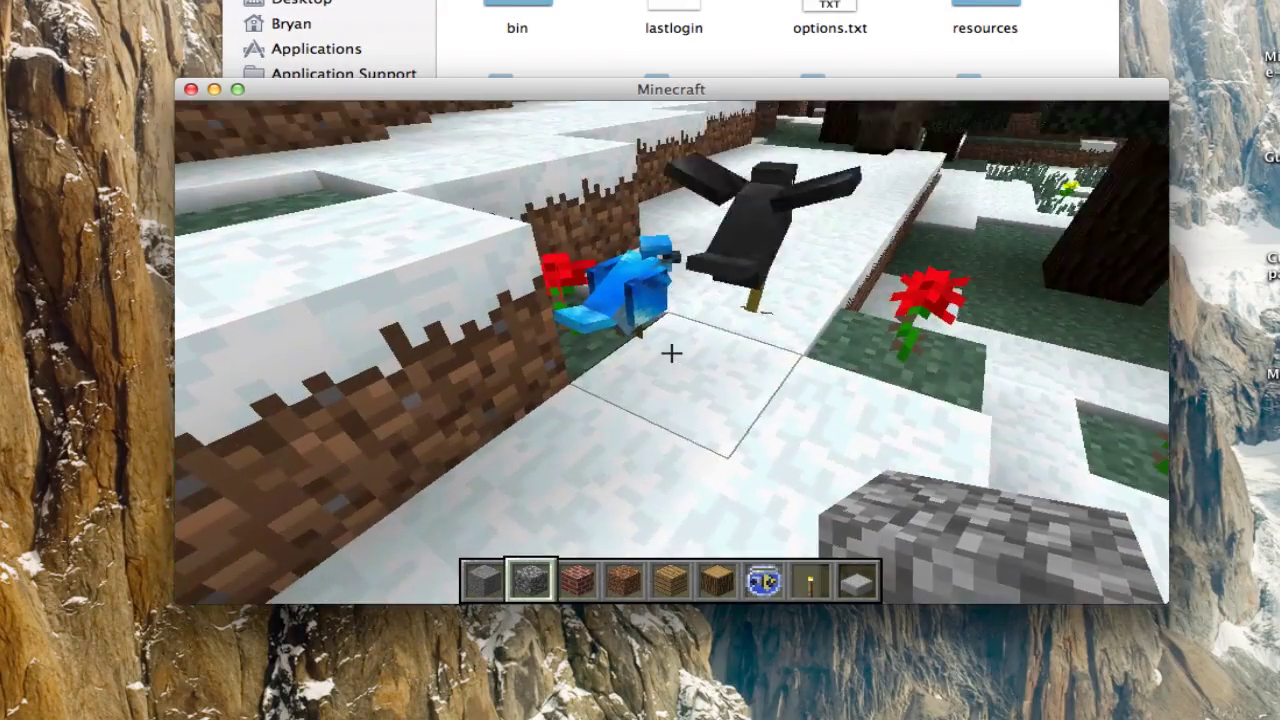
# Save and quit the snowy world to the title screen, then quit Minecraft.
pyautogui.press('Escape')
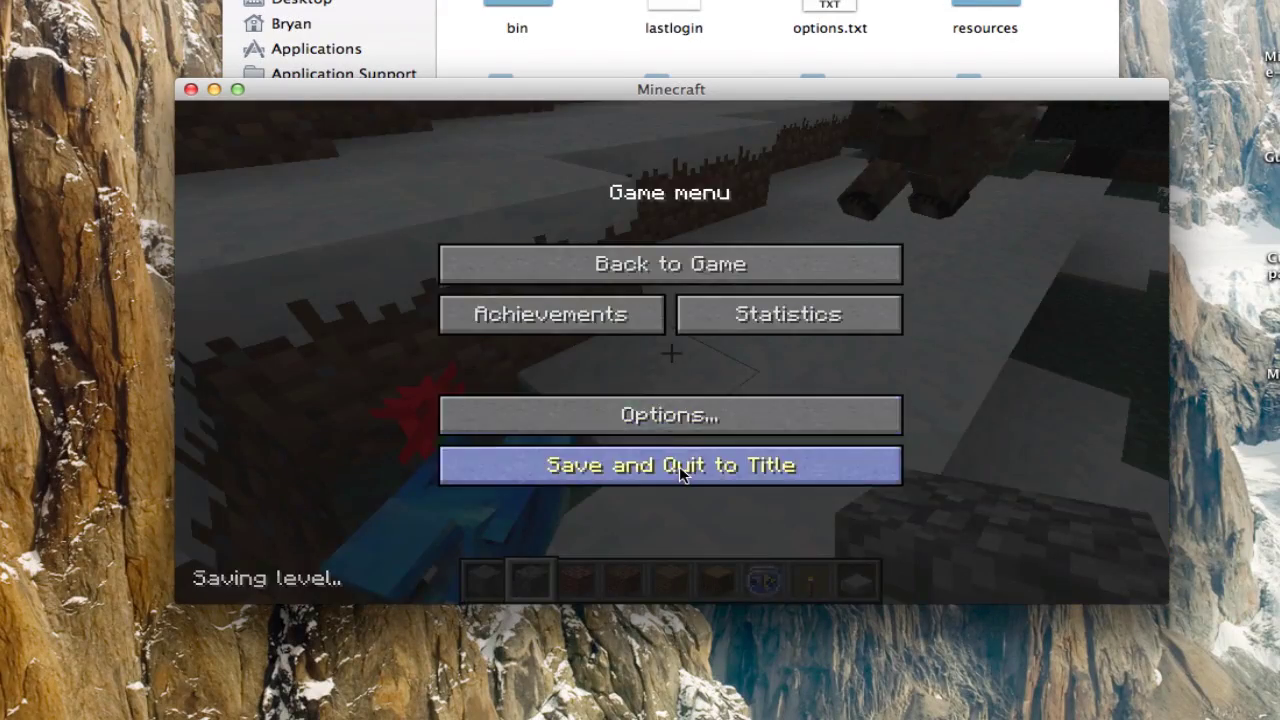
pyautogui.click(812, 468)
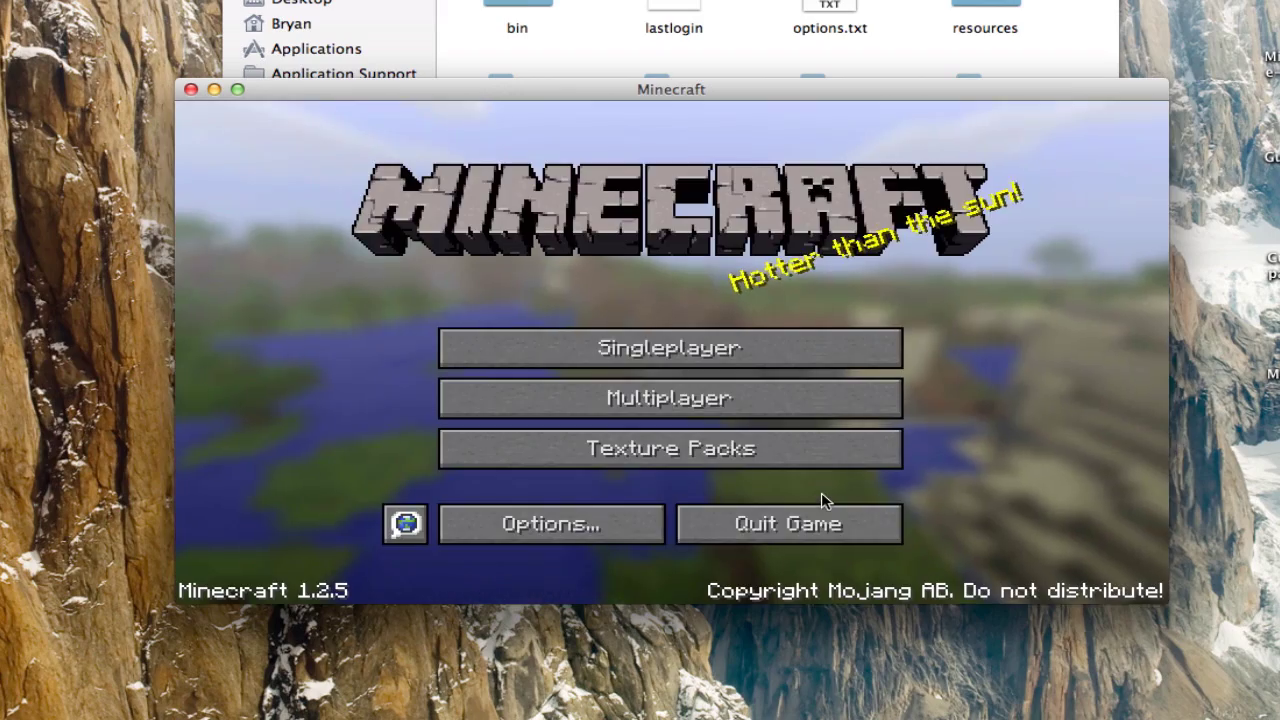
pyautogui.click(821, 512)
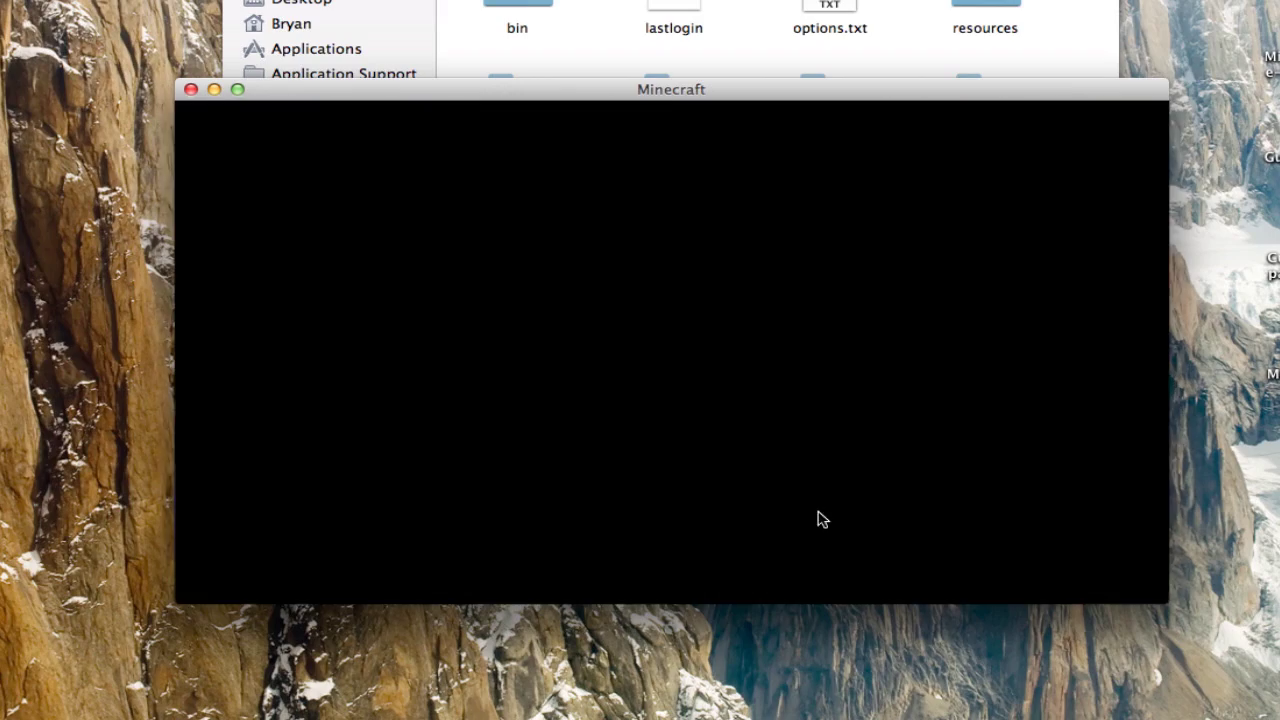